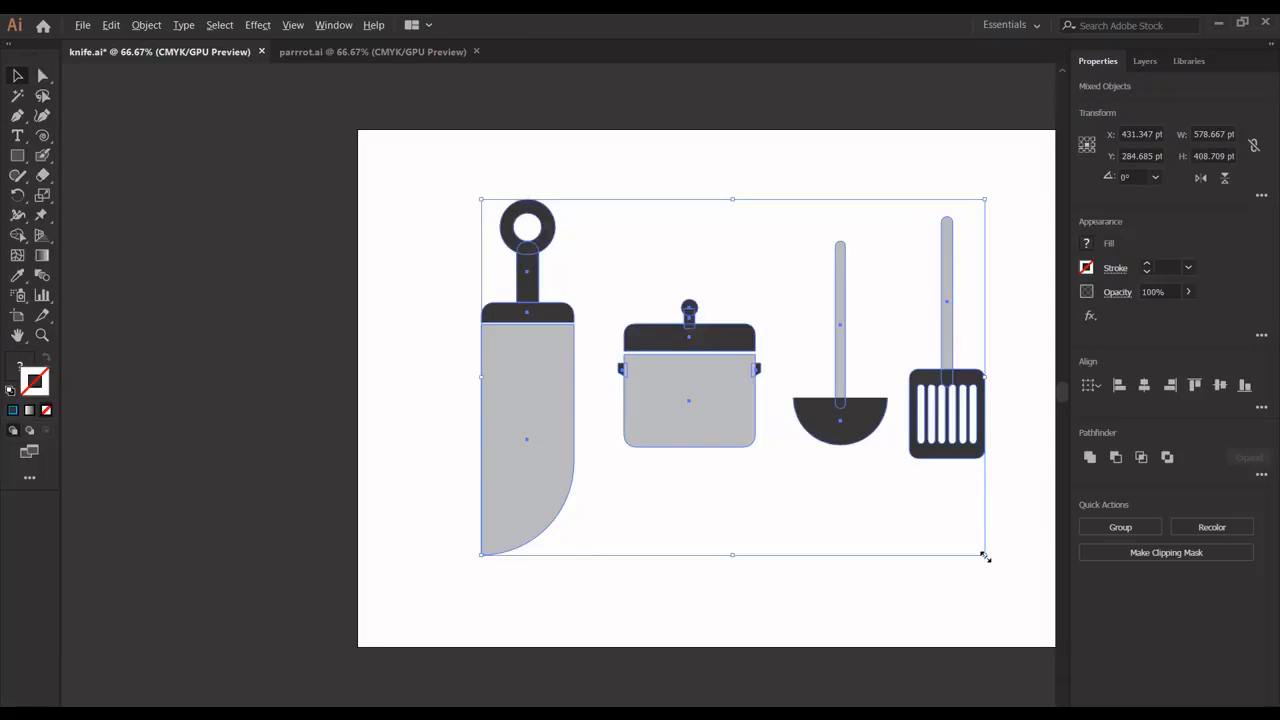
Step: Scale the four finished utensils down to about 278 × 196 pt overall and move them into the artboard's upper-left corner
{"action": "left_click_drag", "start_coordinate": [985, 556], "coordinate": [892, 468]}
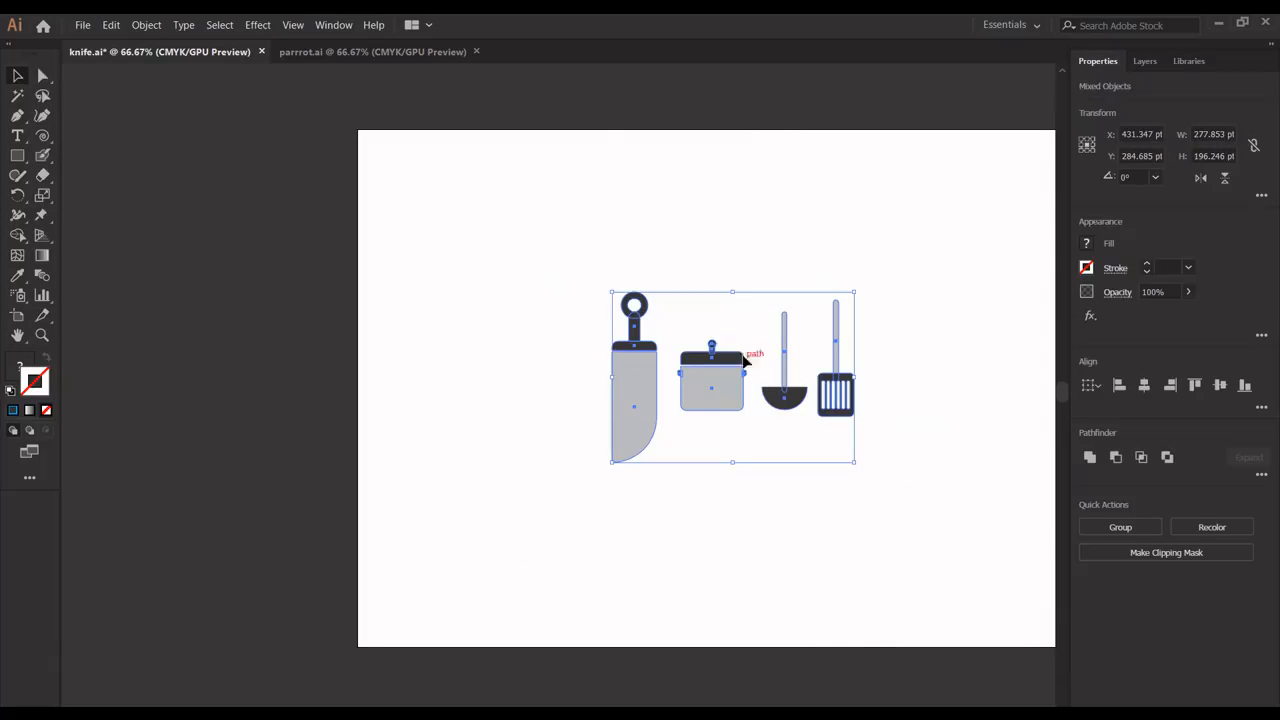
{"action": "left_click_drag", "start_coordinate": [775, 385], "coordinate": [612, 292]}
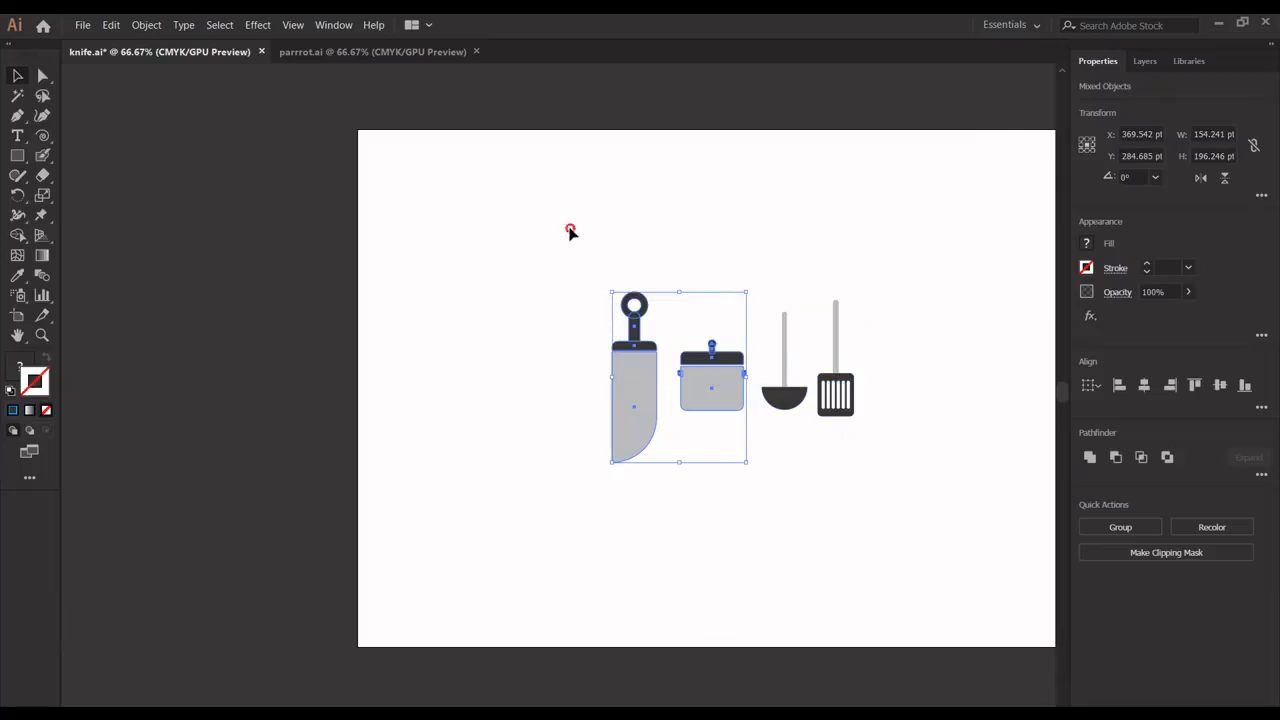
{"action": "left_click_drag", "start_coordinate": [569, 229], "coordinate": [968, 429]}
{"action": "left_click_drag", "start_coordinate": [855, 385], "coordinate": [336, 257]}
{"action": "left_click", "coordinate": [535, 272]}
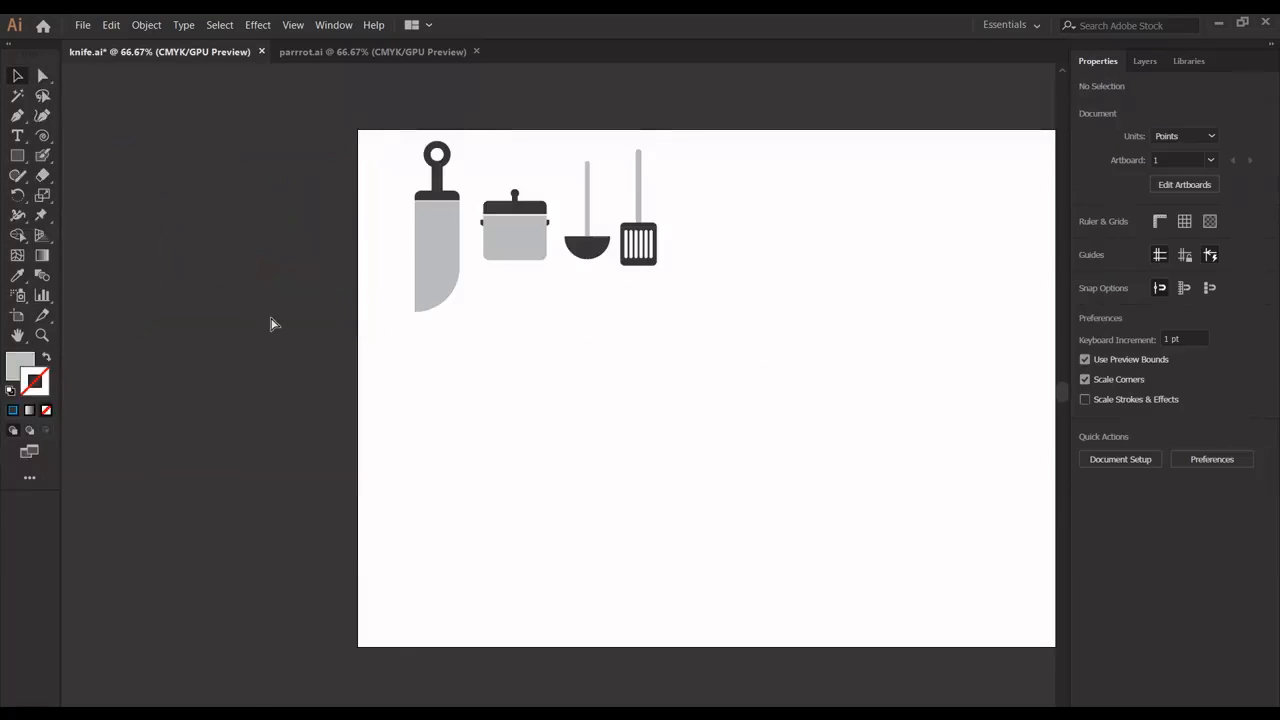
Step: Draw a light grey circle about 57 pt across in the empty area below and right of the finished utensils
{"action": "key", "text": "ctrl+plus"}
{"action": "scroll", "coordinate": [271, 318], "scroll_direction": "up", "scroll_amount": 5}
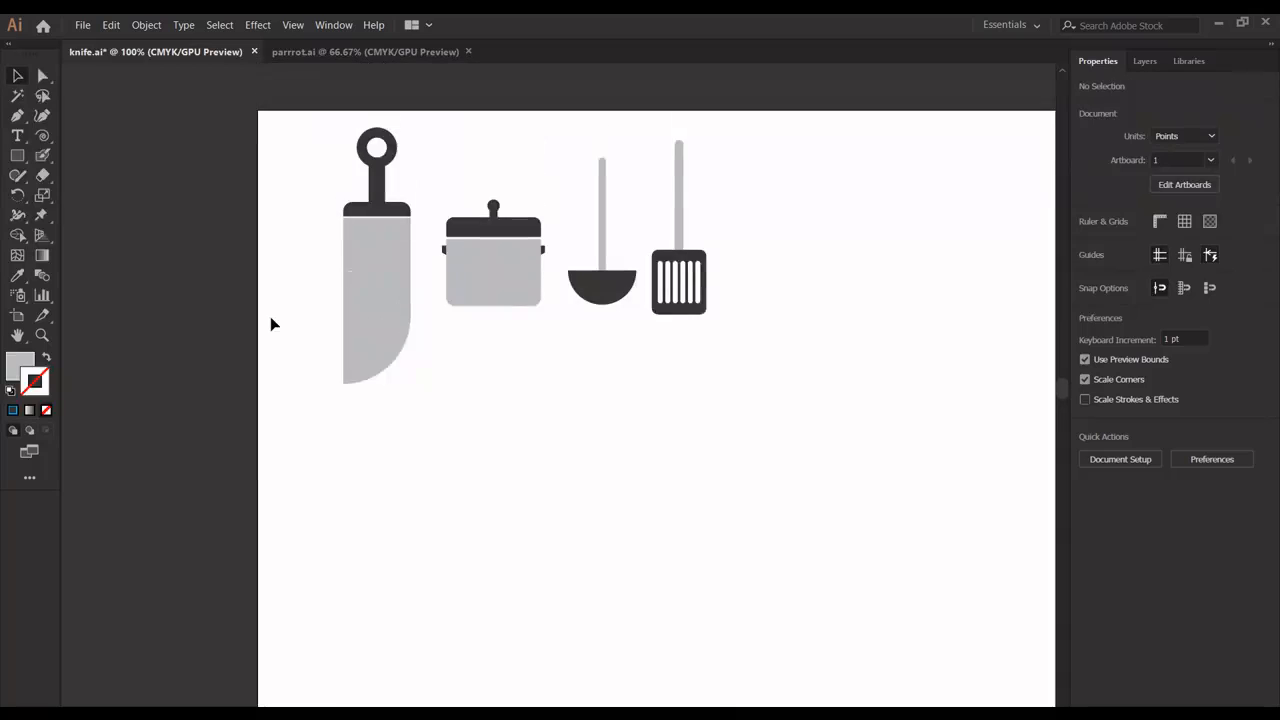
{"action": "scroll", "coordinate": [271, 318], "scroll_direction": "right", "scroll_amount": 3}
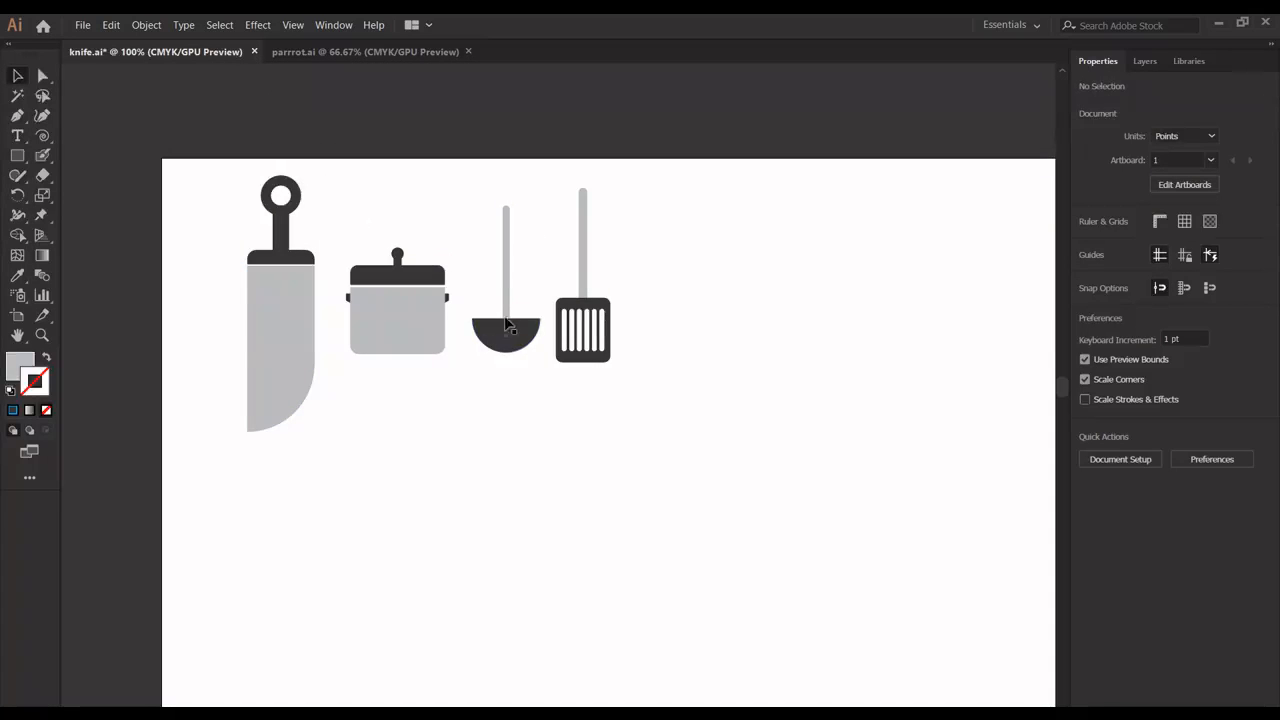
{"action": "left_click_drag", "start_coordinate": [16, 150], "coordinate": [80, 197]}
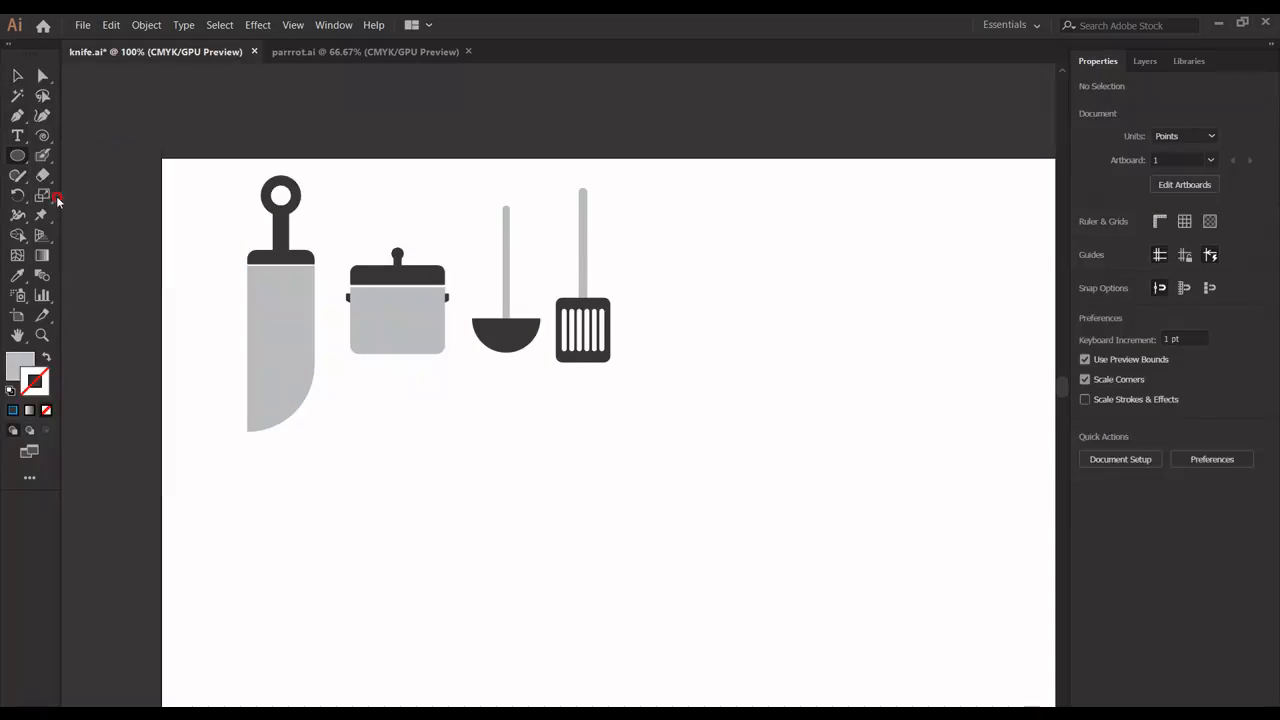
{"action": "left_click_drag", "start_coordinate": [721, 447], "coordinate": [797, 522]}
Step: Delete the circle's top anchor point to leave only its lower half as the ladle bowl
{"action": "left_click", "coordinate": [44, 77]}
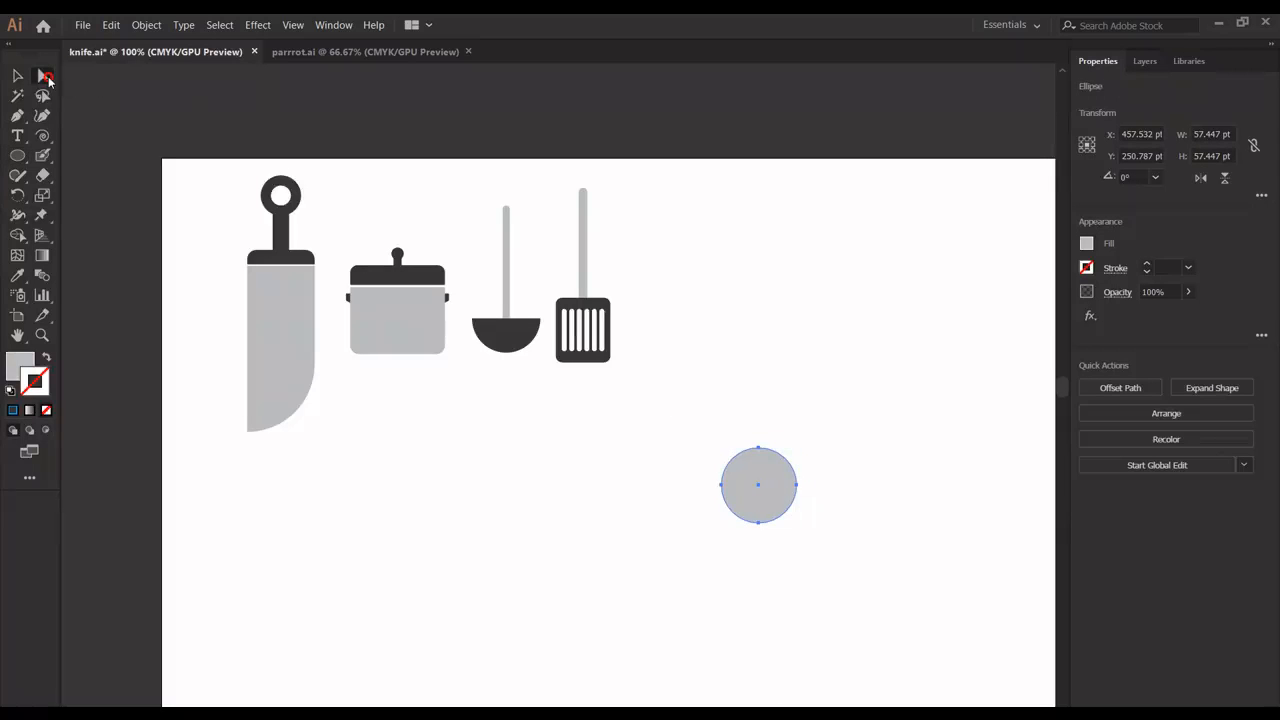
{"action": "left_click", "coordinate": [759, 449]}
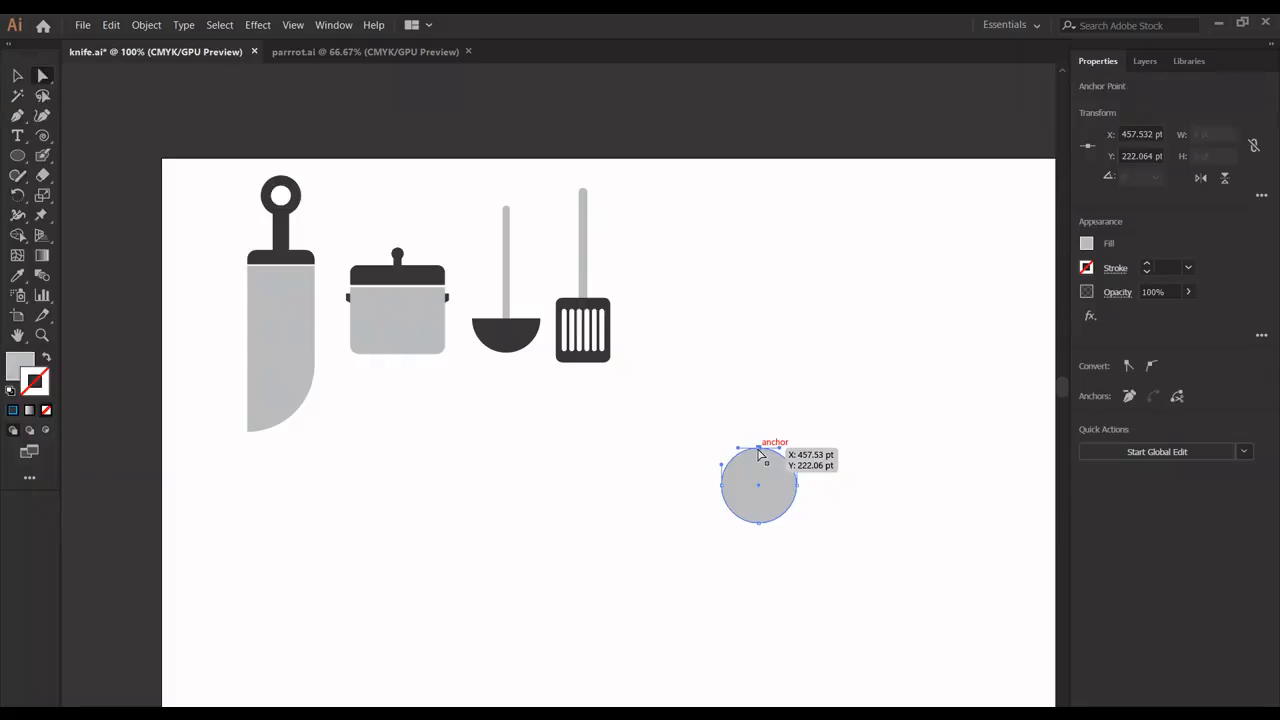
{"action": "key", "text": "Delete"}
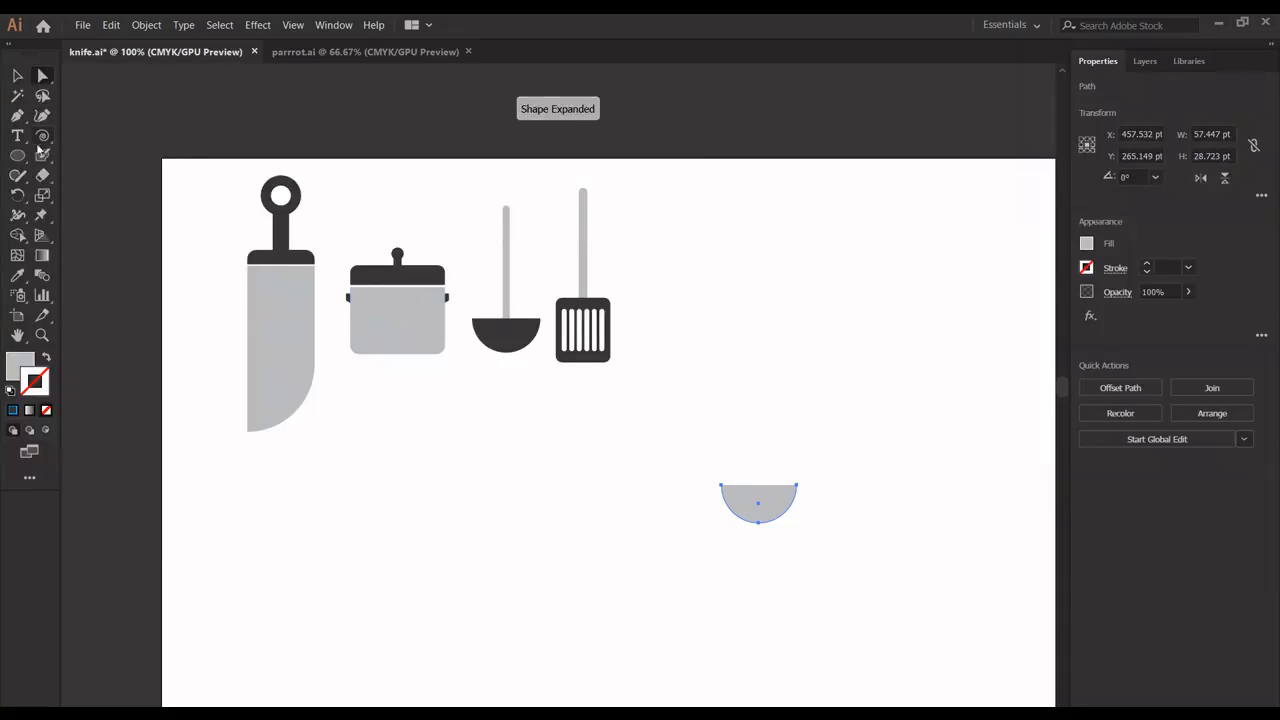
Step: Draw a narrow upright rectangle about 9 × 98 pt reaching down into the half circle, and fully round its corners as the handle
{"action": "left_click_drag", "start_coordinate": [18, 156], "coordinate": [92, 160]}
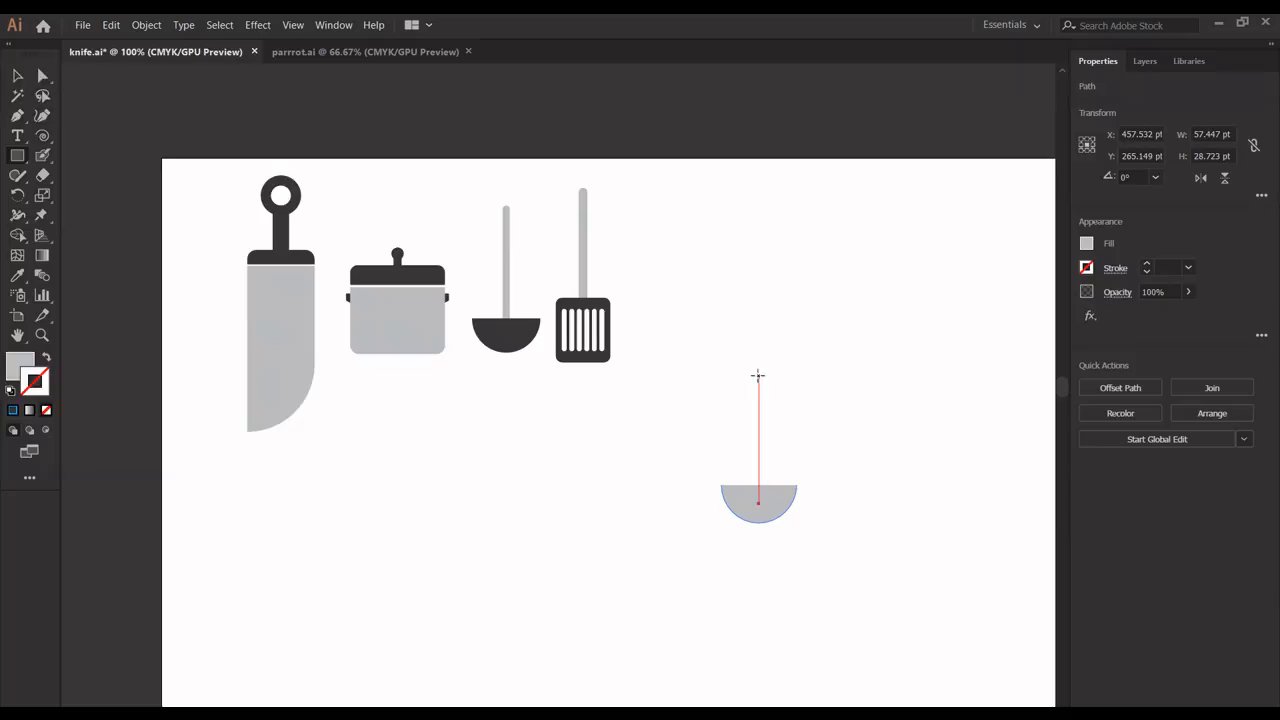
{"action": "left_click_drag", "start_coordinate": [758, 376], "coordinate": [770, 502]}
{"action": "left_click", "coordinate": [44, 78]}
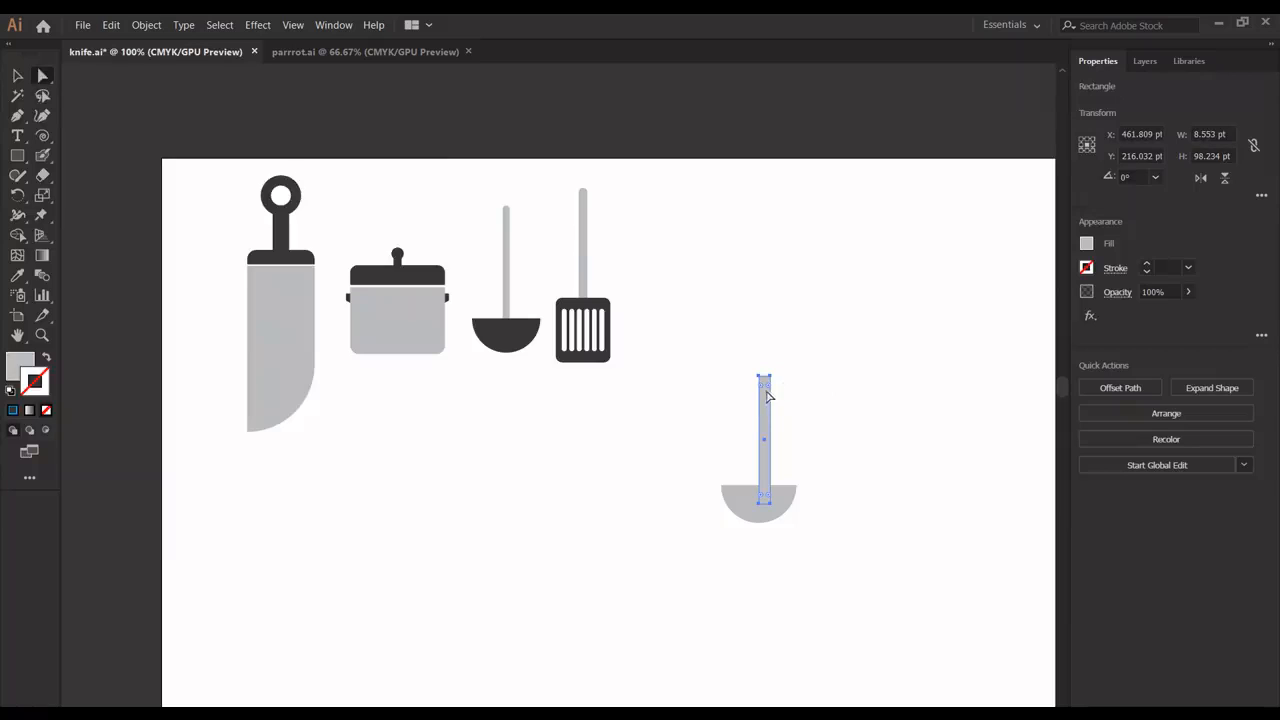
{"action": "left_click_drag", "start_coordinate": [768, 386], "coordinate": [768, 432]}
Step: Align the ladle's handle and bowl horizontally on their centres
{"action": "key", "text": "v"}
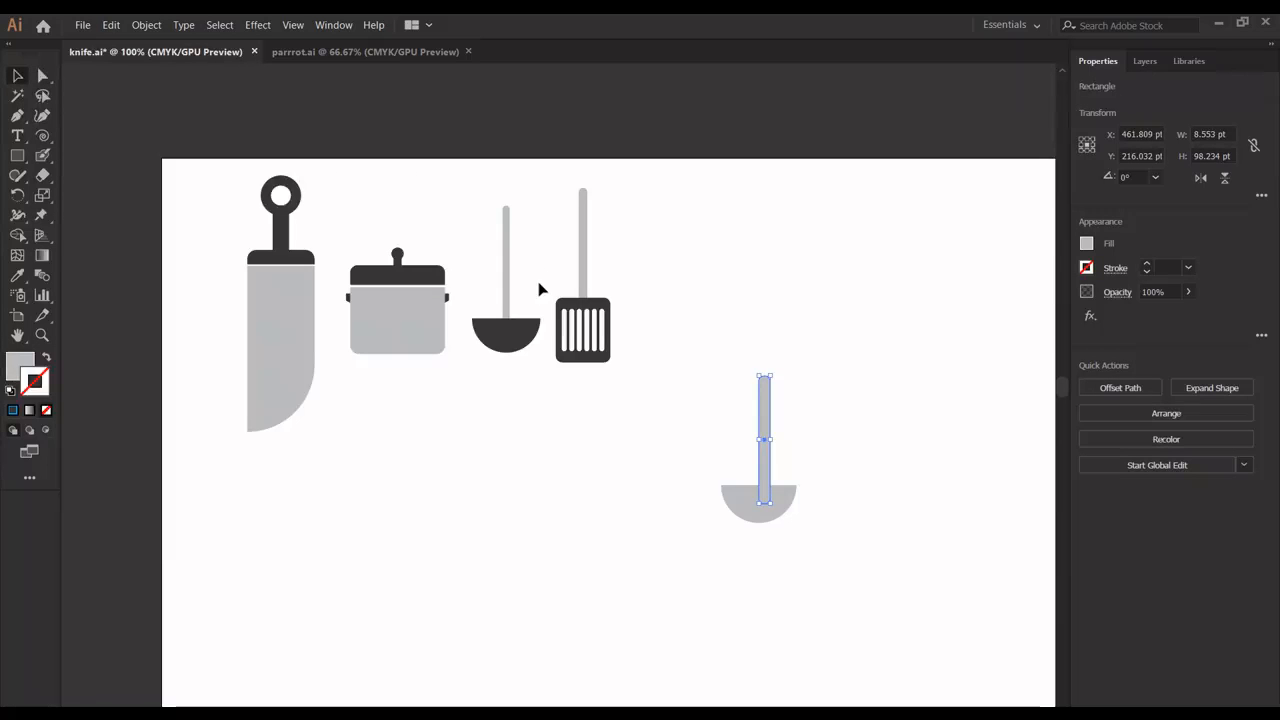
{"action": "left_click_drag", "start_coordinate": [669, 406], "coordinate": [834, 640]}
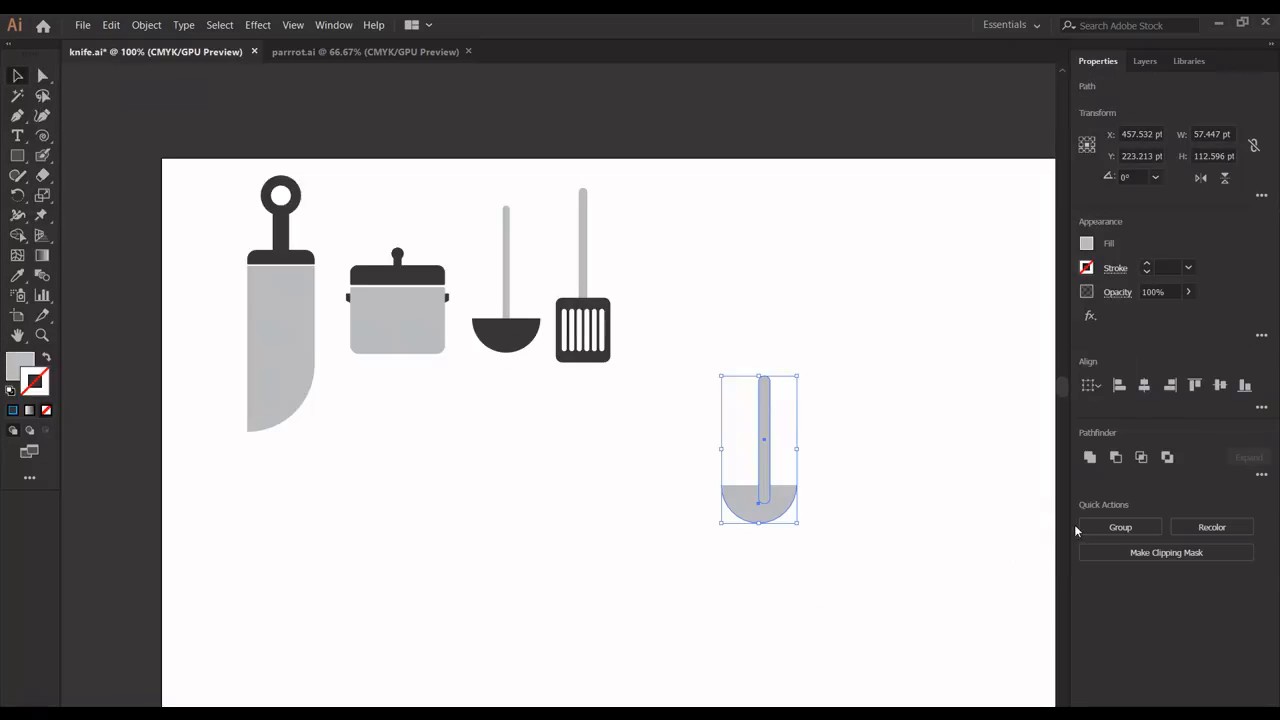
{"action": "left_click", "coordinate": [1144, 385]}
{"action": "left_click", "coordinate": [908, 432]}
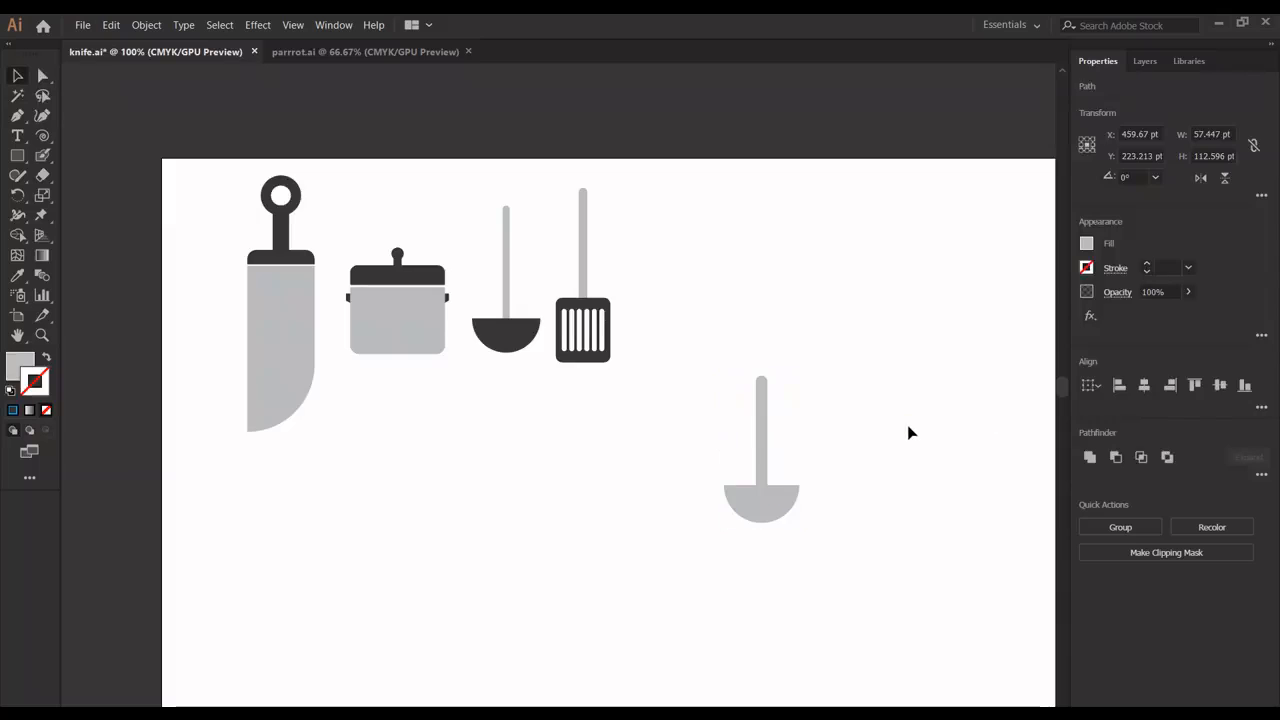
Step: Recolour the new ladle's handle with the dark grey sampled from the knife's collar
{"action": "left_click", "coordinate": [763, 430]}
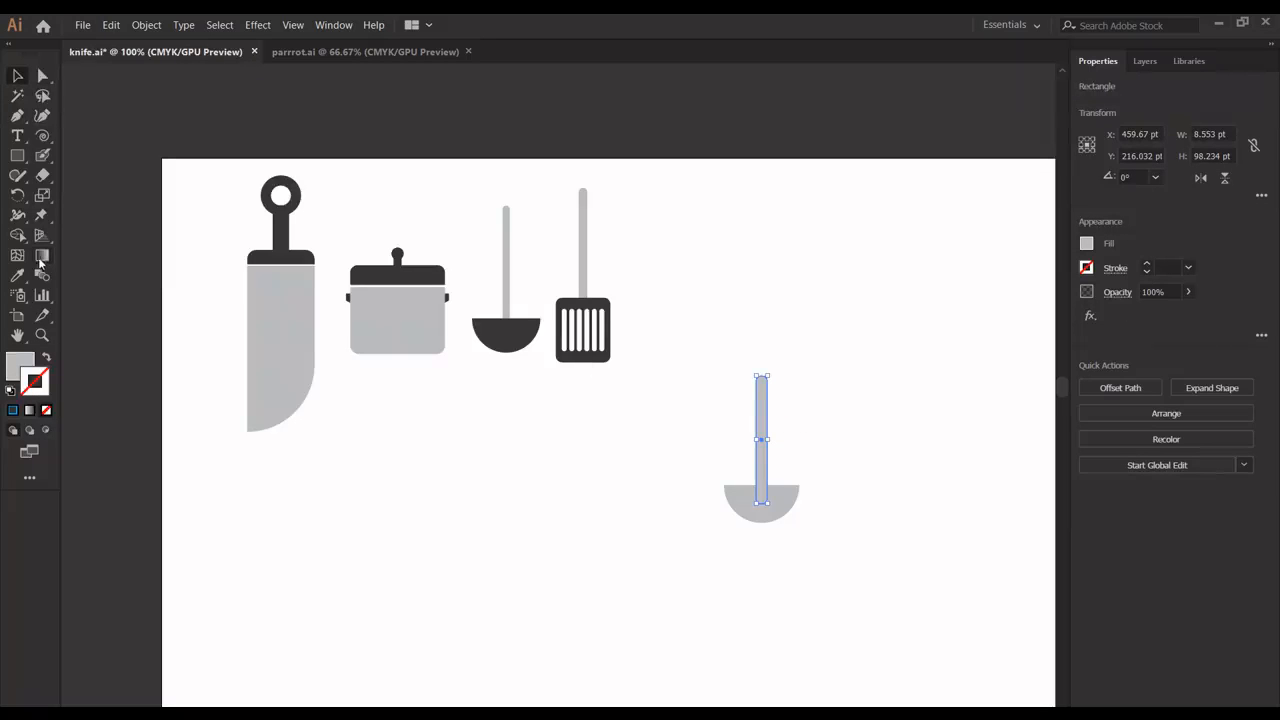
{"action": "left_click", "coordinate": [18, 274]}
{"action": "left_click", "coordinate": [289, 251]}
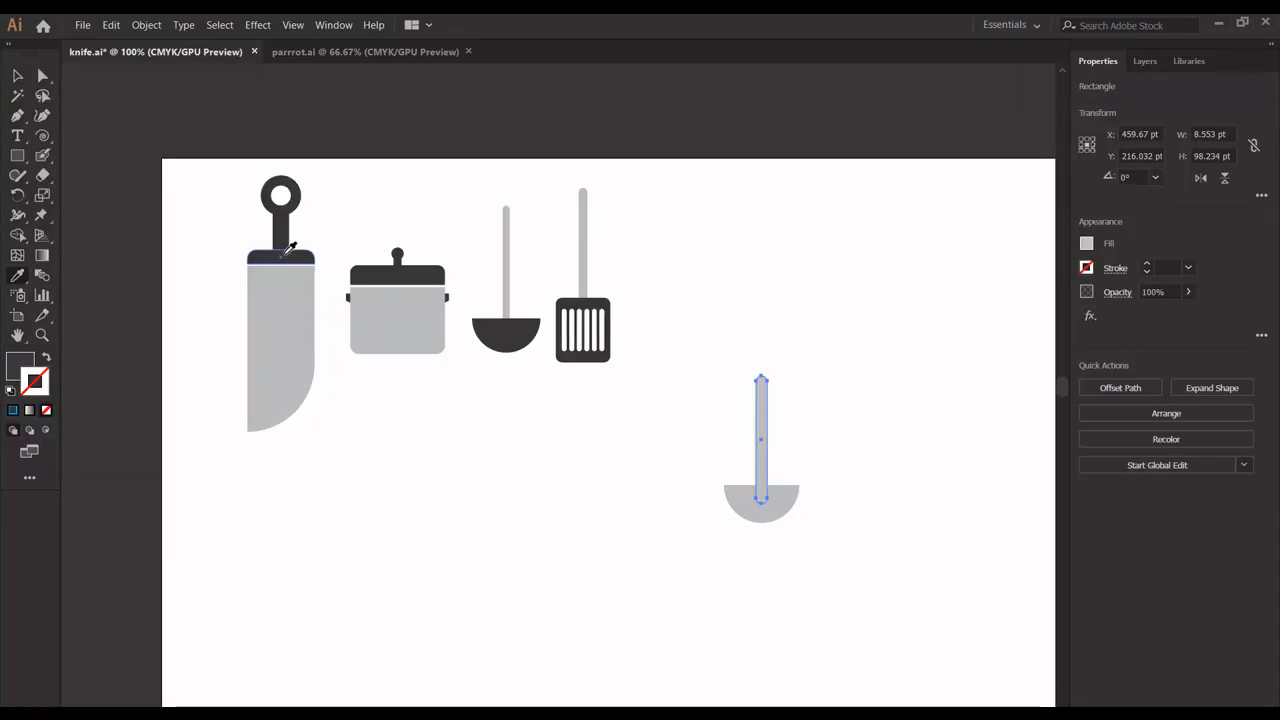
{"action": "left_click", "coordinate": [18, 76]}
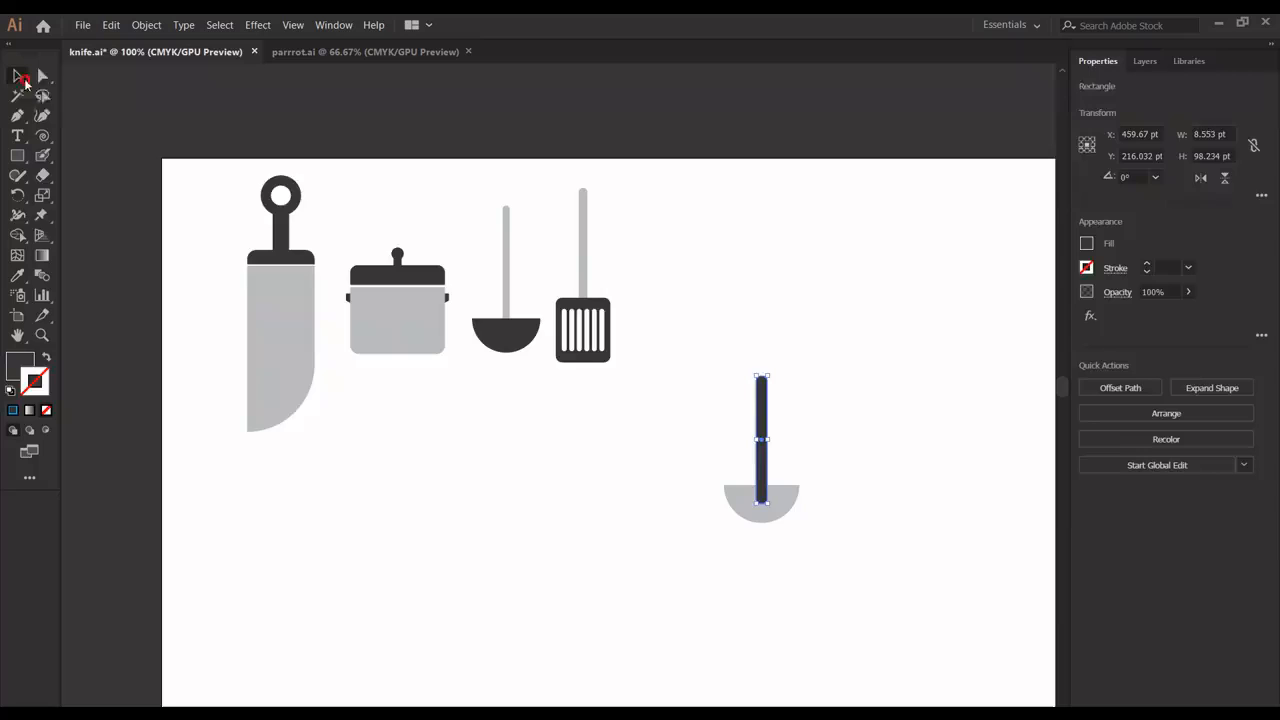
{"action": "left_click", "coordinate": [784, 256]}
Step: Bring the light grey ladle bowl to the front so it covers the lower end of the handle
{"action": "left_click", "coordinate": [800, 503]}
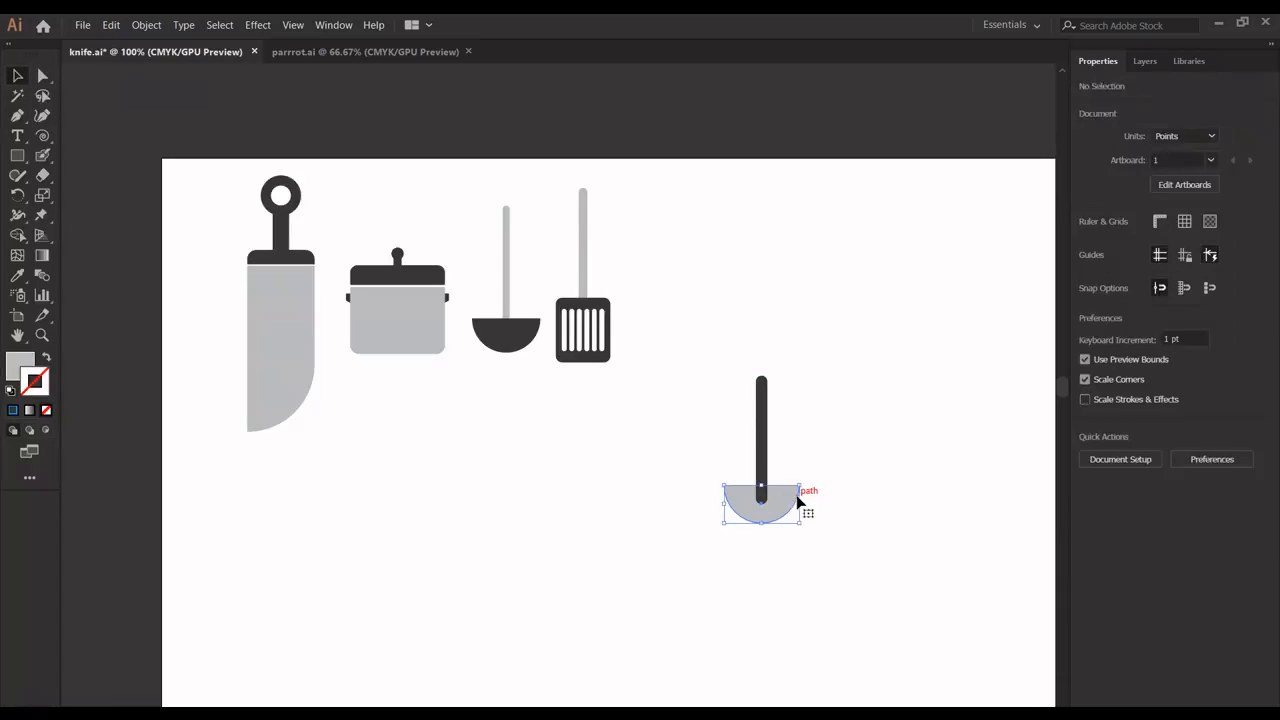
{"action": "right_click", "coordinate": [798, 500]}
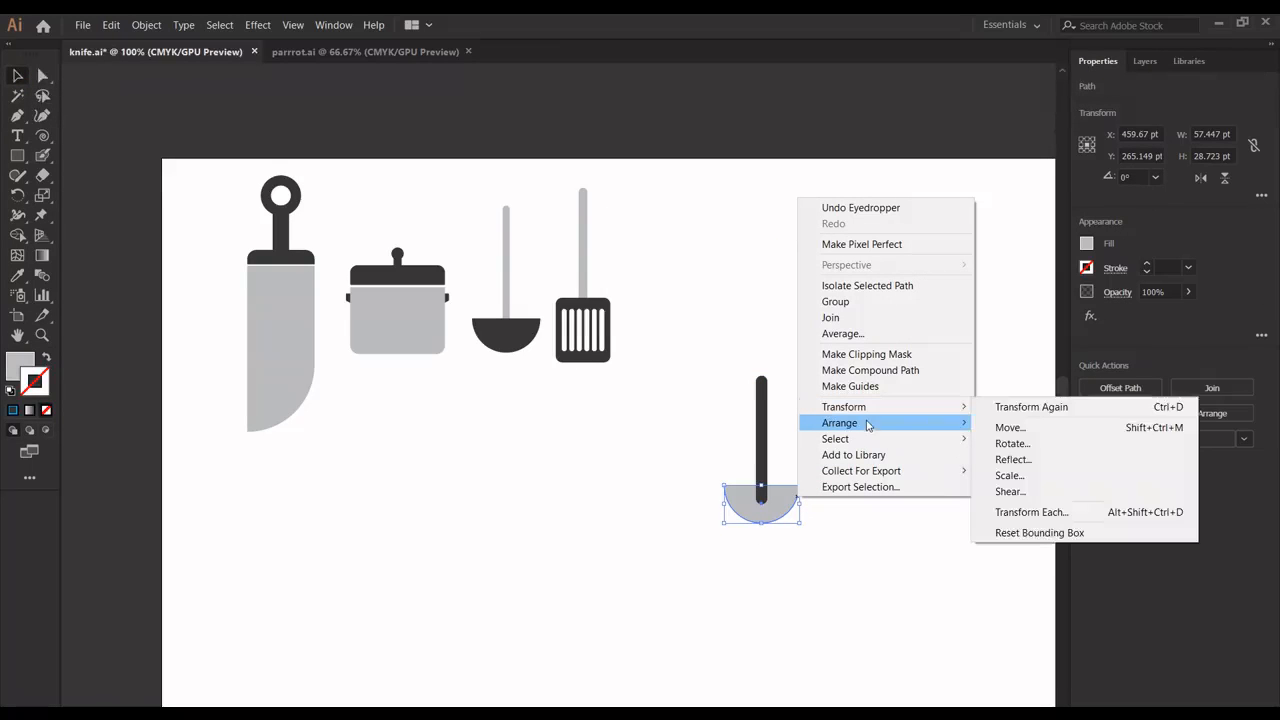
{"action": "mouse_move", "coordinate": [867, 426]}
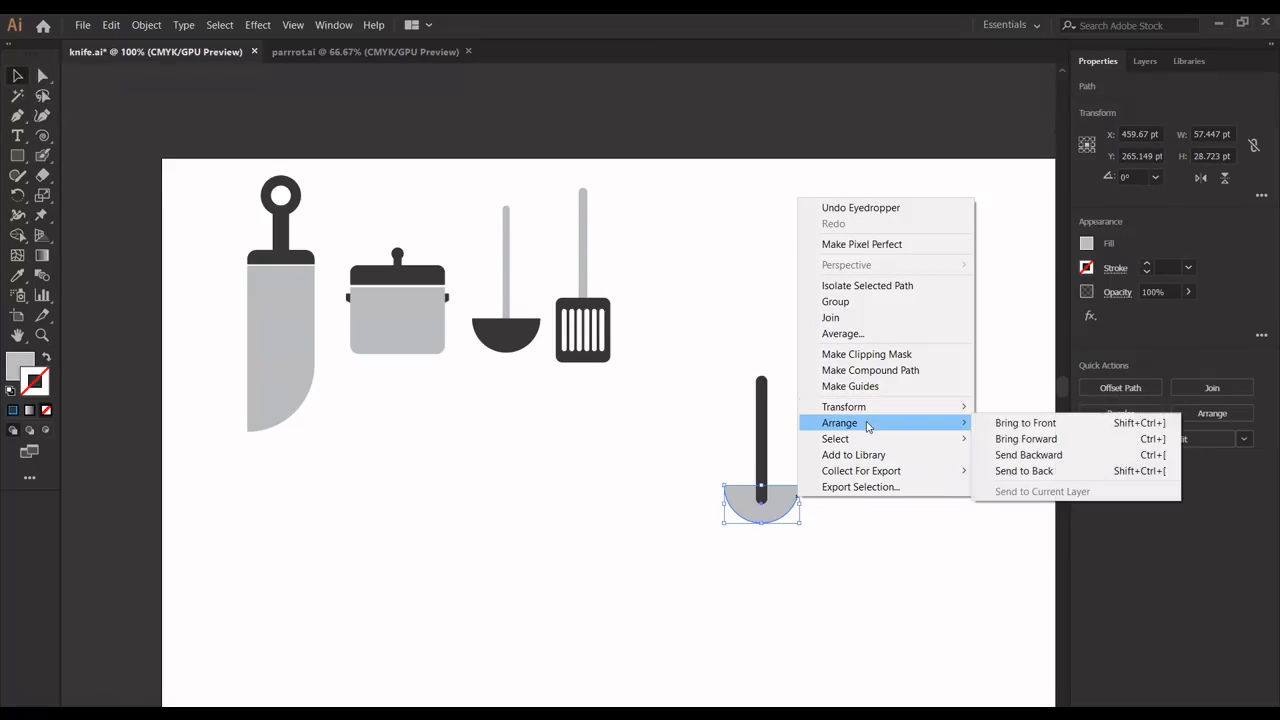
{"action": "left_click", "coordinate": [1013, 427]}
{"action": "left_click", "coordinate": [878, 476]}
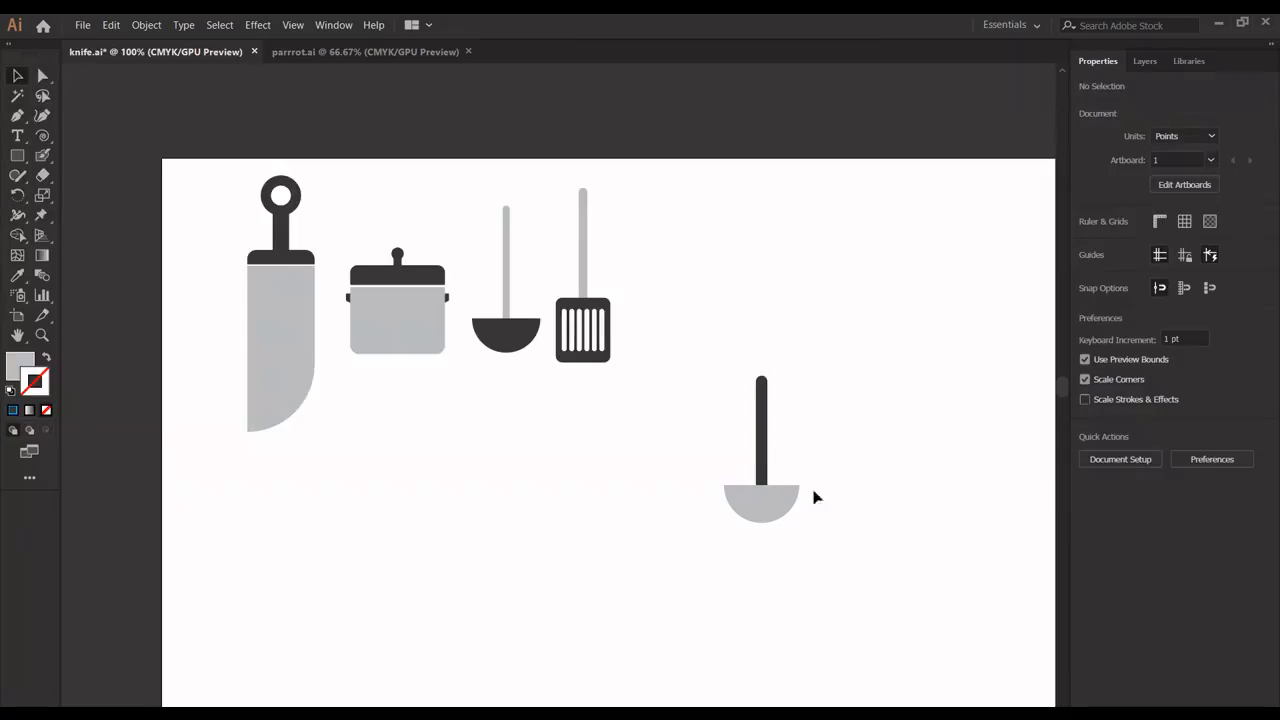
Step: Move the complete new ladle to the upper right of the artboard, level with the finished utensils
{"action": "left_click_drag", "start_coordinate": [809, 539], "coordinate": [737, 374]}
{"action": "left_click_drag", "start_coordinate": [766, 429], "coordinate": [966, 236]}
{"action": "left_click", "coordinate": [887, 459]}
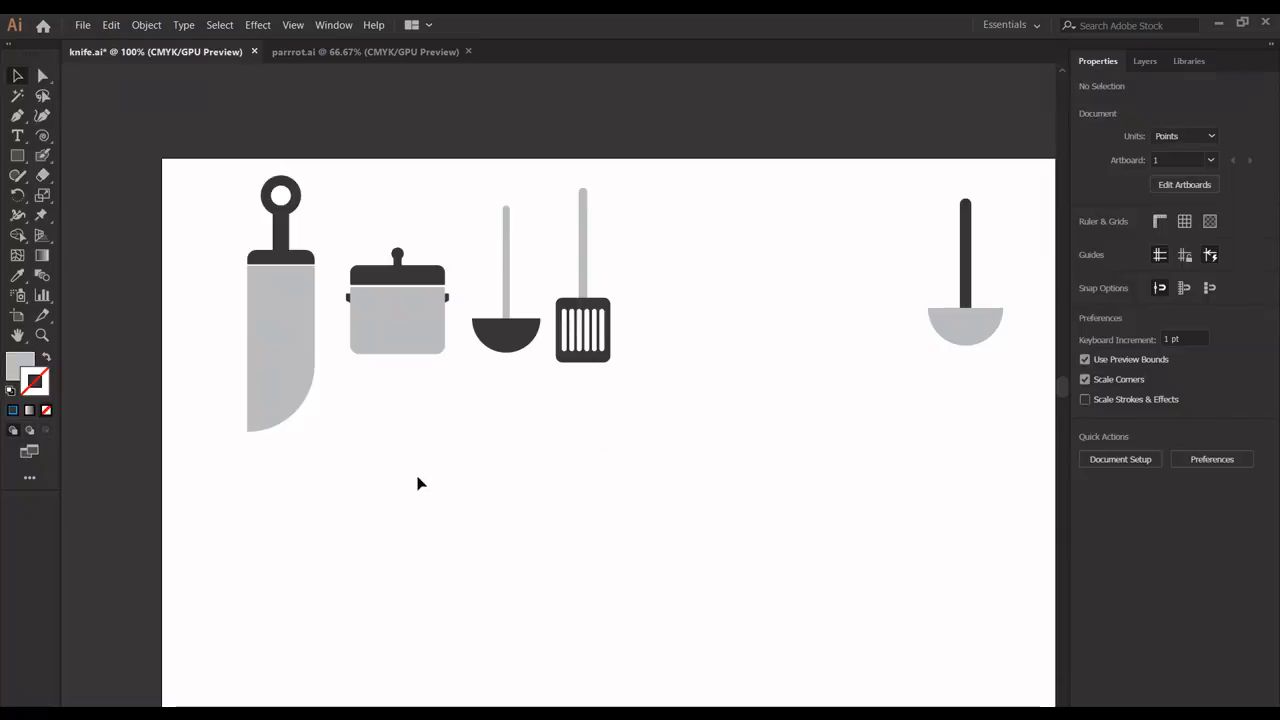
Step: Draw a light grey rectangle about 47 × 60 pt below the utensils and slightly round its corners as the spatula head
{"action": "left_click", "coordinate": [17, 156]}
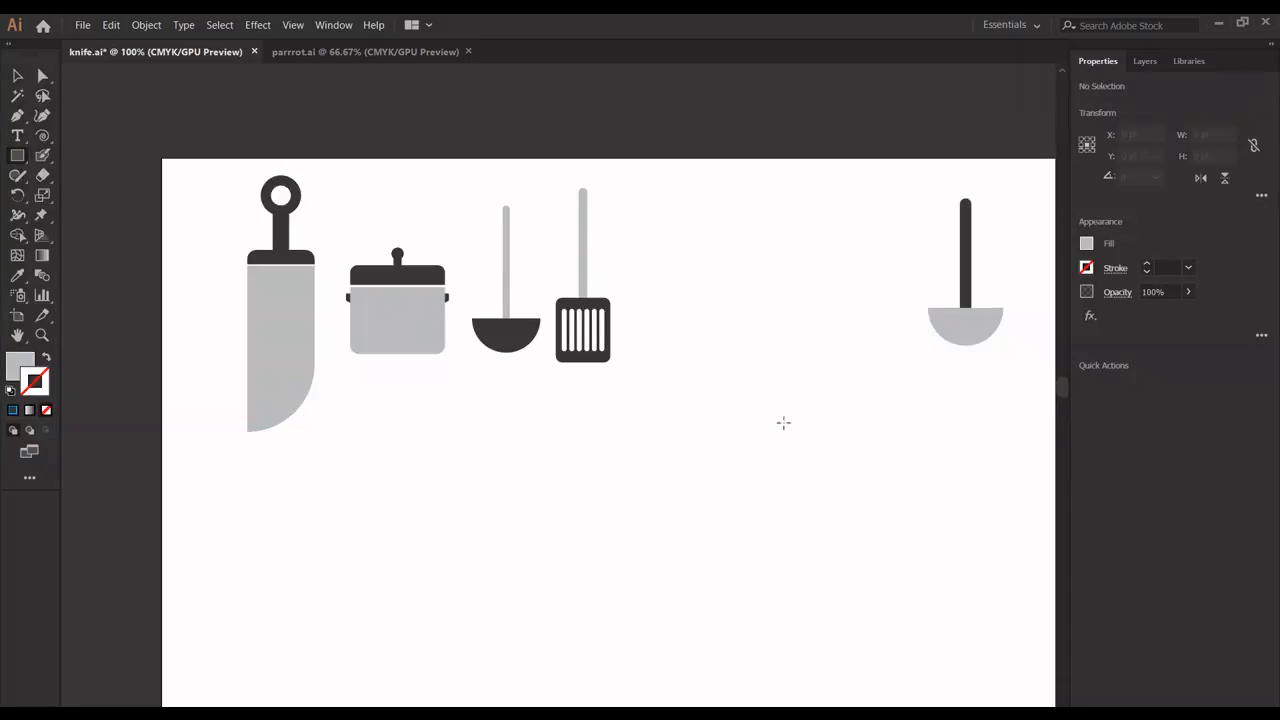
{"action": "left_click_drag", "start_coordinate": [783, 422], "coordinate": [845, 500]}
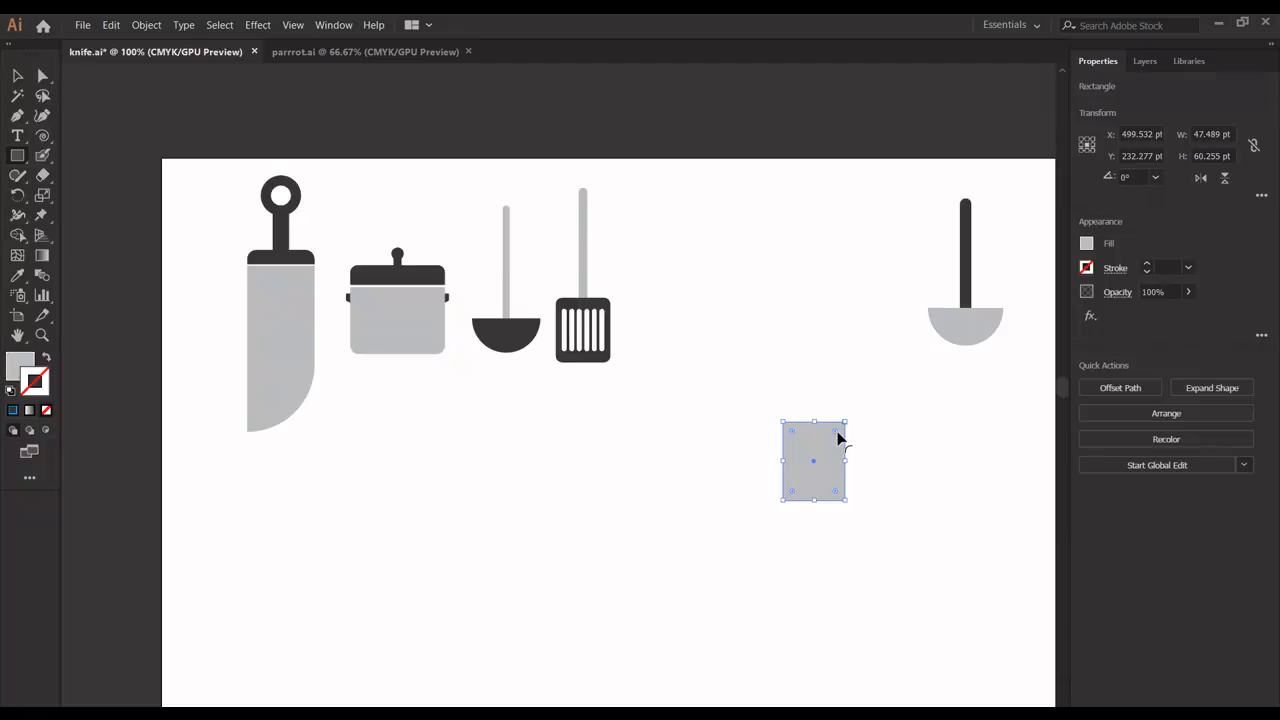
{"action": "left_click_drag", "start_coordinate": [838, 436], "coordinate": [838, 437]}
{"action": "left_click", "coordinate": [924, 478]}
{"action": "left_click", "coordinate": [690, 408]}
Step: Draw a narrow upright rectangle about 7 × 33 pt near the spatula head's left edge and fill it with the pot lid's dark grey
{"action": "left_click_drag", "start_coordinate": [12, 152], "coordinate": [72, 158]}
{"action": "left_click_drag", "start_coordinate": [791, 445], "coordinate": [801, 489]}
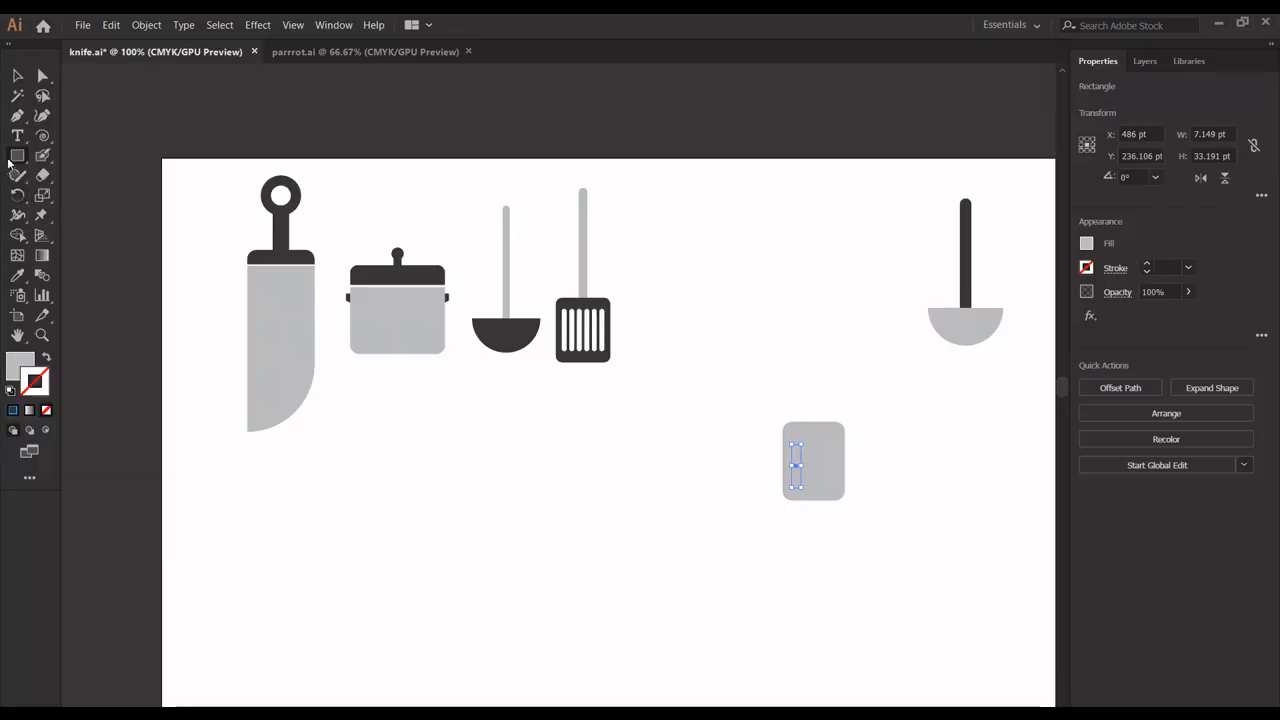
{"action": "left_click", "coordinate": [19, 275]}
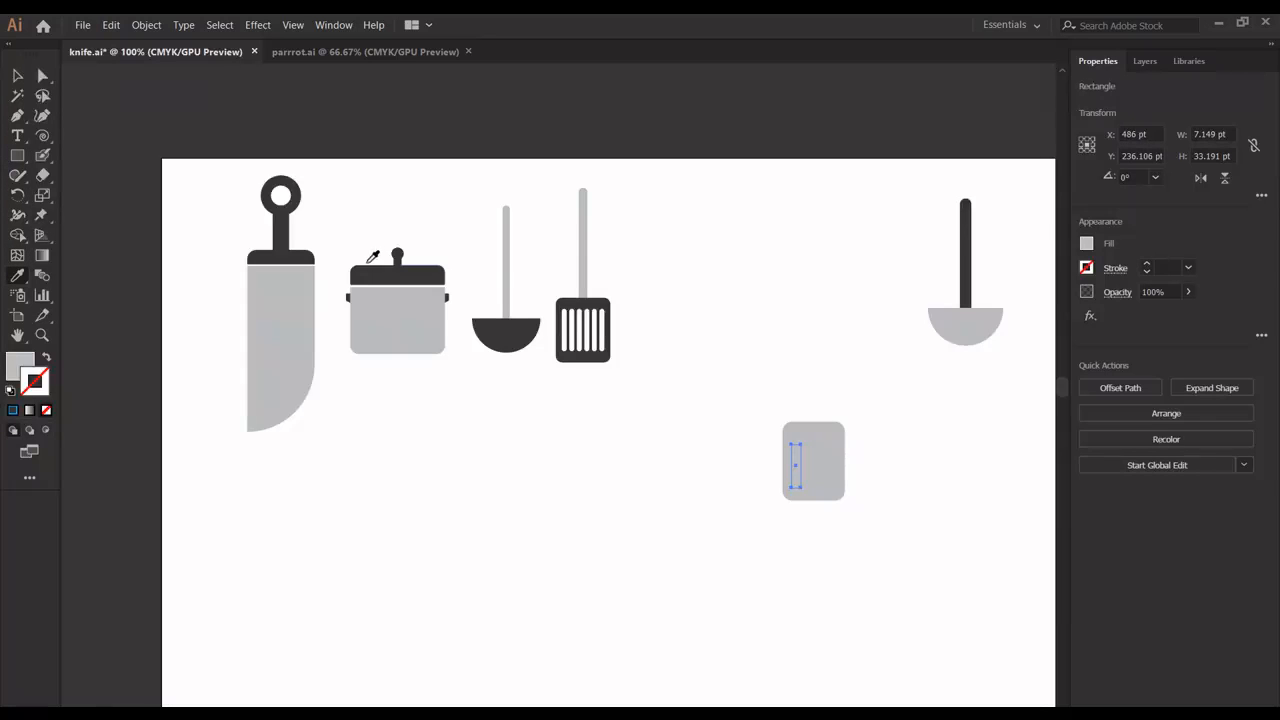
{"action": "left_click", "coordinate": [368, 265]}
Step: Fully round the corners of the small dark rectangle on the spatula head to form a slot
{"action": "left_click", "coordinate": [41, 77]}
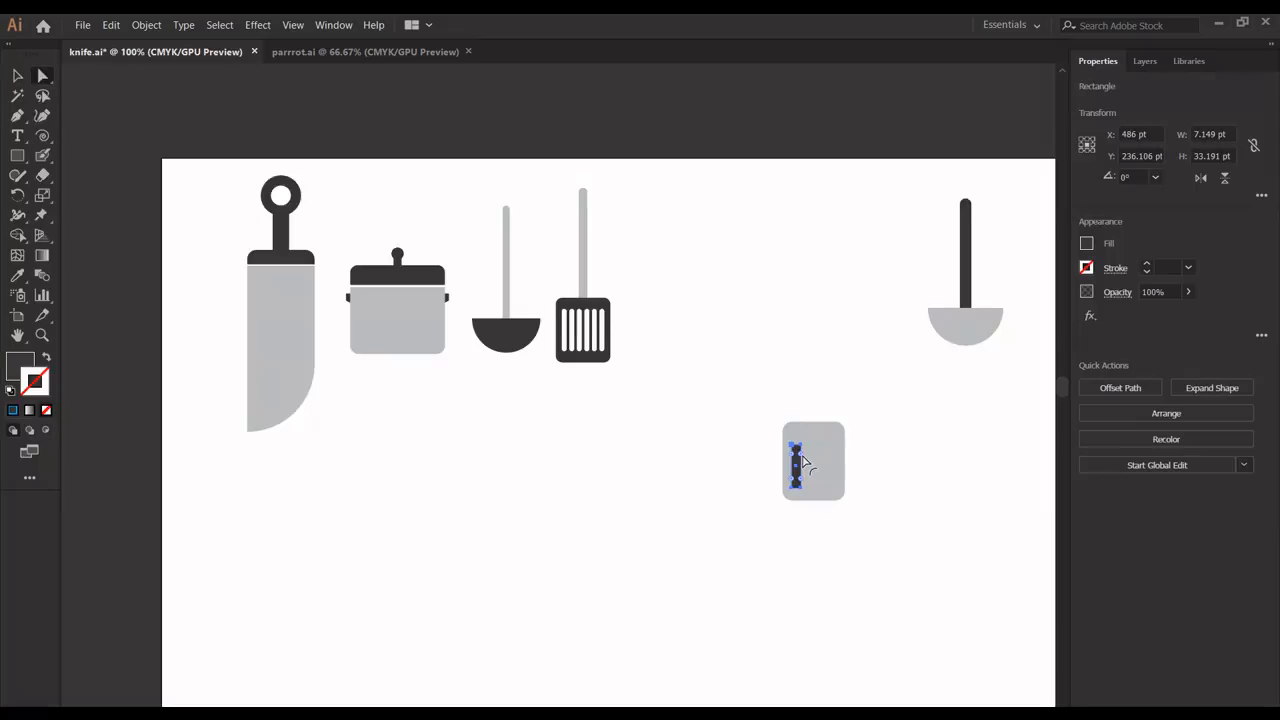
{"action": "left_click_drag", "start_coordinate": [800, 458], "coordinate": [814, 493]}
{"action": "left_click", "coordinate": [709, 477]}
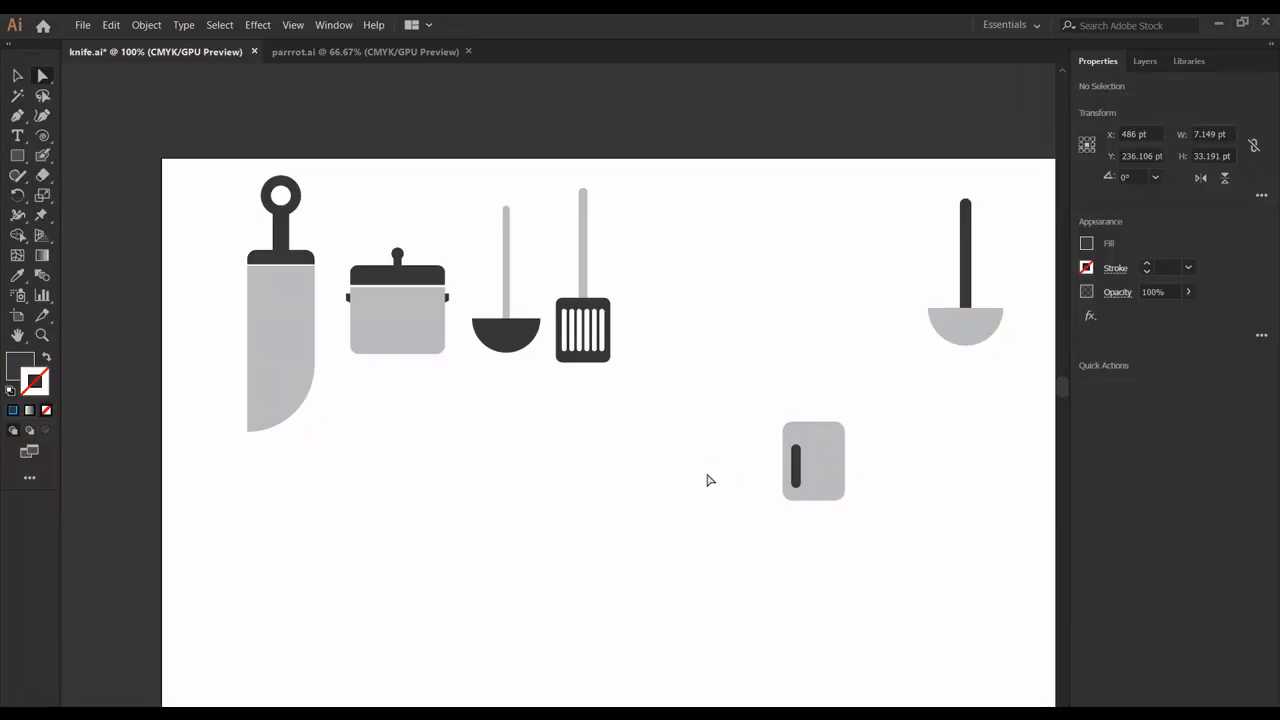
Step: Stretch the dark slot at both ends and narrow it slightly, to about 6 × 41 pt
{"action": "left_click", "coordinate": [800, 464]}
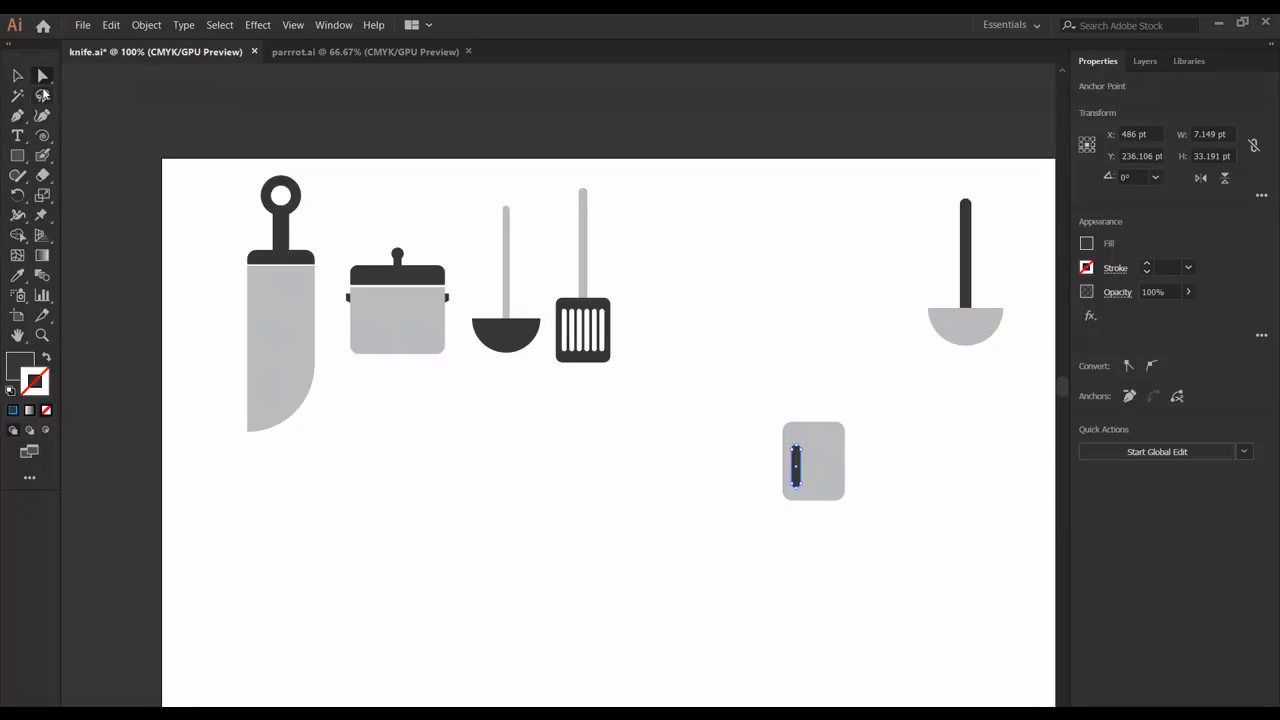
{"action": "left_click", "coordinate": [19, 76]}
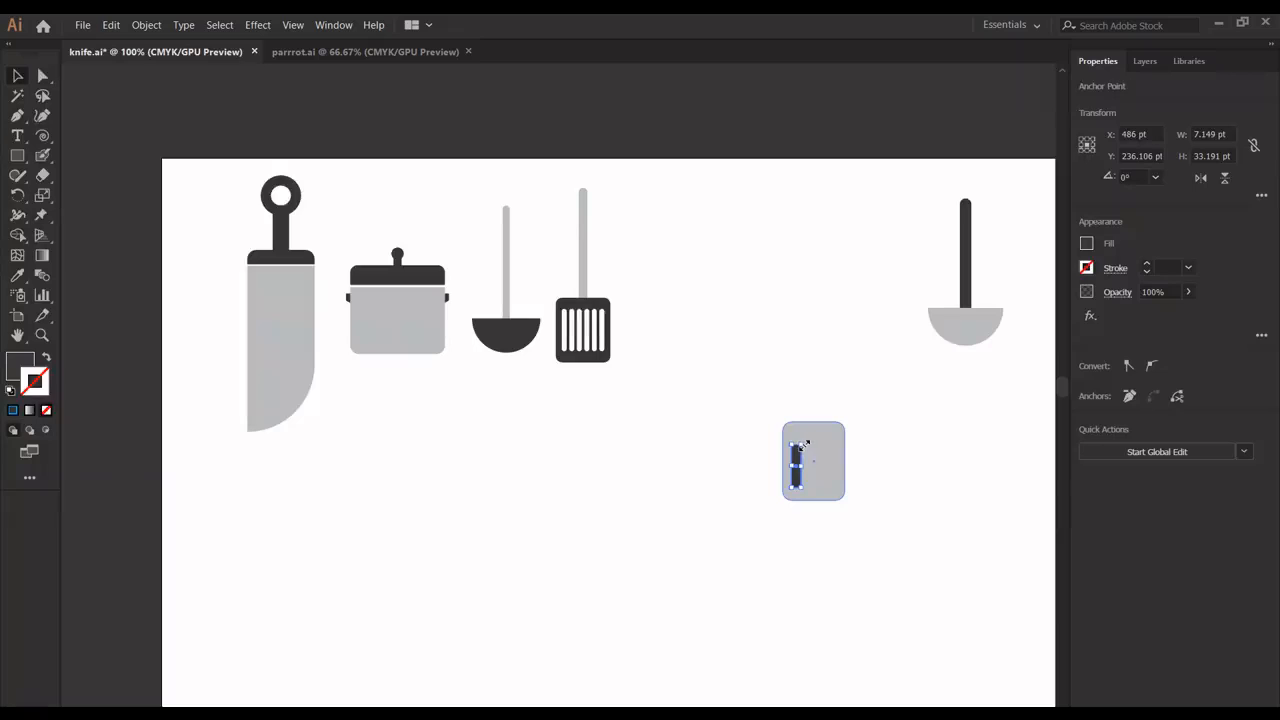
{"action": "left_click_drag", "start_coordinate": [803, 442], "coordinate": [804, 437]}
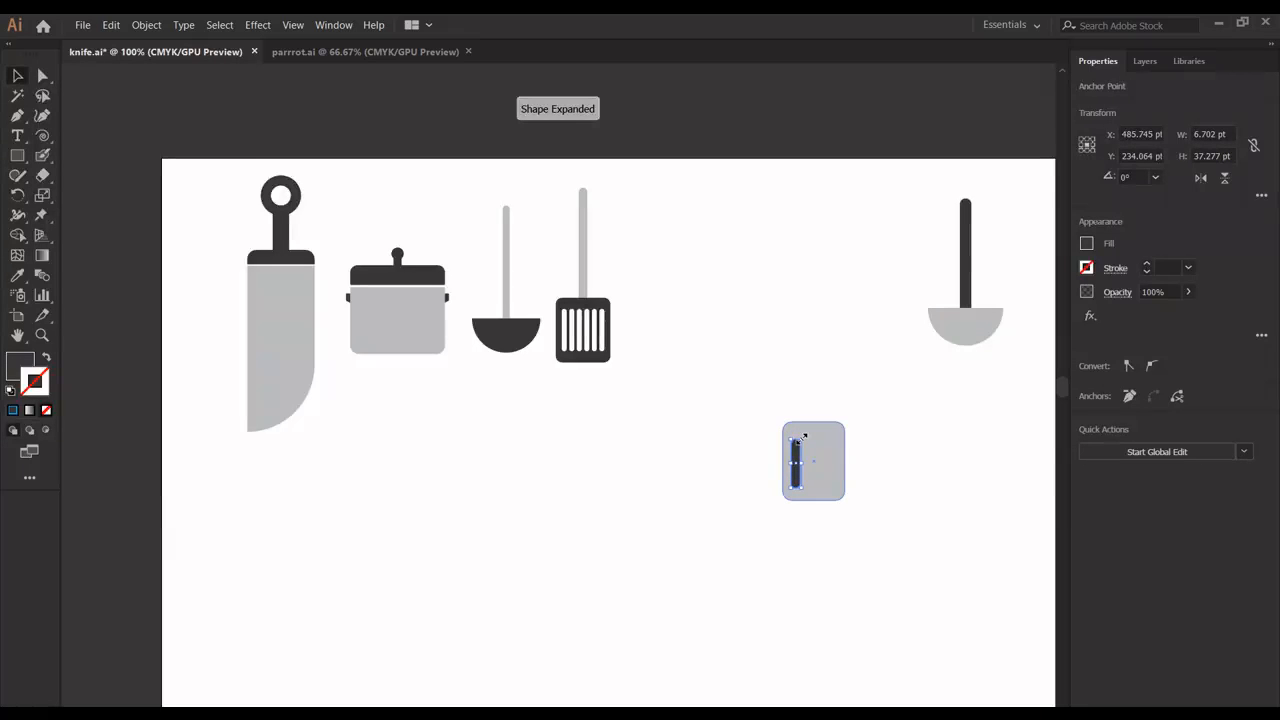
{"action": "left_click", "coordinate": [674, 451]}
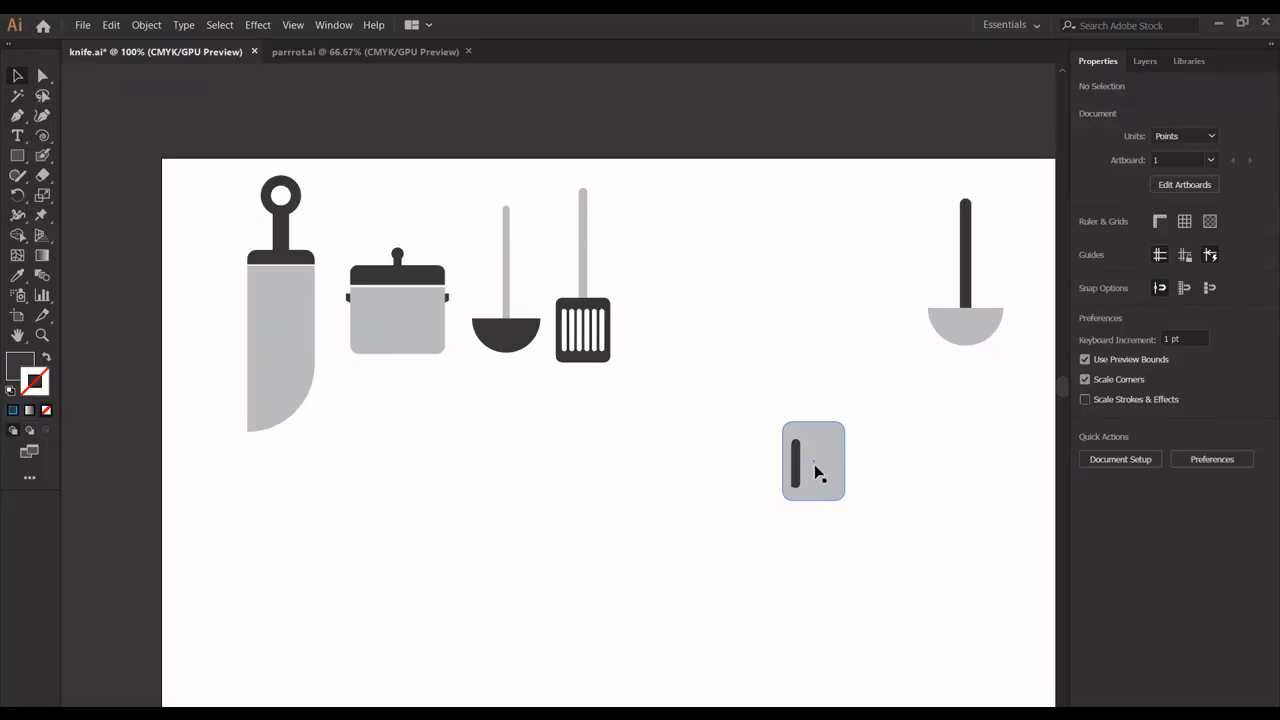
{"action": "left_click", "coordinate": [798, 467]}
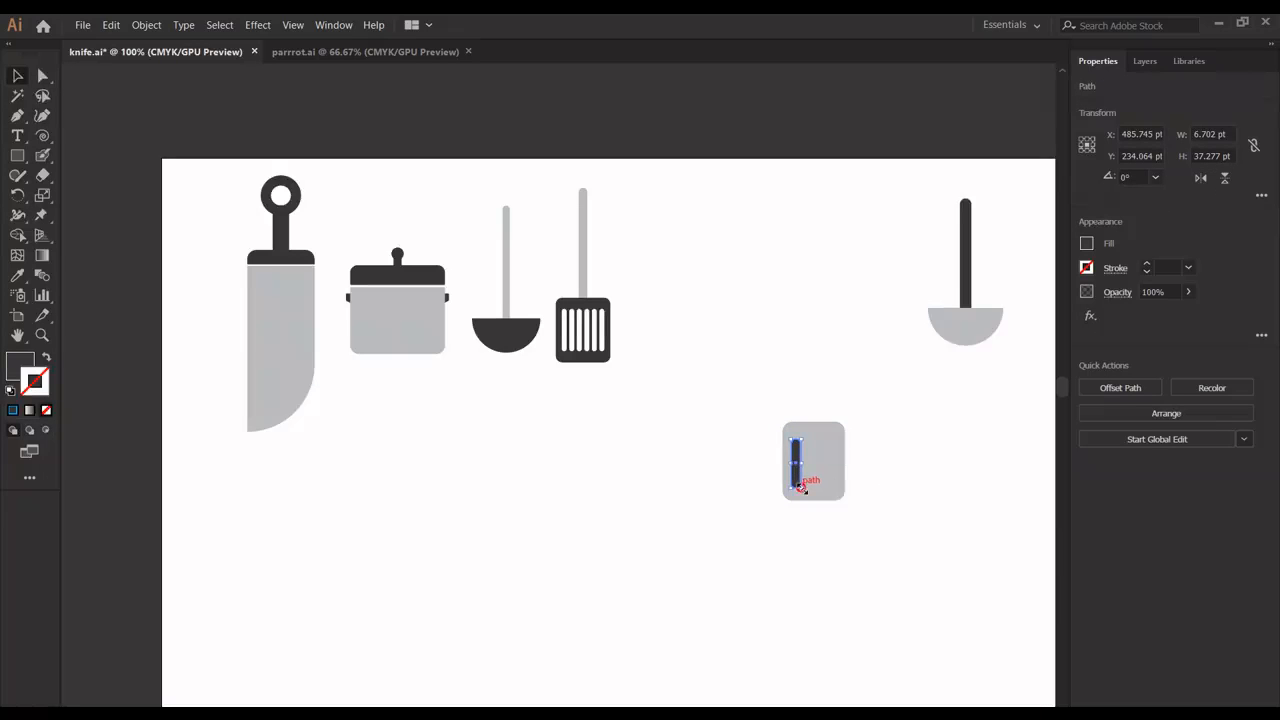
{"action": "left_click_drag", "start_coordinate": [801, 487], "coordinate": [800, 491]}
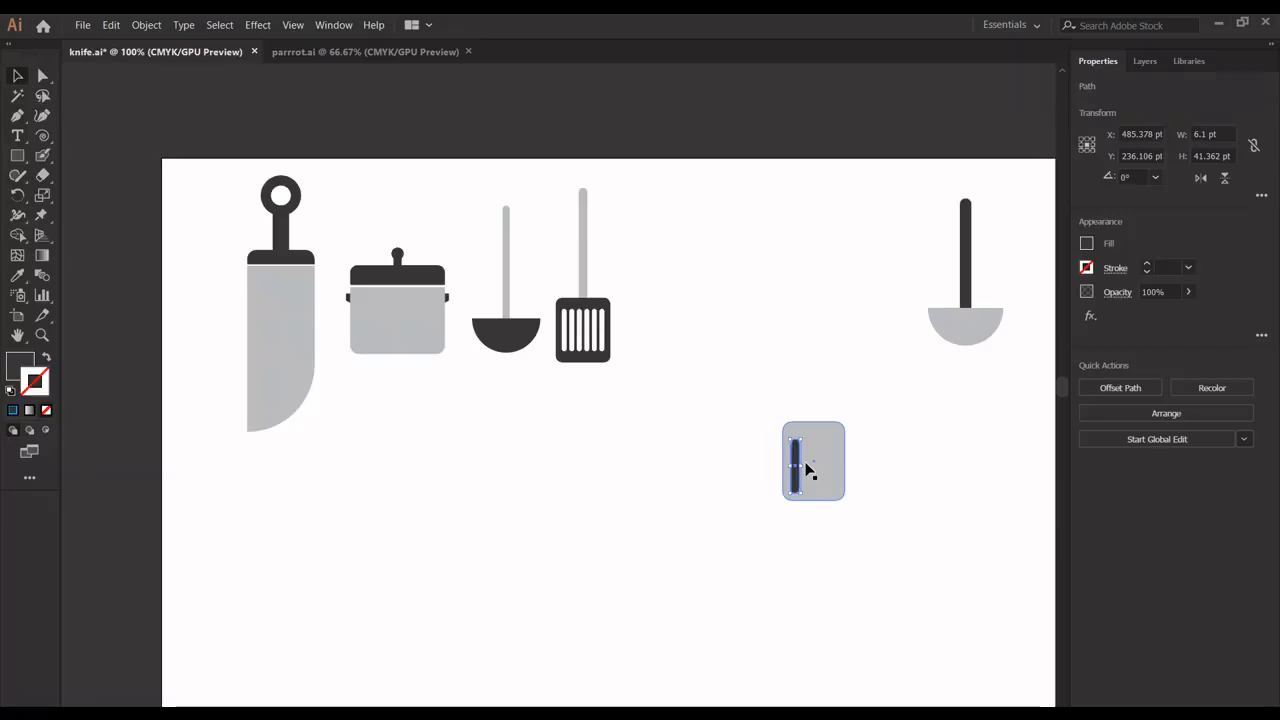
Step: Duplicate the dark slot three times across the spatula head to form a row of four nearly evenly spaced slots
{"action": "left_click_drag", "start_coordinate": [797, 466], "coordinate": [804, 465]}
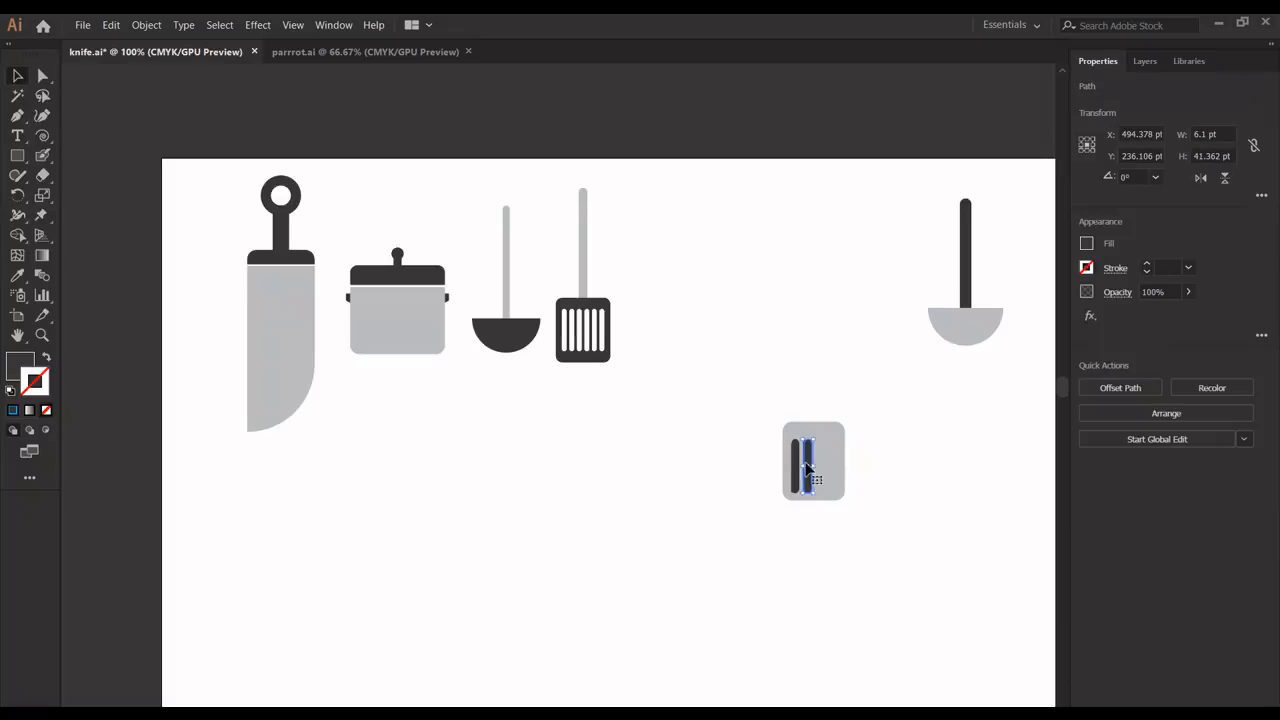
{"action": "key", "text": "Right"}
{"action": "key", "text": "Right"}
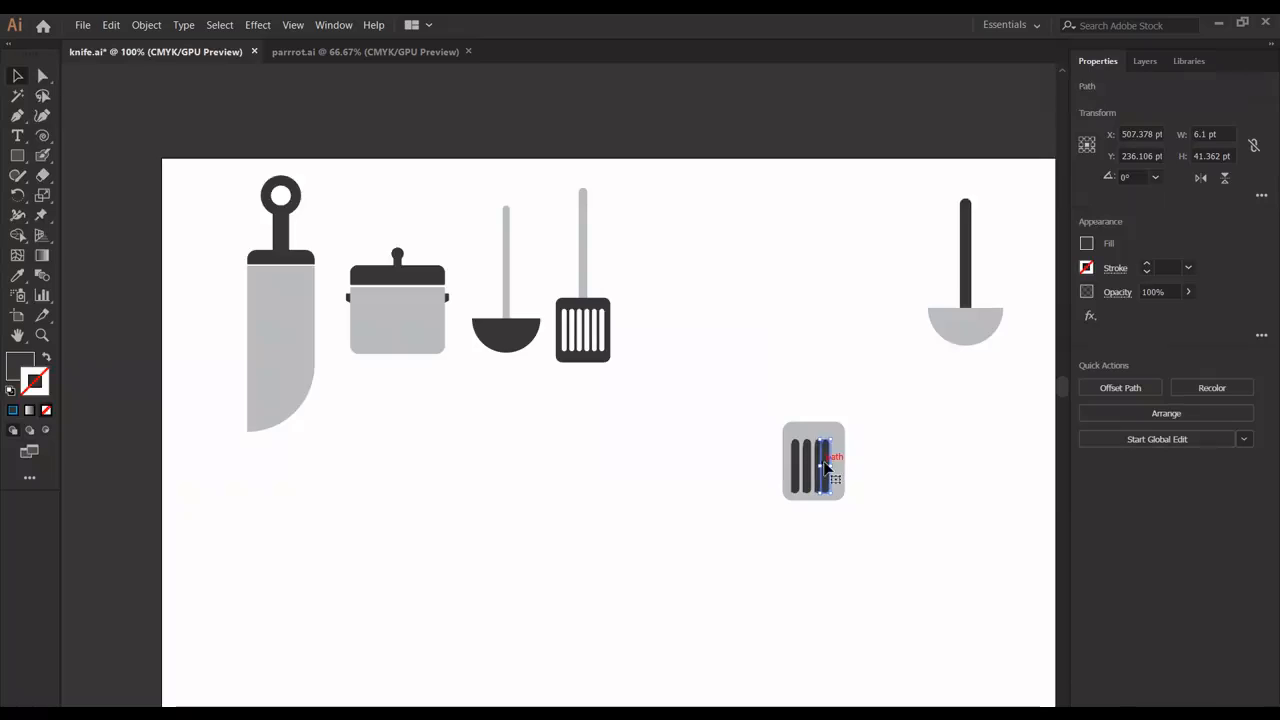
{"action": "key", "text": "Right"}
{"action": "key", "text": "Right"}
{"action": "key", "text": "Right"}
{"action": "key", "text": "Right"}
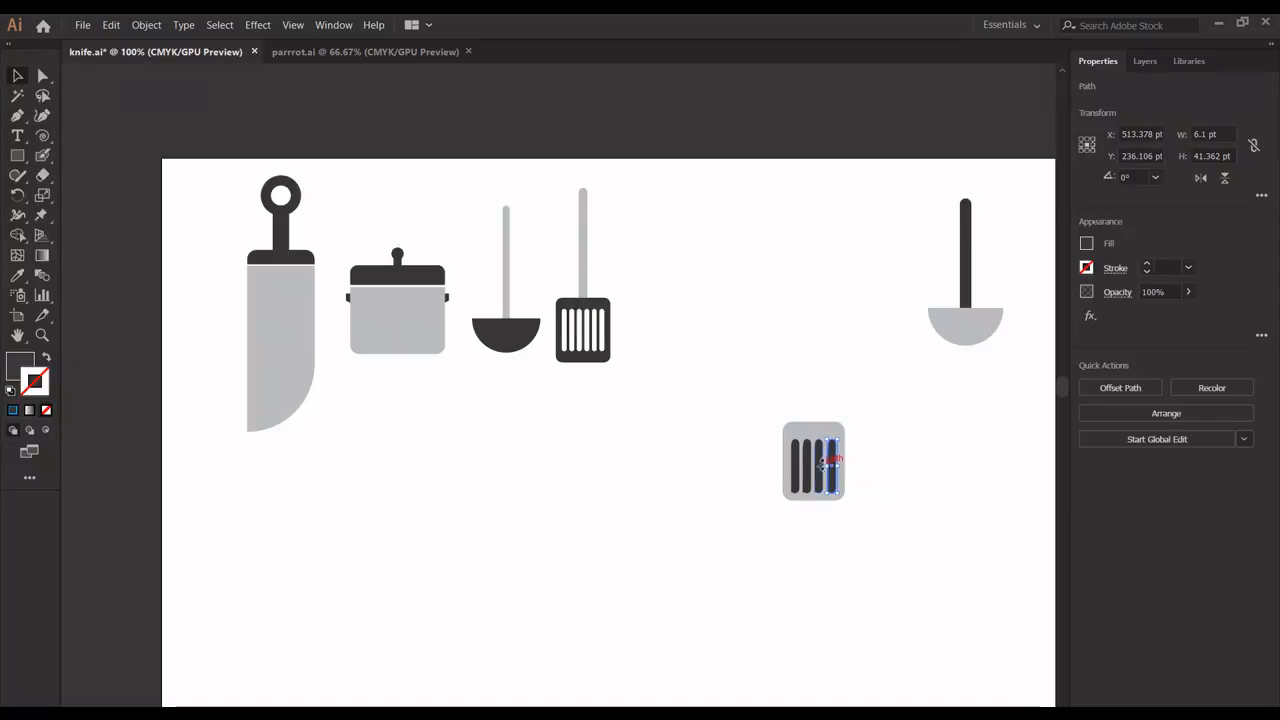
Step: Try to align the four slots at their horizontal centres, and undo the alignment
{"action": "left_click", "coordinate": [818, 470], "text": "shift"}
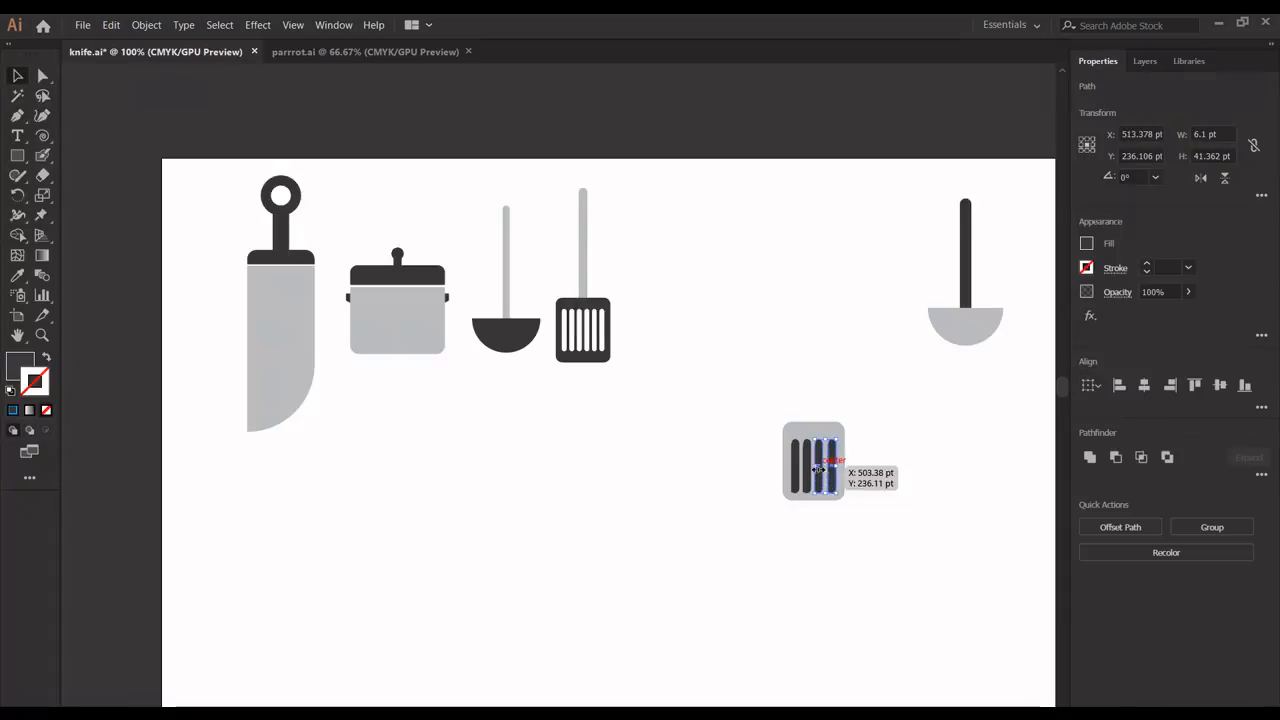
{"action": "left_click", "coordinate": [793, 466], "text": "shift"}
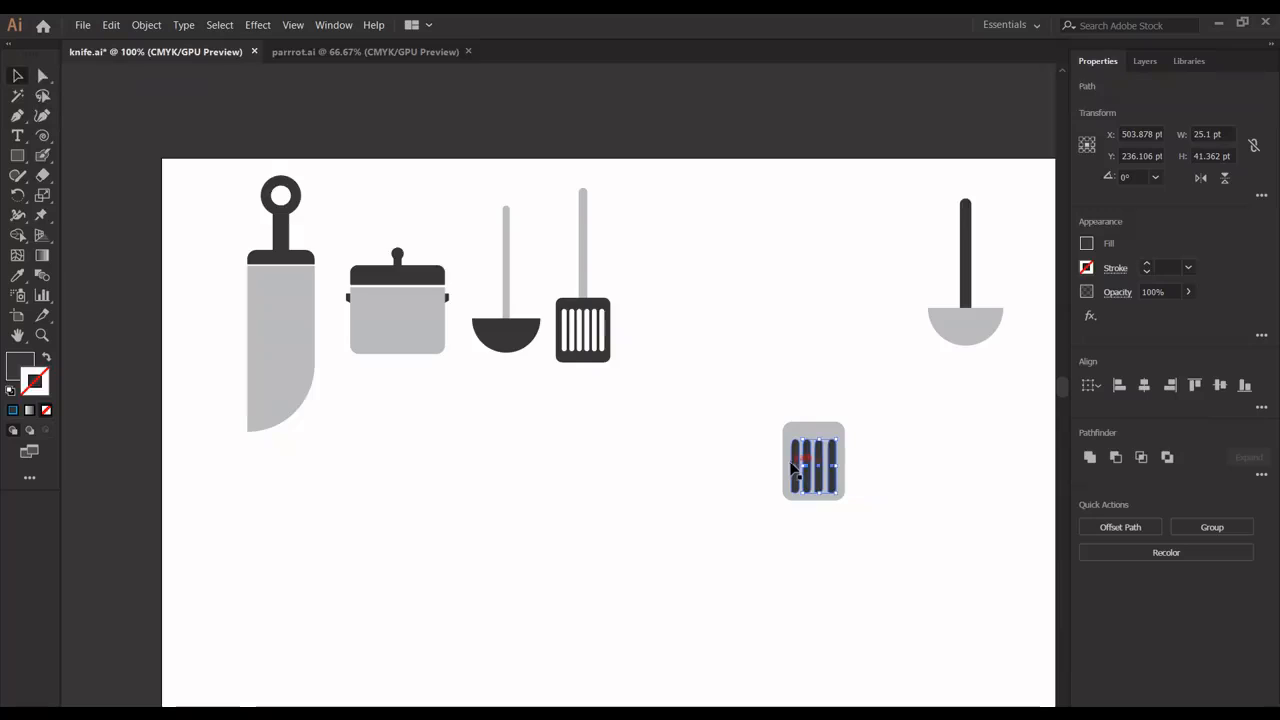
{"action": "left_click", "coordinate": [1145, 386]}
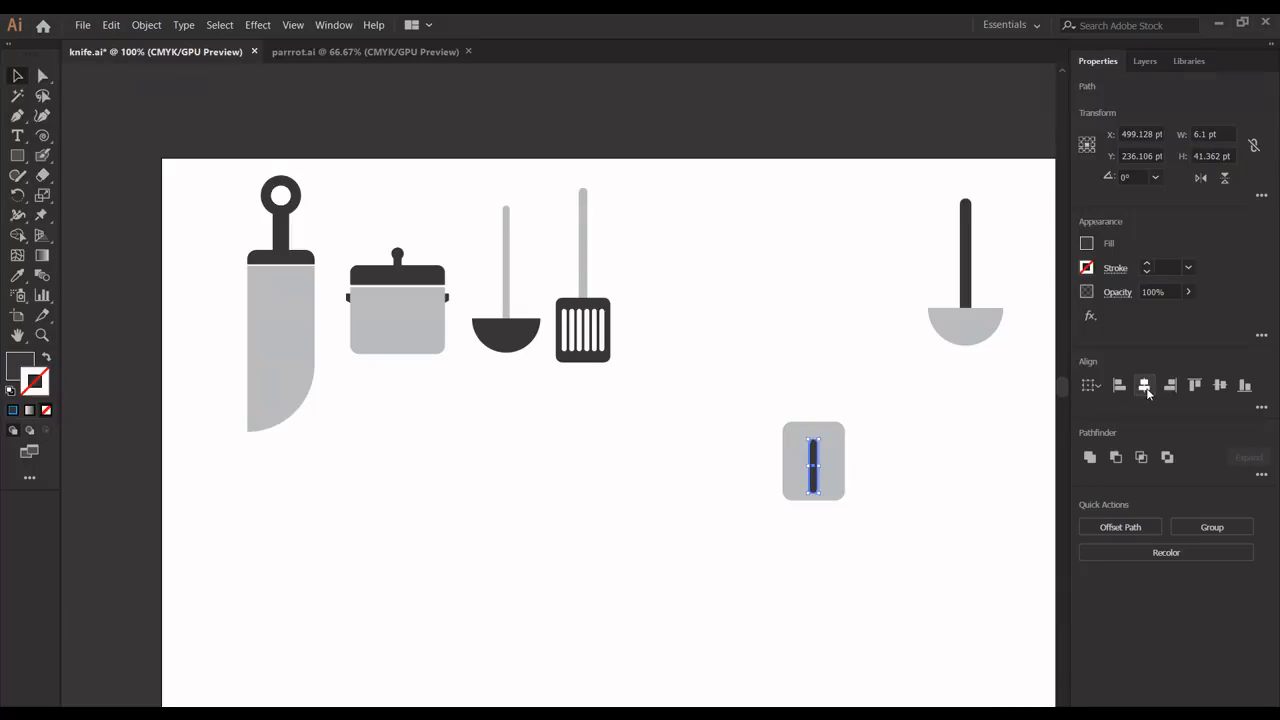
{"action": "key", "text": "ctrl+z"}
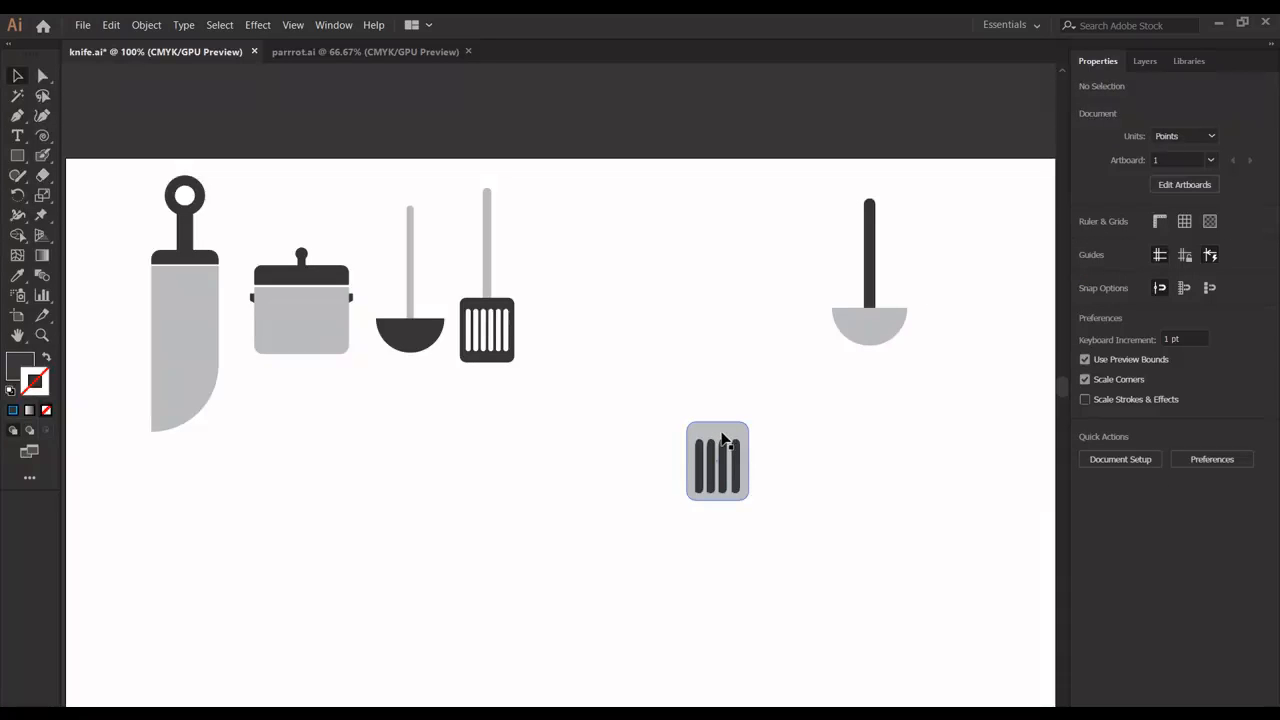
Step: Select all four dark slots and align their vertical centres with each other
{"action": "left_click", "coordinate": [736, 463]}
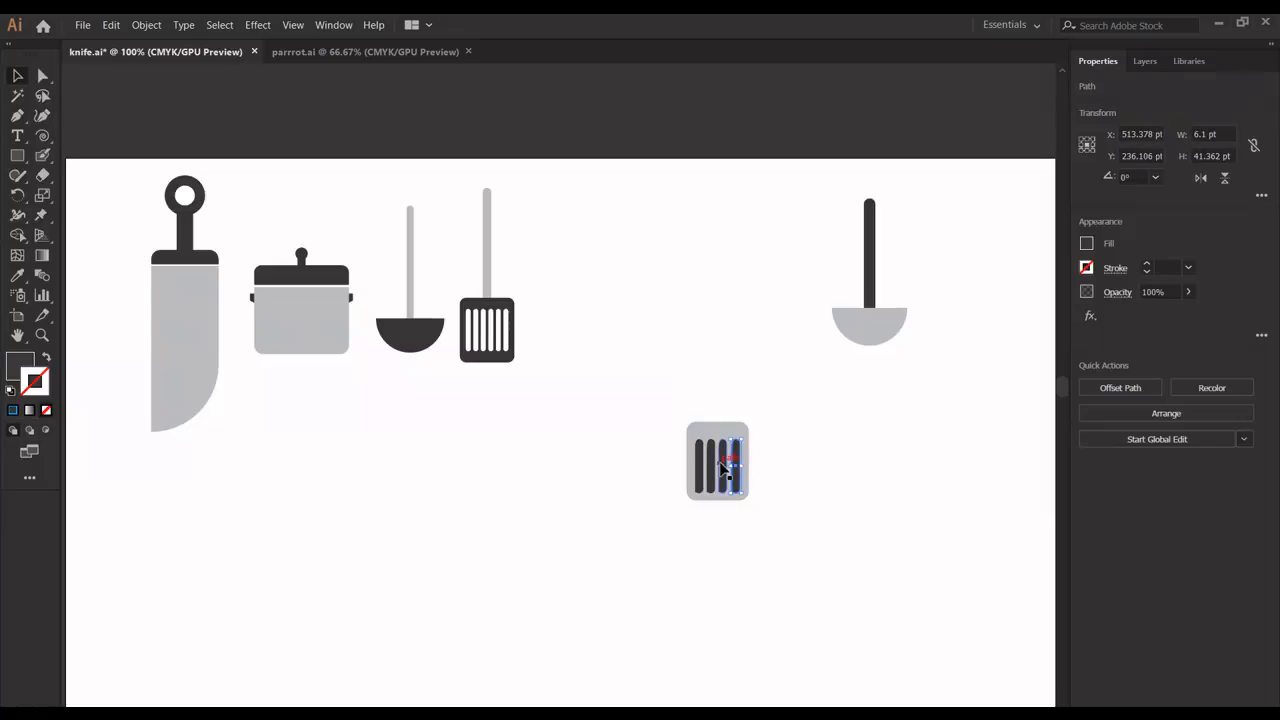
{"action": "left_click", "coordinate": [721, 466], "text": "shift"}
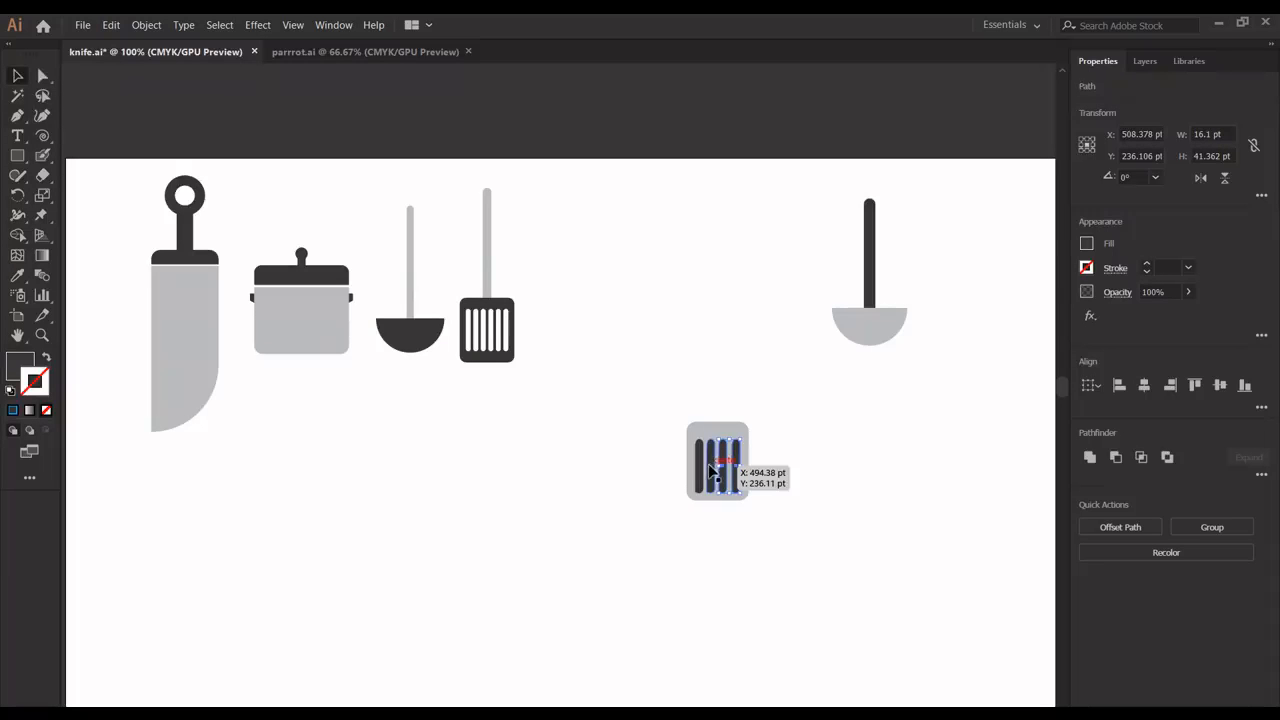
{"action": "left_click", "coordinate": [702, 464], "text": "shift"}
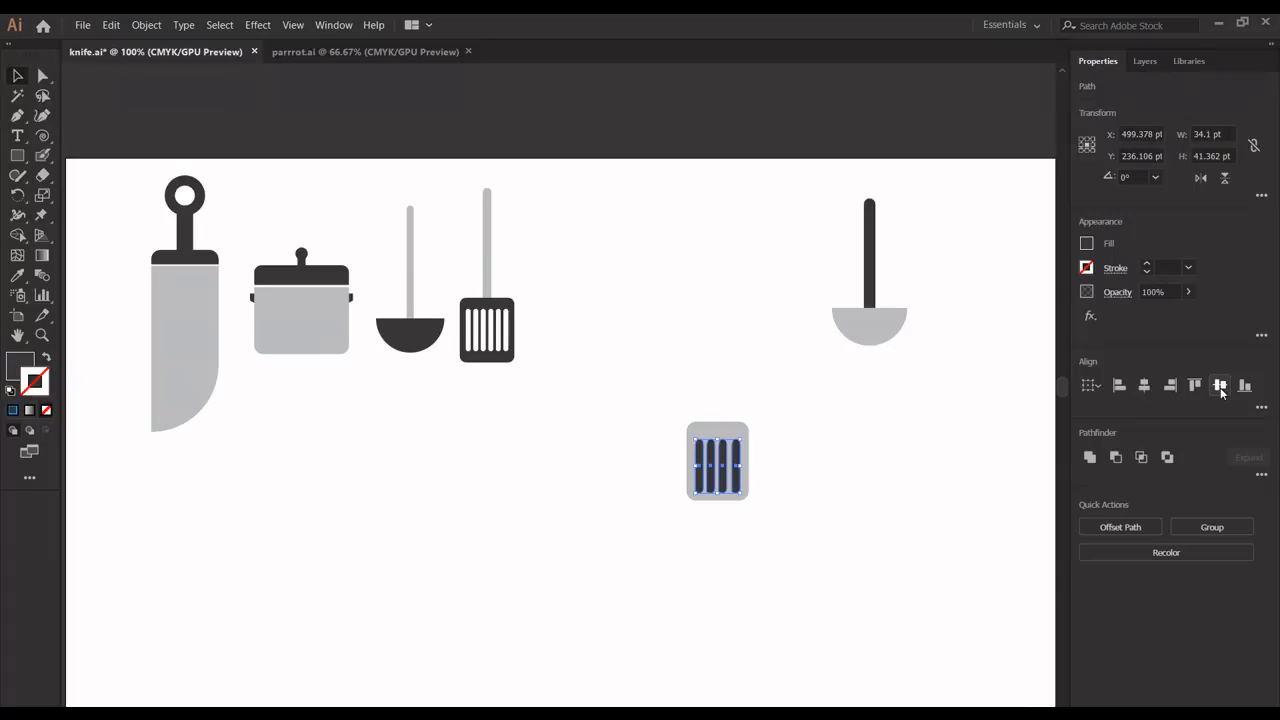
{"action": "left_click", "coordinate": [1221, 386]}
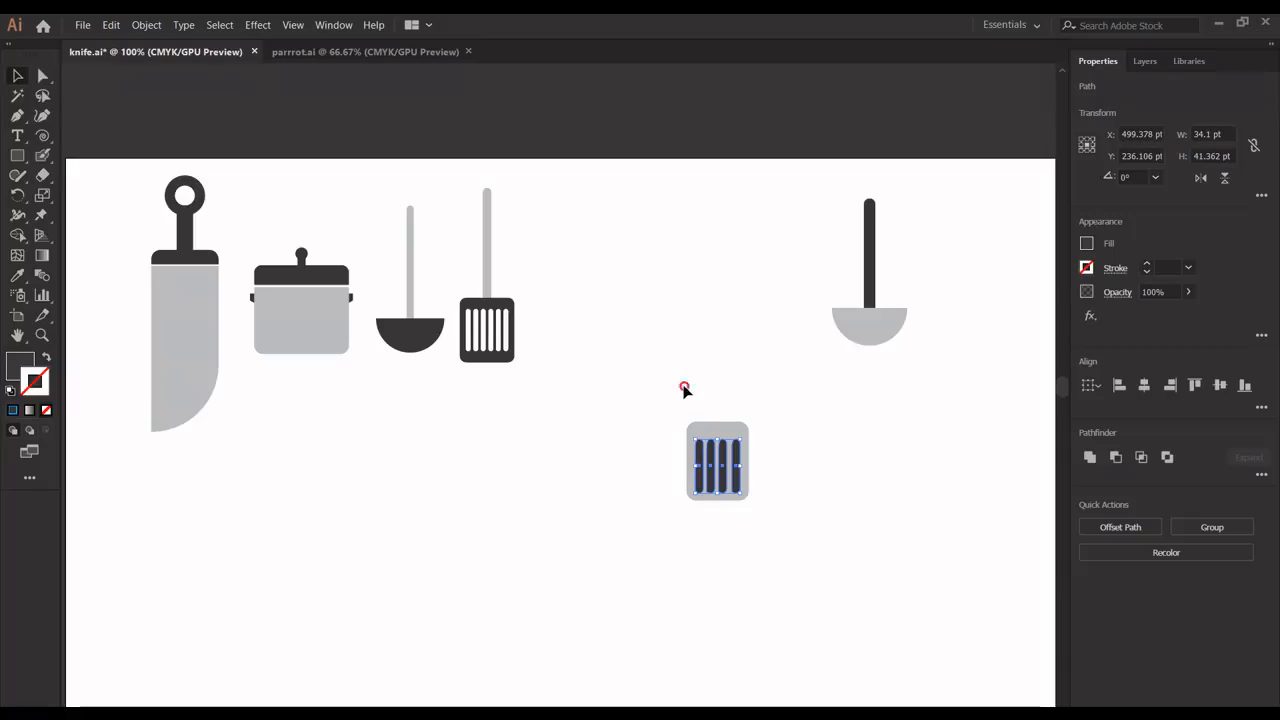
Step: Align the vertical centres of the light grey spatula head and its four slots
{"action": "left_click_drag", "start_coordinate": [674, 383], "coordinate": [782, 545]}
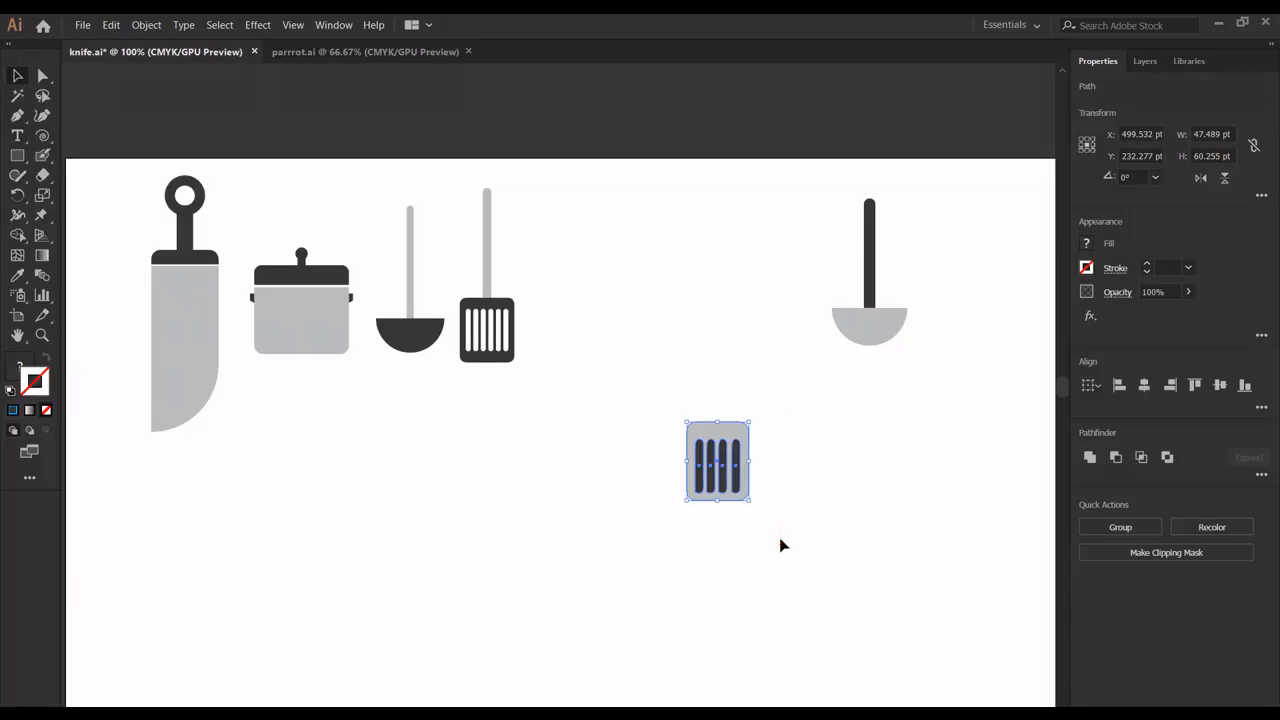
{"action": "left_click", "coordinate": [1220, 386]}
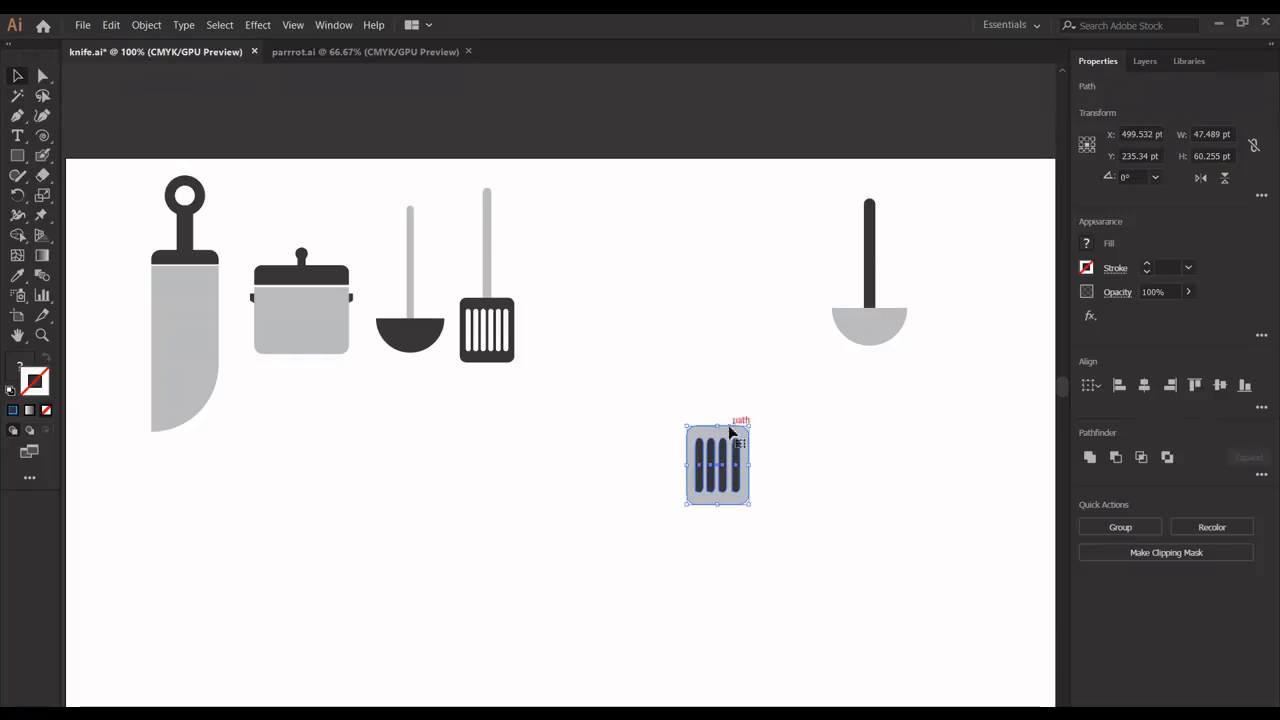
{"action": "left_click", "coordinate": [791, 478]}
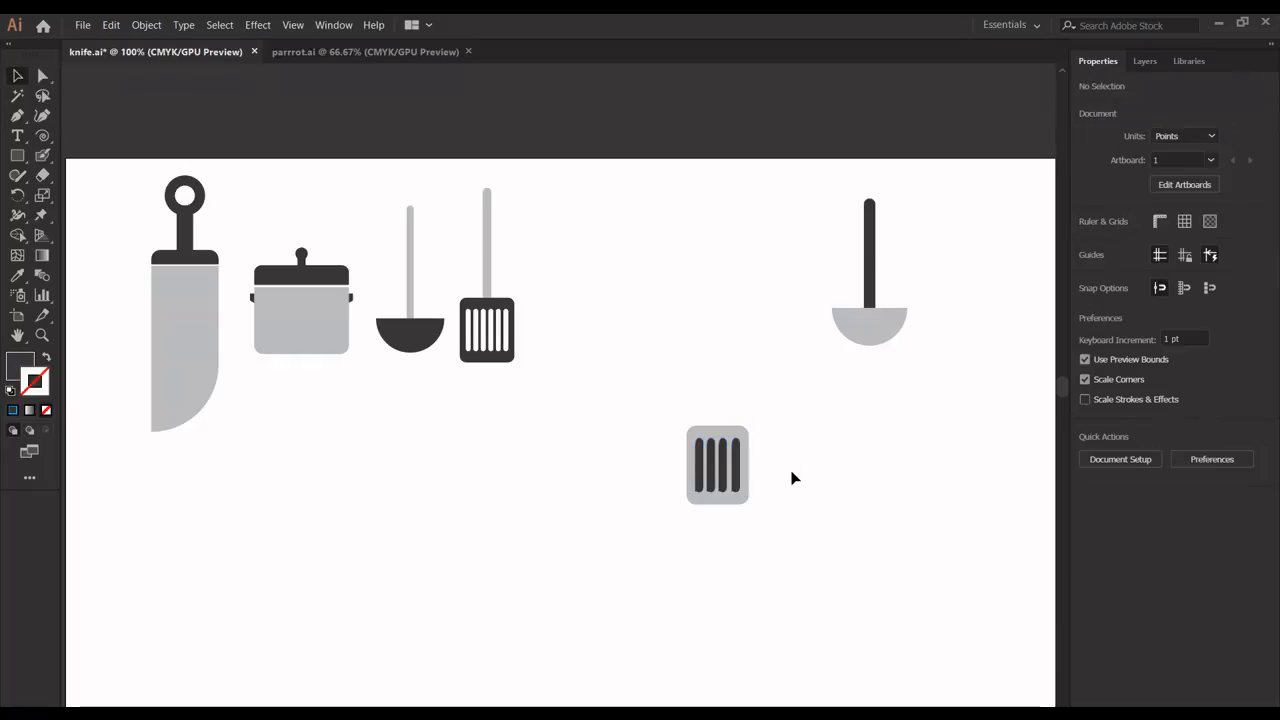
Step: Group the four dark slots on the spatula head into one object
{"action": "left_click", "coordinate": [736, 474]}
{"action": "left_click", "coordinate": [722, 476], "text": "shift"}
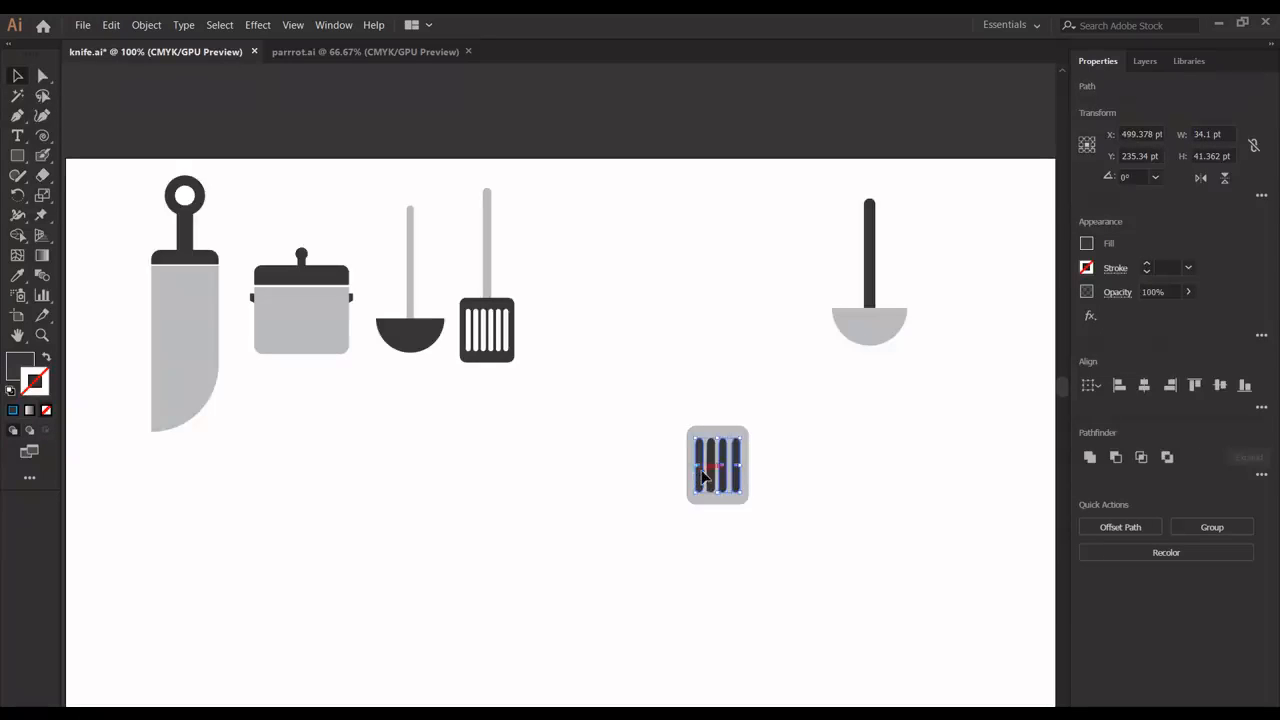
{"action": "double_click", "coordinate": [703, 477]}
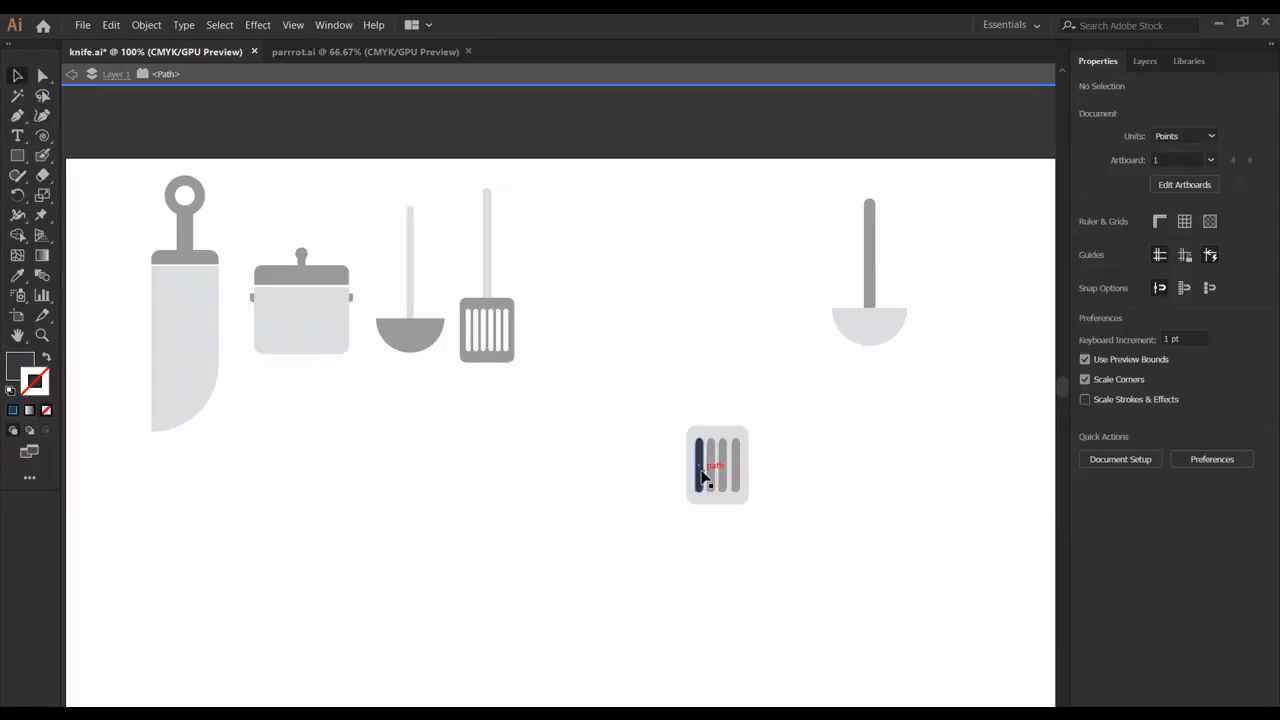
{"action": "left_click", "coordinate": [703, 477]}
{"action": "double_click", "coordinate": [700, 371]}
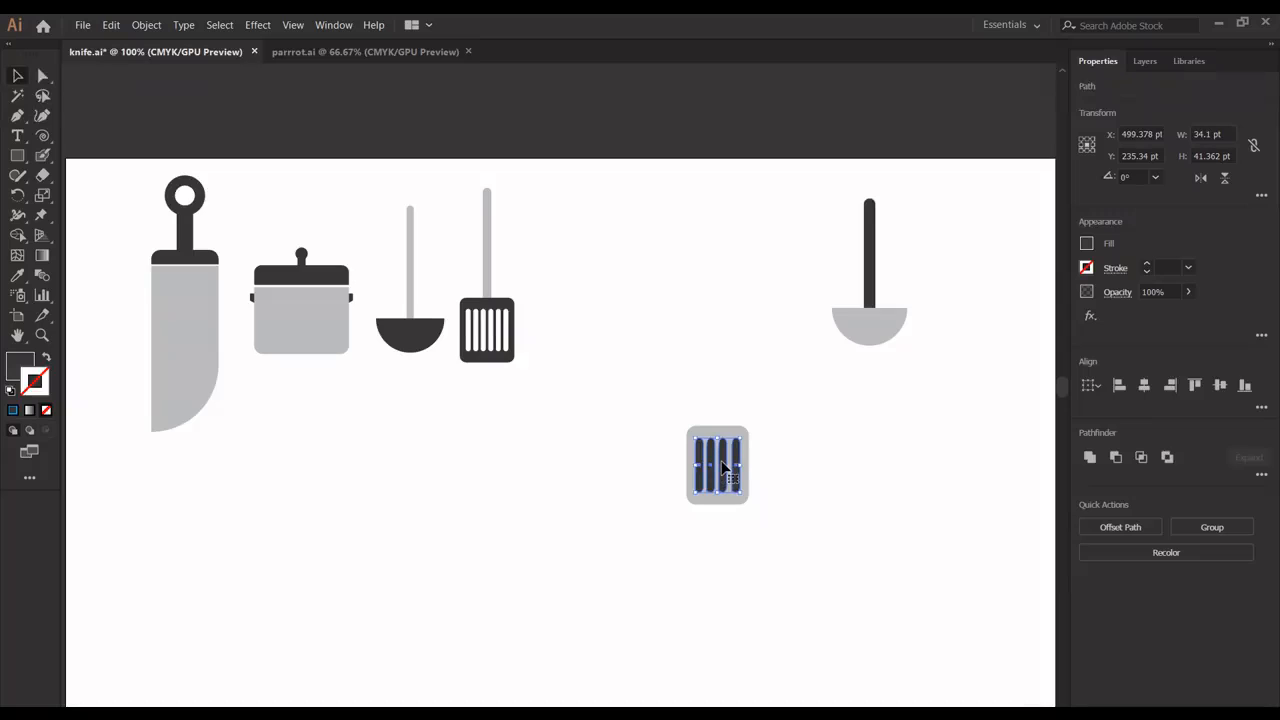
{"action": "left_click", "coordinate": [725, 465]}
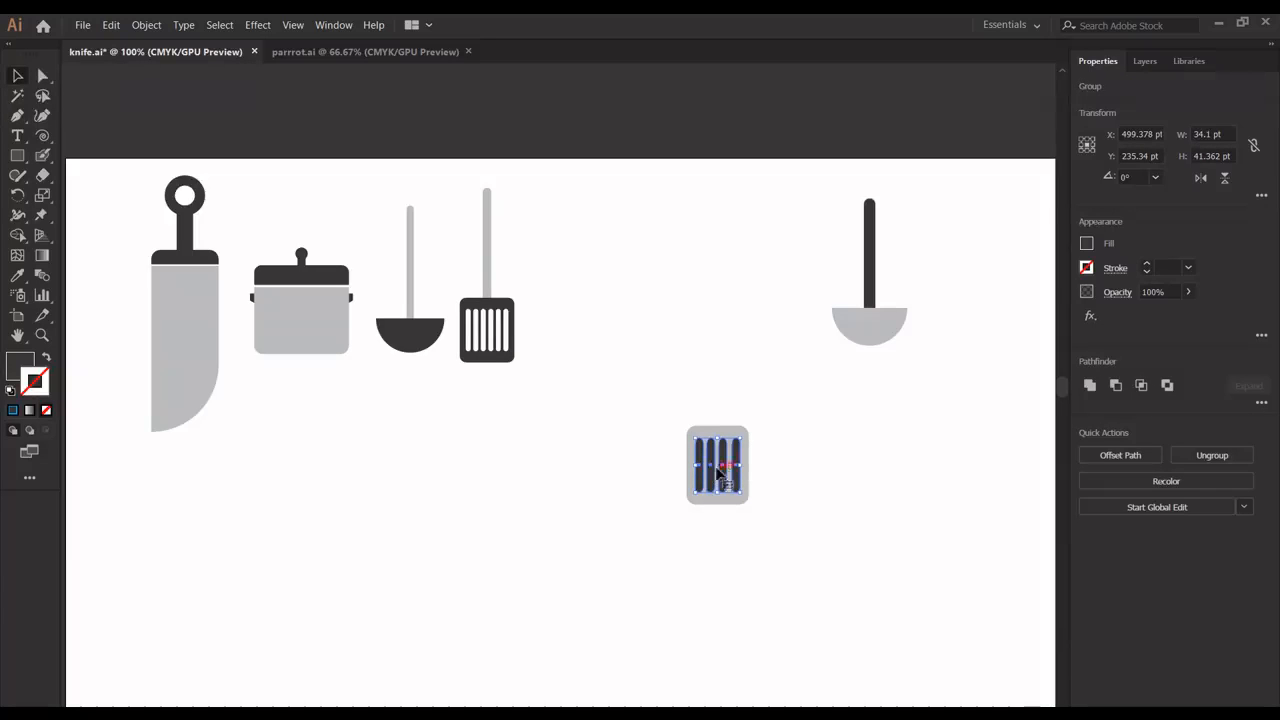
Step: Cut the grouped slots out of the light grey spatula head with Minus Front
{"action": "left_click_drag", "start_coordinate": [680, 407], "coordinate": [777, 546]}
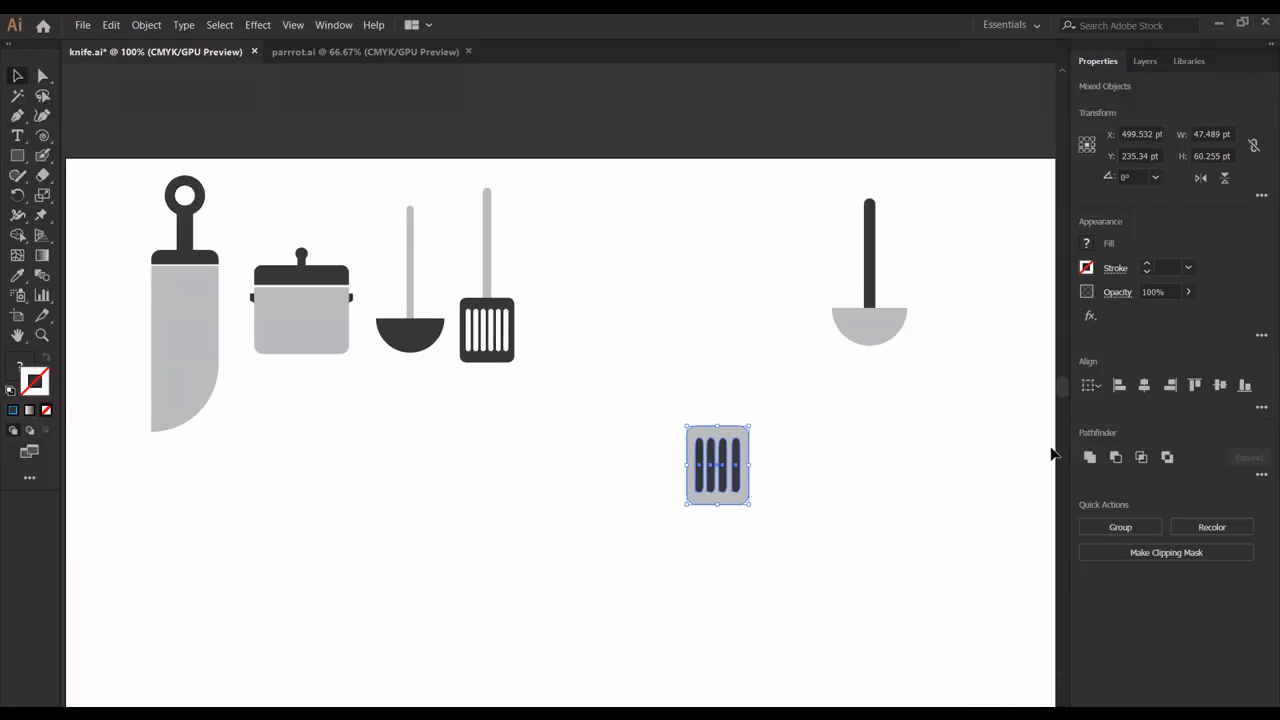
{"action": "left_click", "coordinate": [1115, 459]}
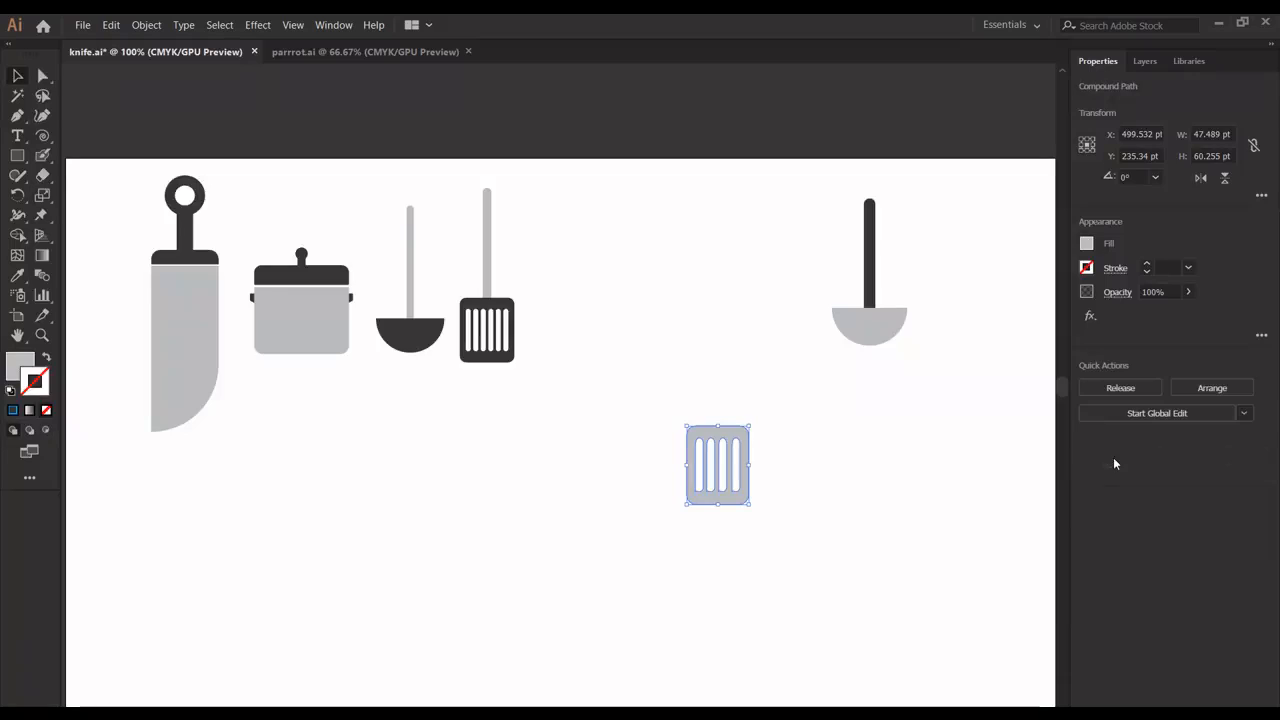
{"action": "left_click", "coordinate": [908, 464]}
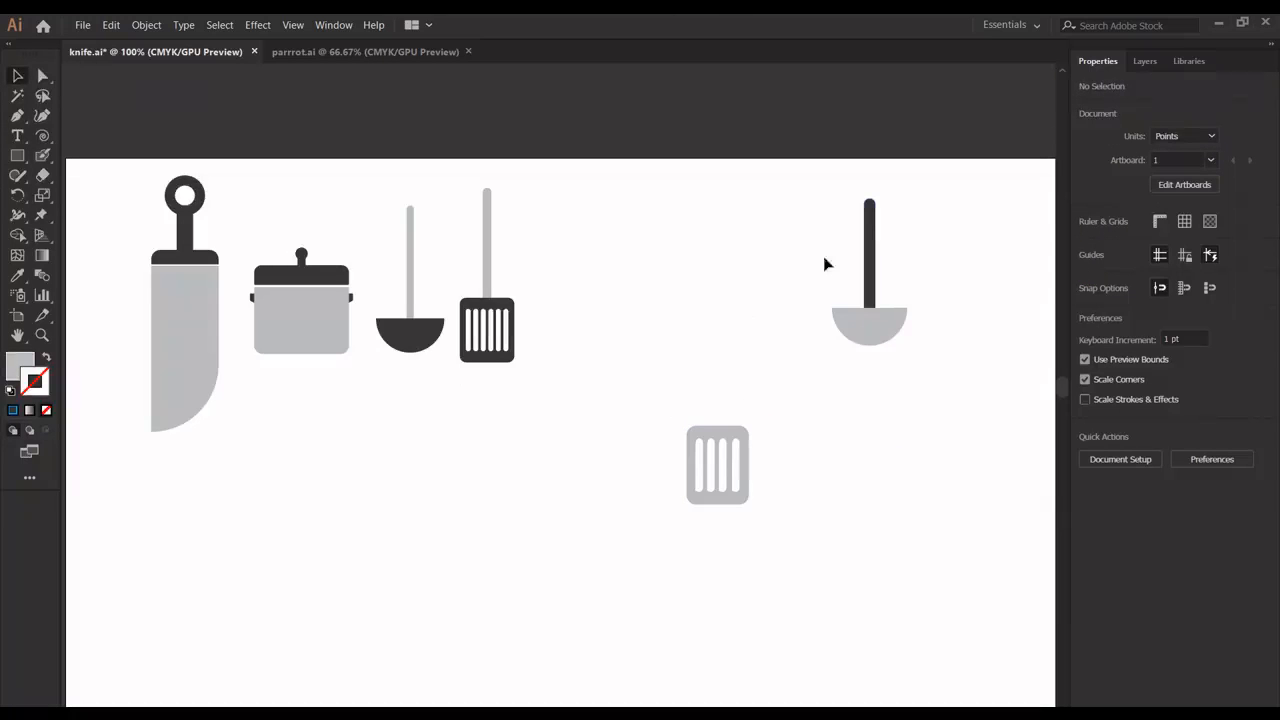
Step: Place a copy of the ladle's dark handle over the upper edge of the spatula head and align both at their horizontal centres
{"action": "left_click", "coordinate": [870, 255]}
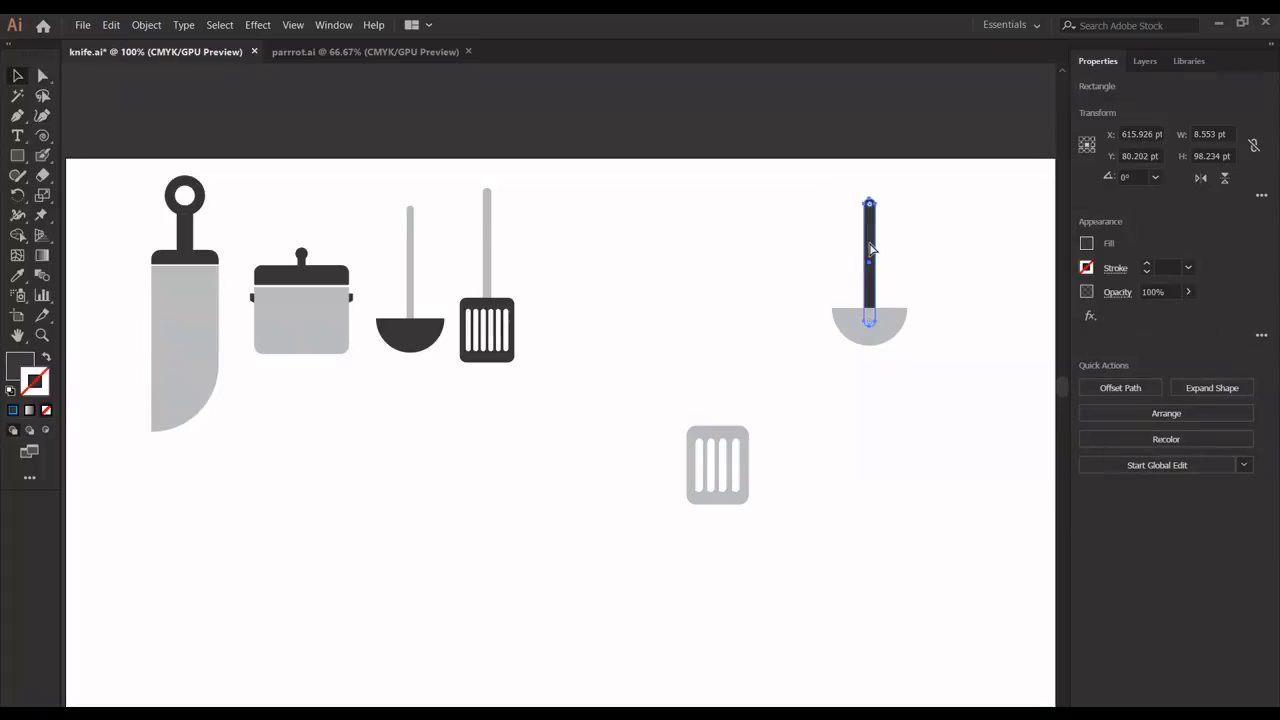
{"action": "left_click_drag", "start_coordinate": [870, 247], "coordinate": [714, 362]}
{"action": "left_click_drag", "start_coordinate": [724, 375], "coordinate": [716, 374]}
{"action": "left_click", "coordinate": [775, 537]}
{"action": "left_click_drag", "start_coordinate": [775, 537], "coordinate": [686, 410]}
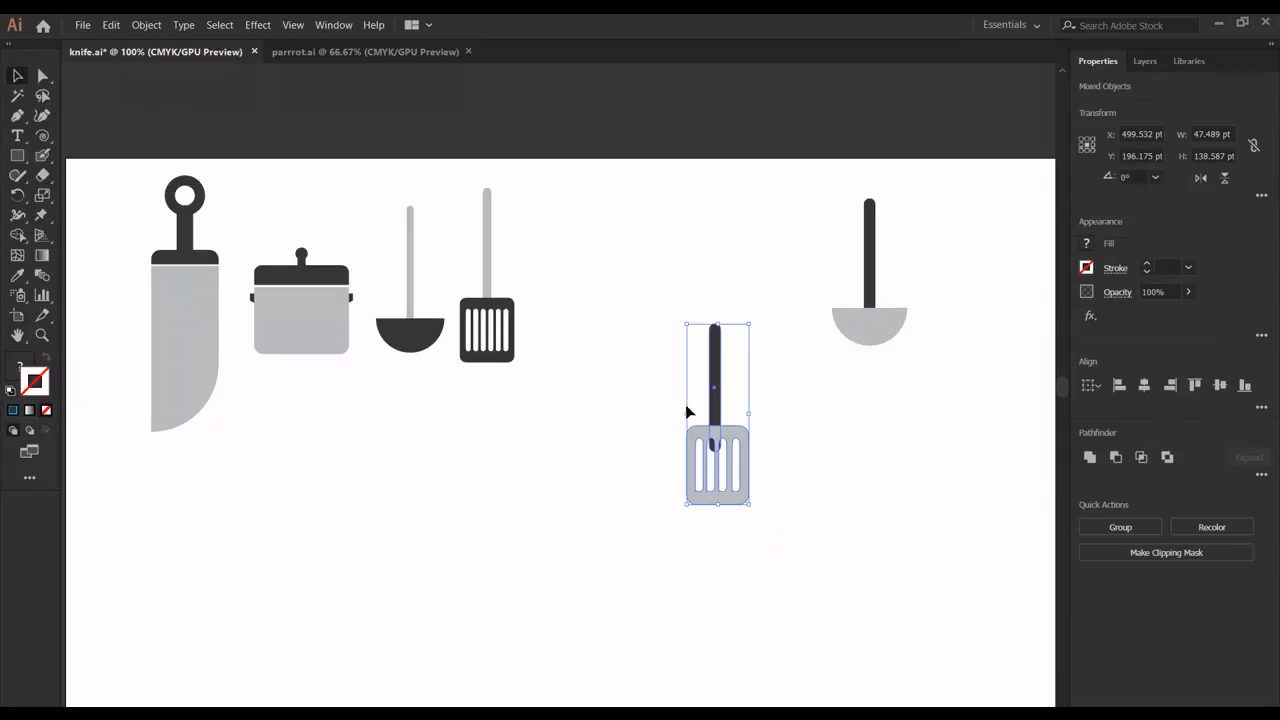
{"action": "left_click", "coordinate": [1144, 387]}
{"action": "left_click", "coordinate": [860, 463]}
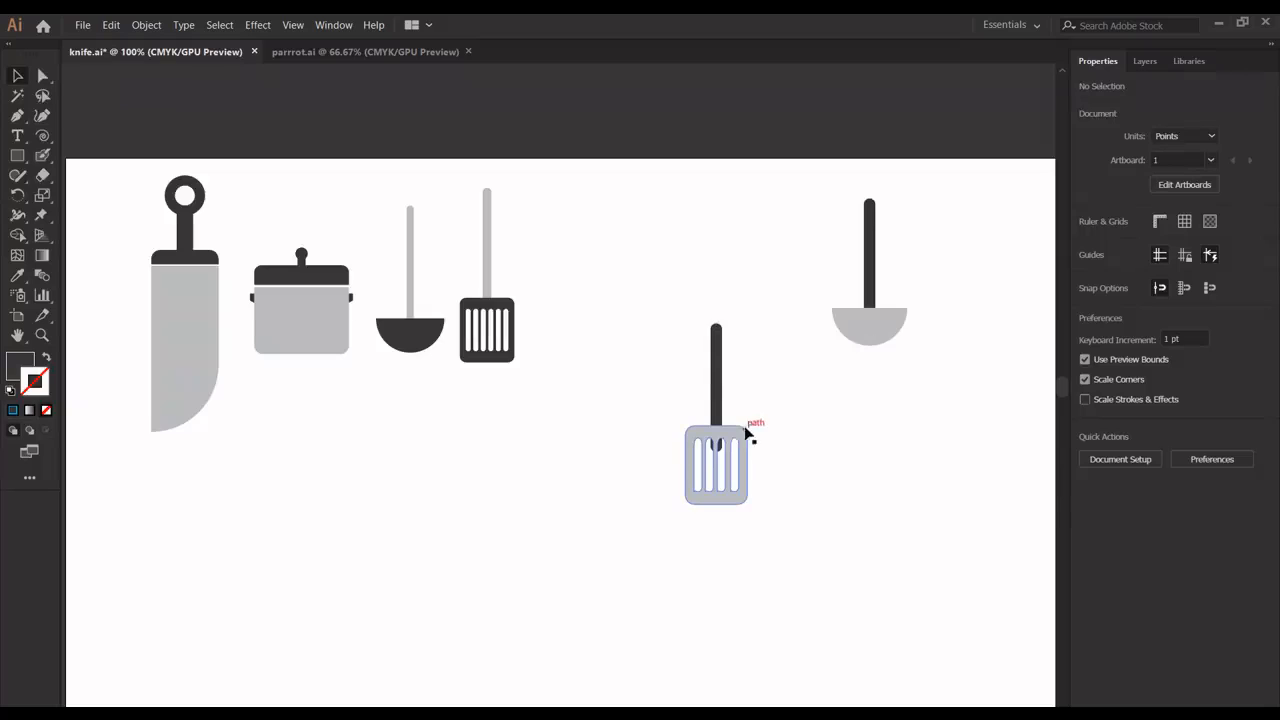
Step: Nudge the spatula's handle up about 9 pt so its lower end sits behind the head's solid upper part
{"action": "left_click", "coordinate": [720, 410]}
{"action": "key", "text": "Up"}
{"action": "key", "text": "Up"}
{"action": "key", "text": "Up"}
{"action": "key", "text": "Up"}
{"action": "key", "text": "Up"}
{"action": "key", "text": "Up"}
{"action": "key", "text": "Up"}
{"action": "key", "text": "Up"}
{"action": "key", "text": "Up"}
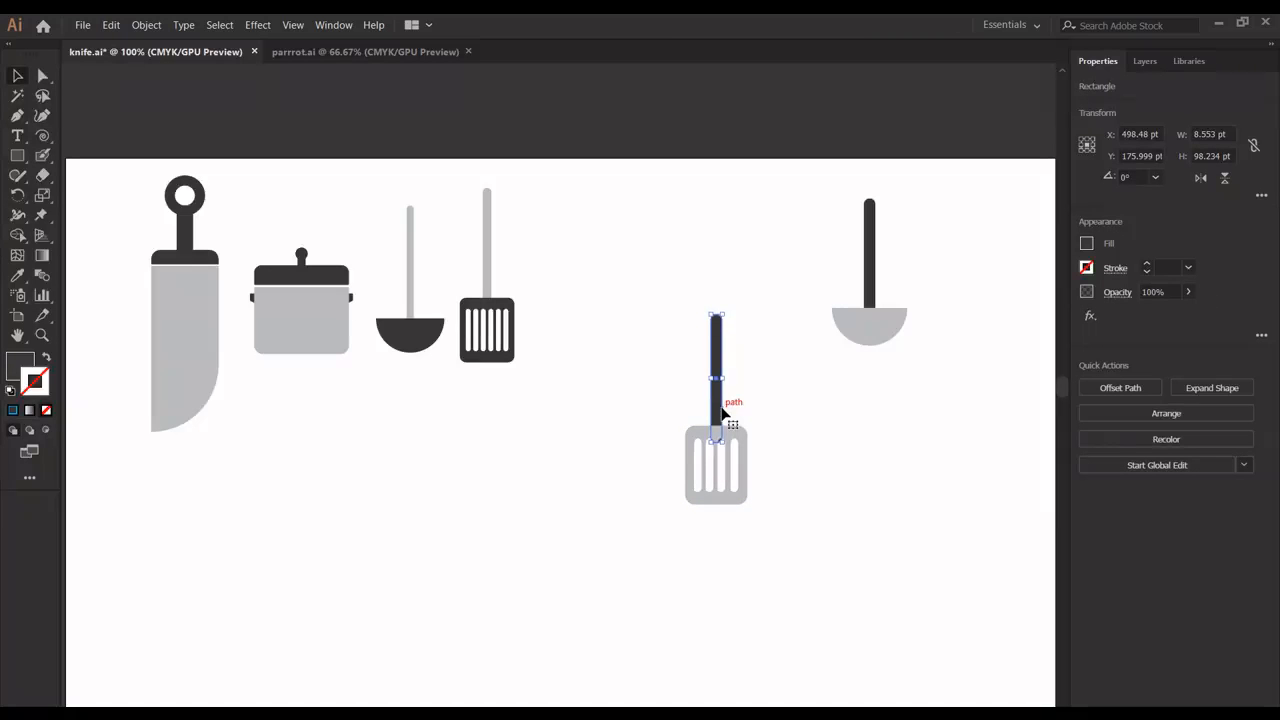
{"action": "left_click", "coordinate": [814, 457]}
Step: Move the complete light-headed spatula up beside the light grey ladle, on its left
{"action": "left_click_drag", "start_coordinate": [774, 557], "coordinate": [686, 371]}
{"action": "left_click_drag", "start_coordinate": [726, 410], "coordinate": [794, 271]}
{"action": "left_click", "coordinate": [864, 511]}
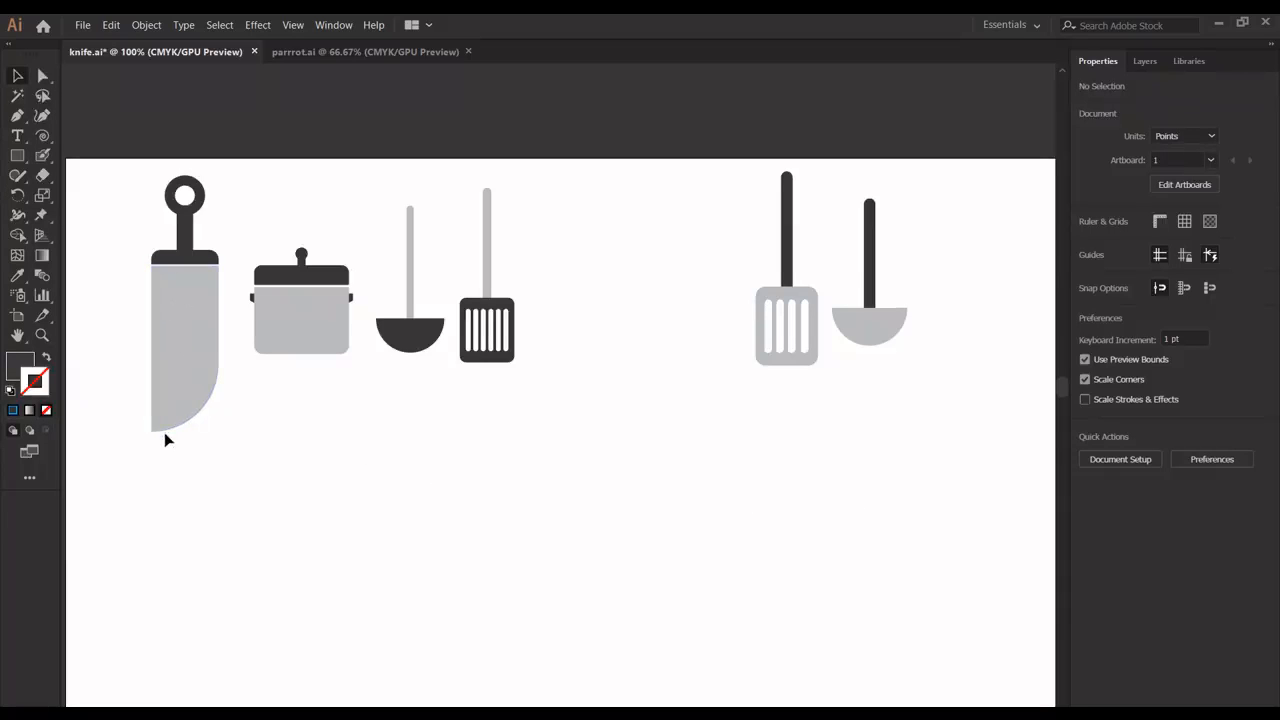
Step: Draw a dark grey rectangle about 42 × 12 pt in the empty area below the utensils and round its two upper corners
{"action": "left_click", "coordinate": [17, 157]}
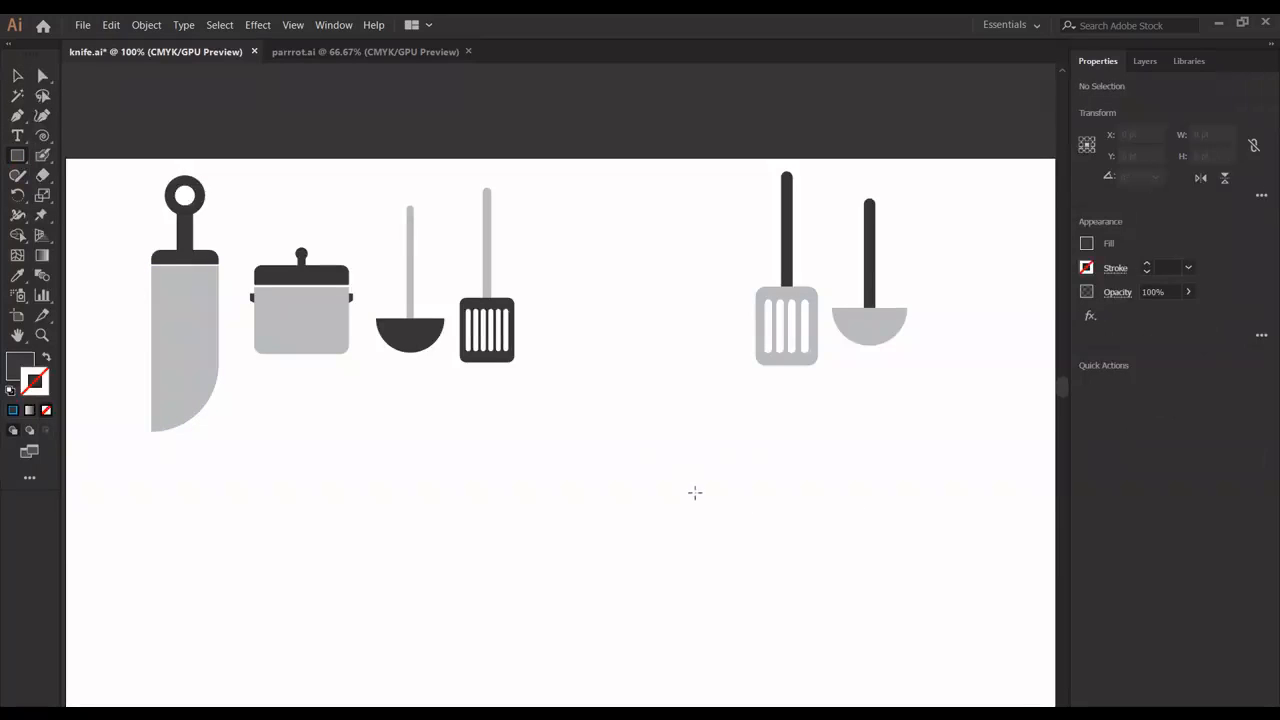
{"action": "left_click_drag", "start_coordinate": [630, 449], "coordinate": [686, 466]}
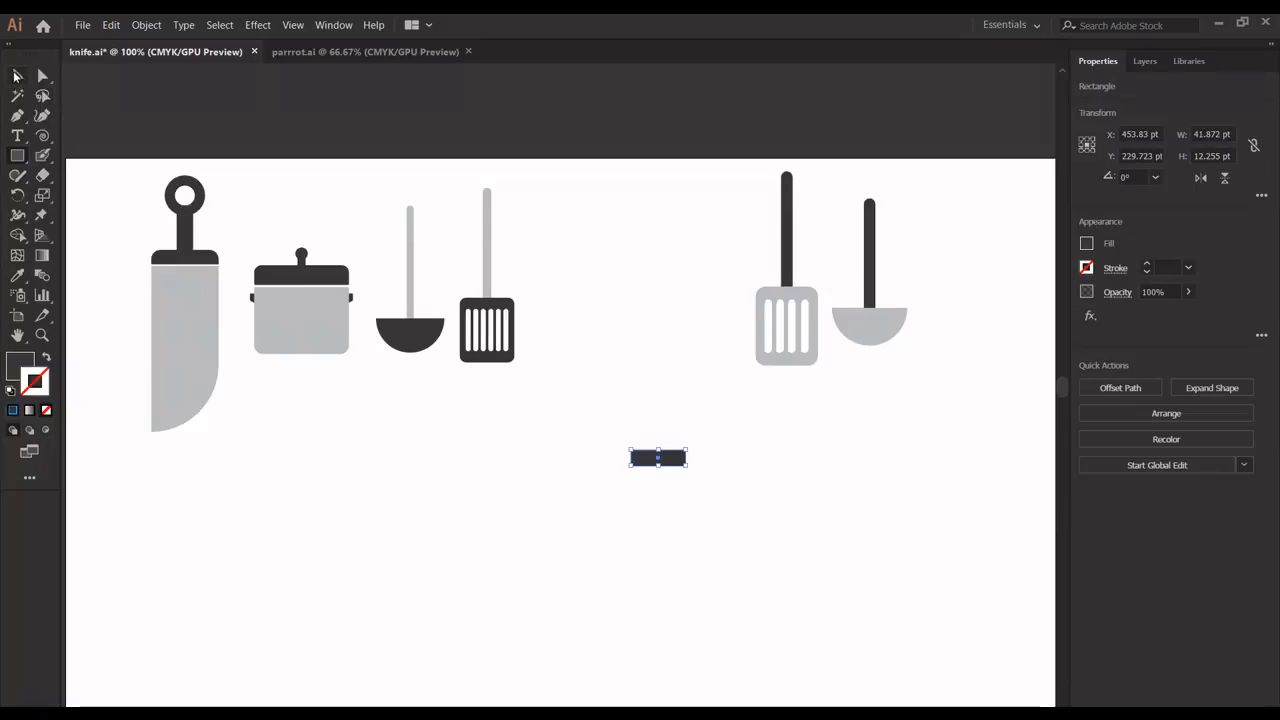
{"action": "key", "text": "ctrl+equal"}
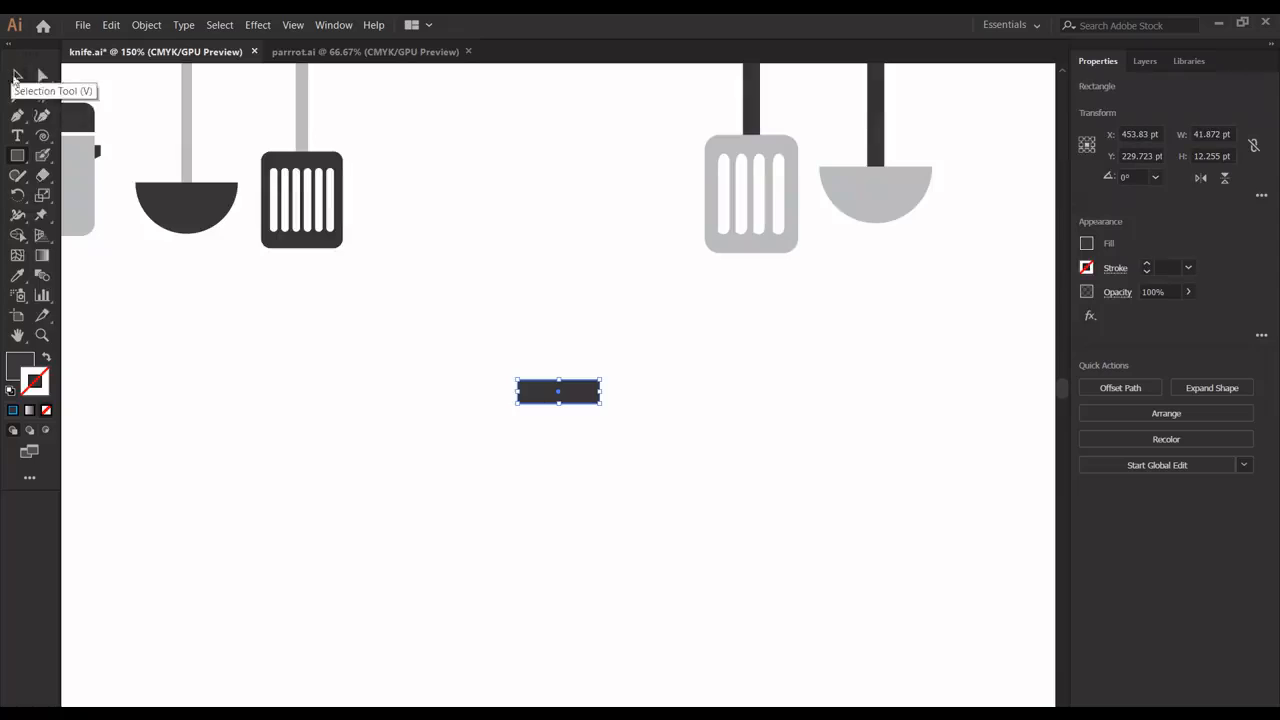
{"action": "left_click", "coordinate": [43, 78]}
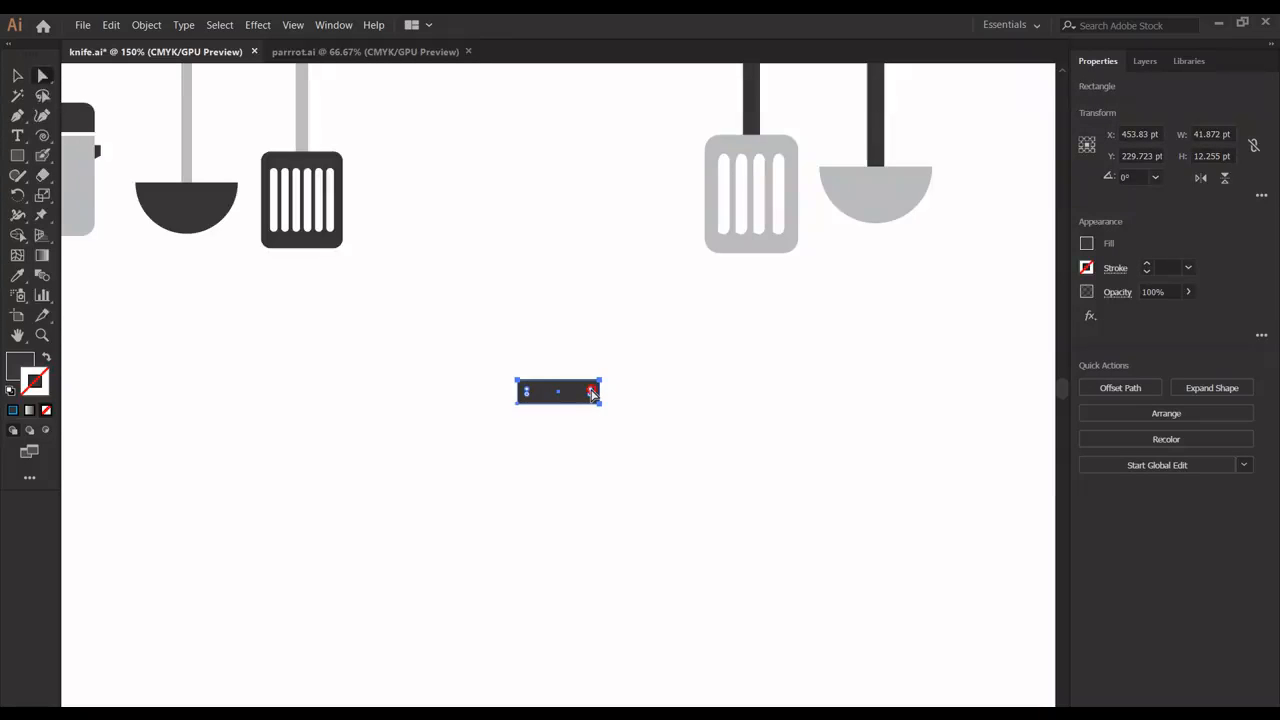
{"action": "left_click_drag", "start_coordinate": [592, 393], "coordinate": [592, 396]}
Step: Move the dark bar with rounded upper corners up to the right of the dark-headed slotted spatula
{"action": "scroll", "coordinate": [313, 284], "scroll_direction": "left", "scroll_amount": 5}
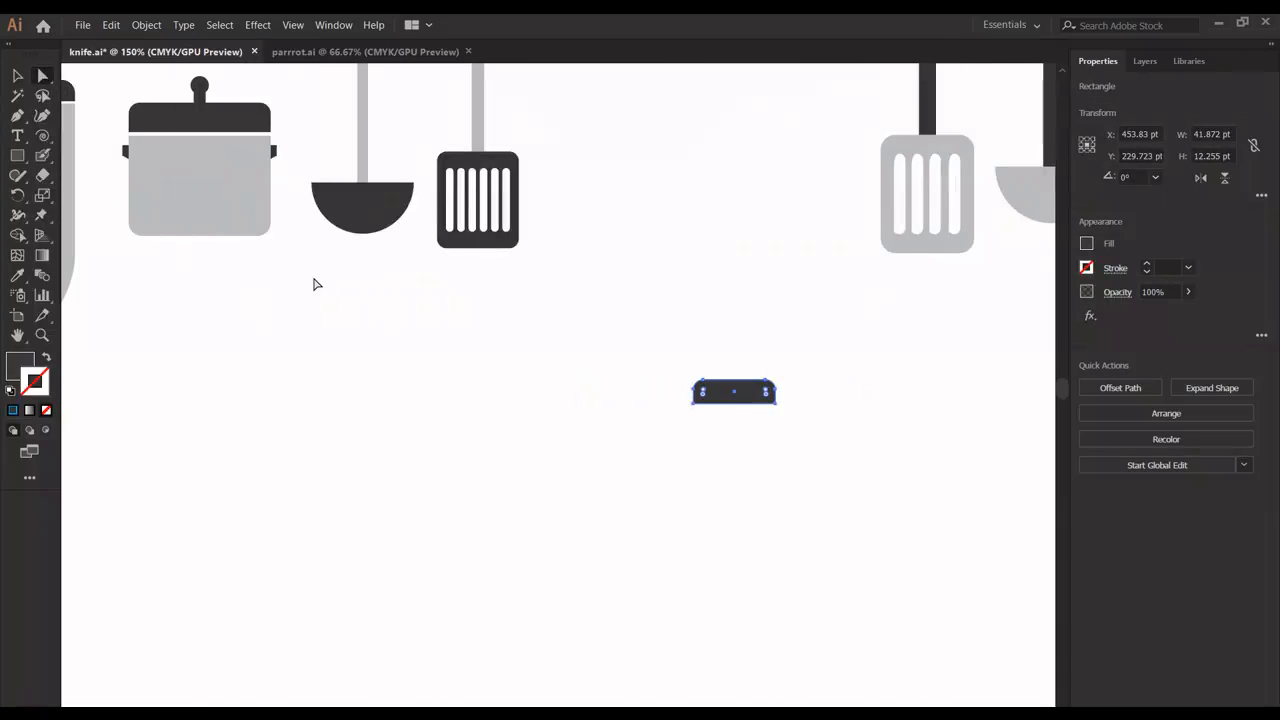
{"action": "scroll", "coordinate": [313, 284], "scroll_direction": "up", "scroll_amount": 1}
{"action": "scroll", "coordinate": [313, 284], "scroll_direction": "left", "scroll_amount": 4}
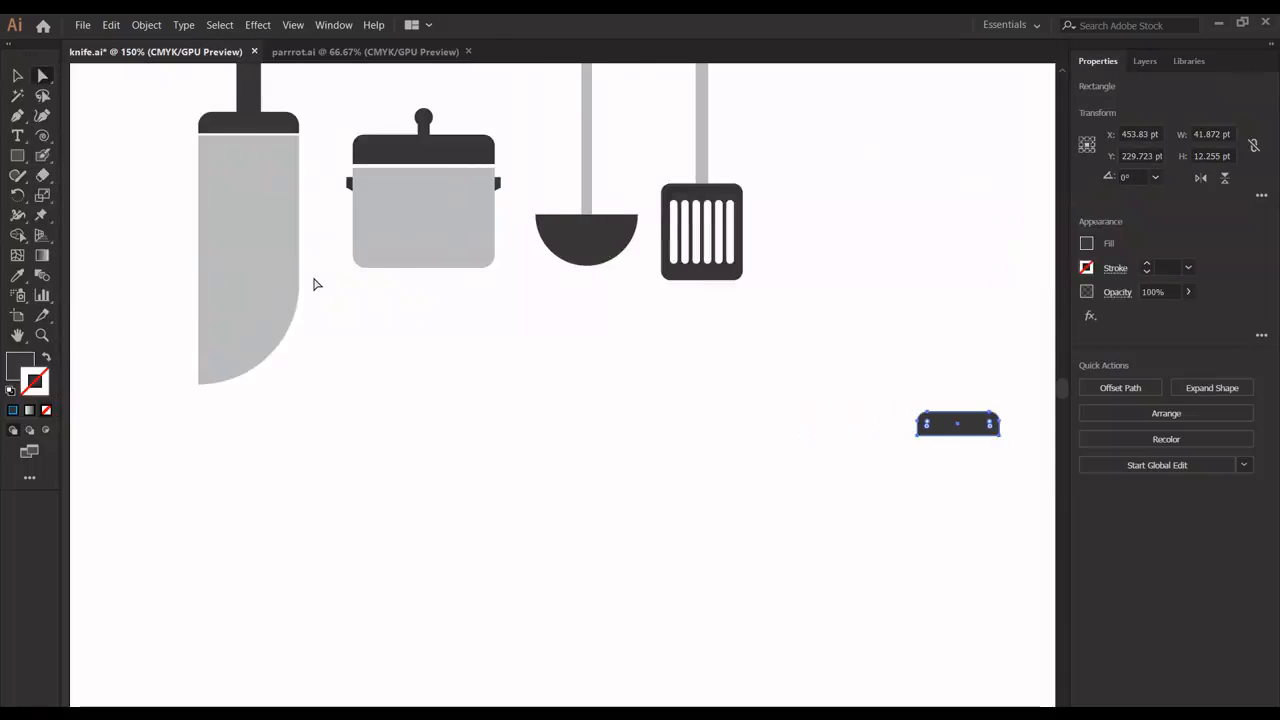
{"action": "scroll", "coordinate": [313, 284], "scroll_direction": "up", "scroll_amount": 4}
{"action": "left_click", "coordinate": [16, 79]}
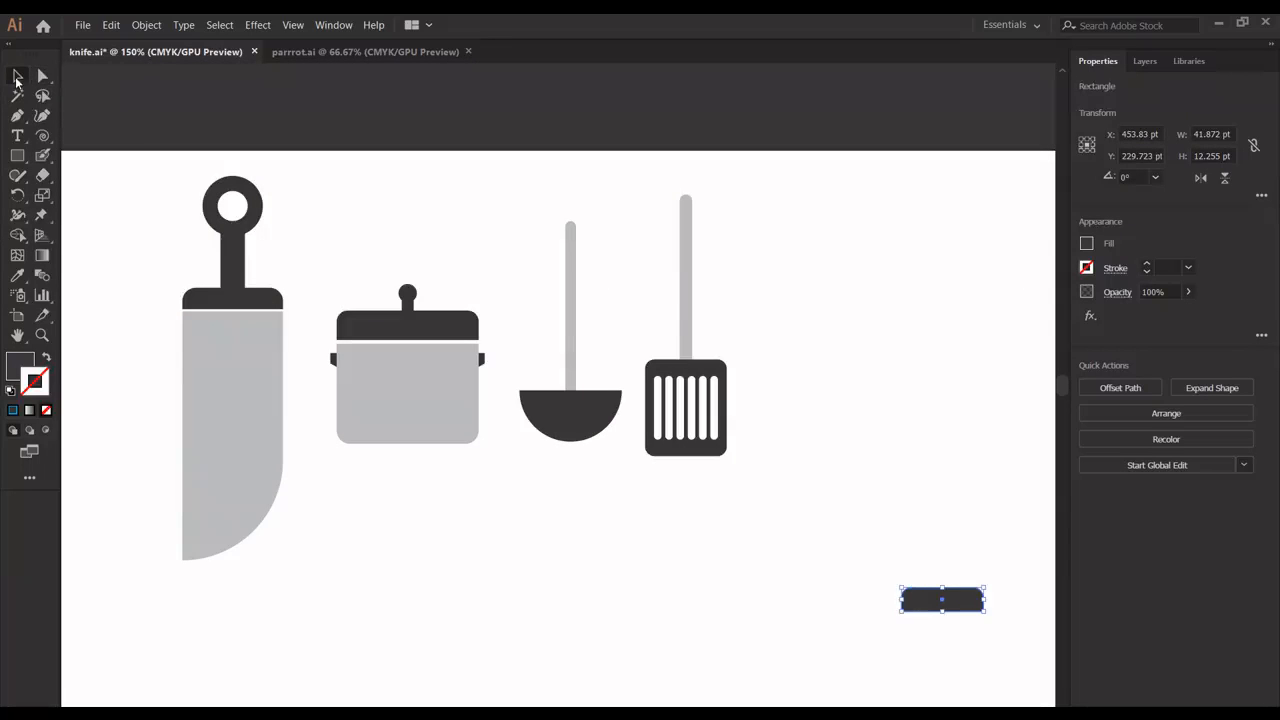
{"action": "left_click_drag", "start_coordinate": [952, 603], "coordinate": [850, 467]}
{"action": "left_click", "coordinate": [897, 540]}
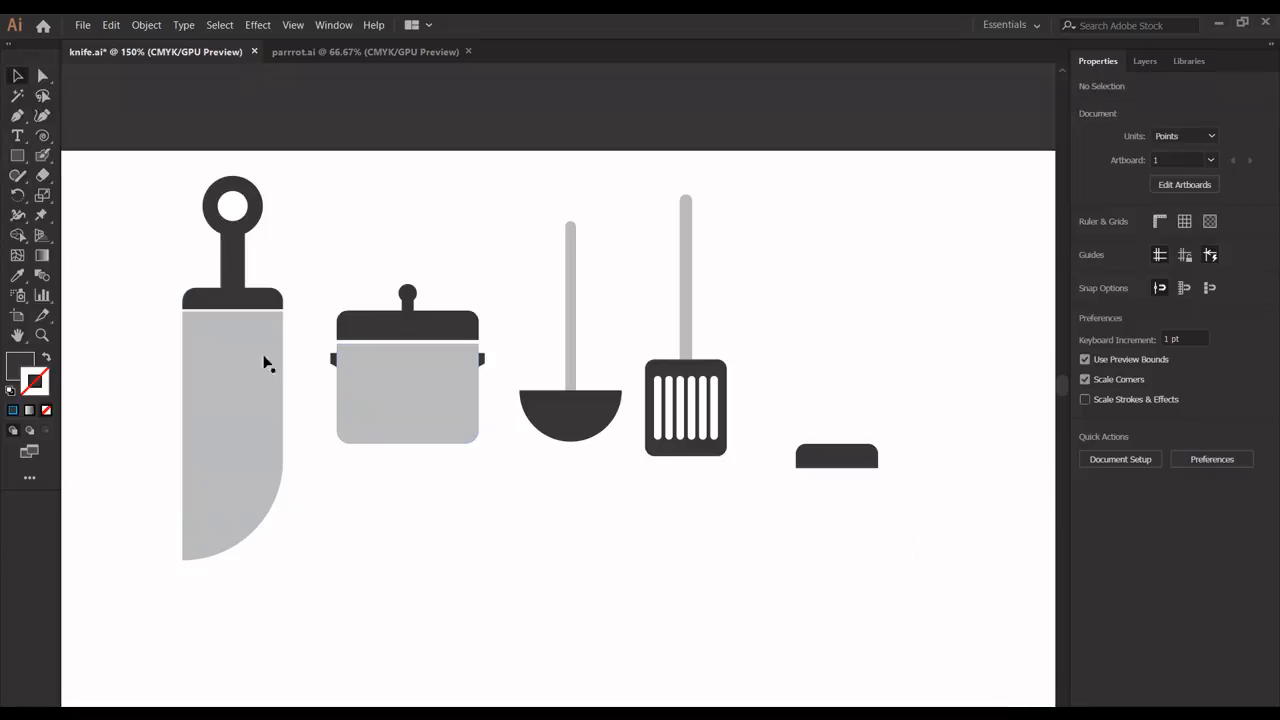
Step: Draw a rectangle about 42 × 77 pt just below the dark bar and fully round its lower right corner into a blade
{"action": "left_click", "coordinate": [19, 158]}
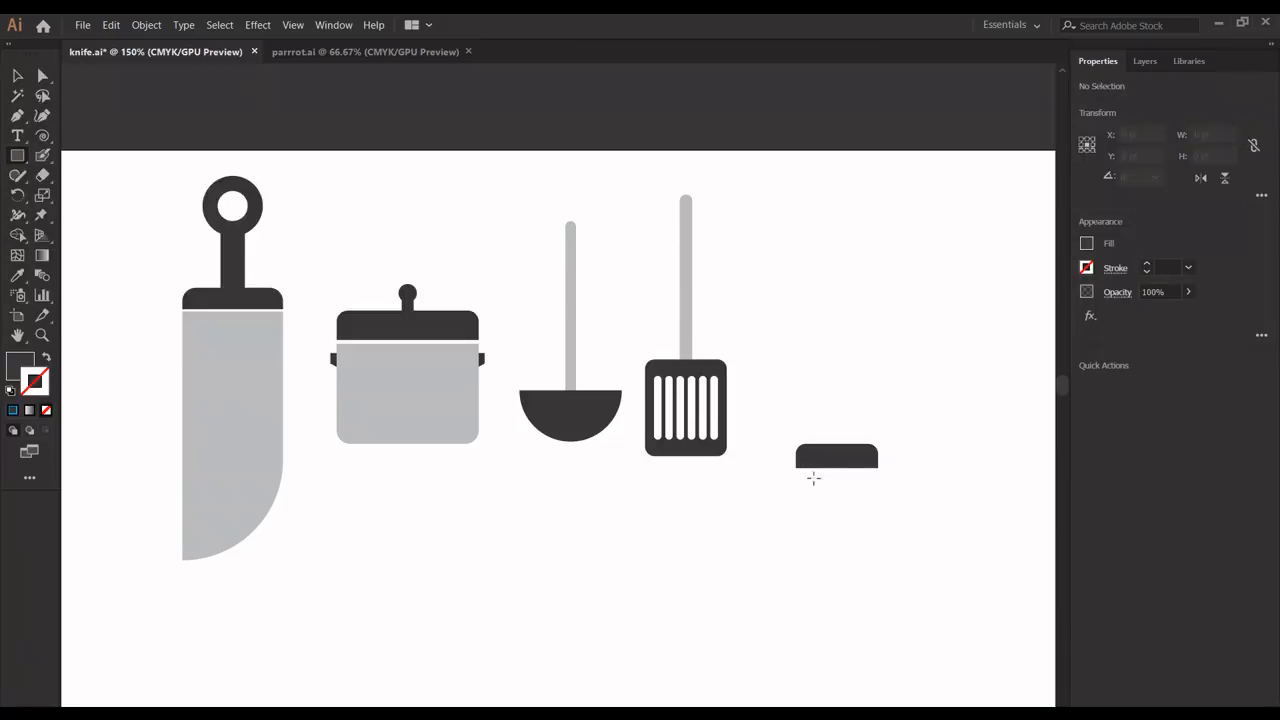
{"action": "left_click_drag", "start_coordinate": [797, 479], "coordinate": [876, 629]}
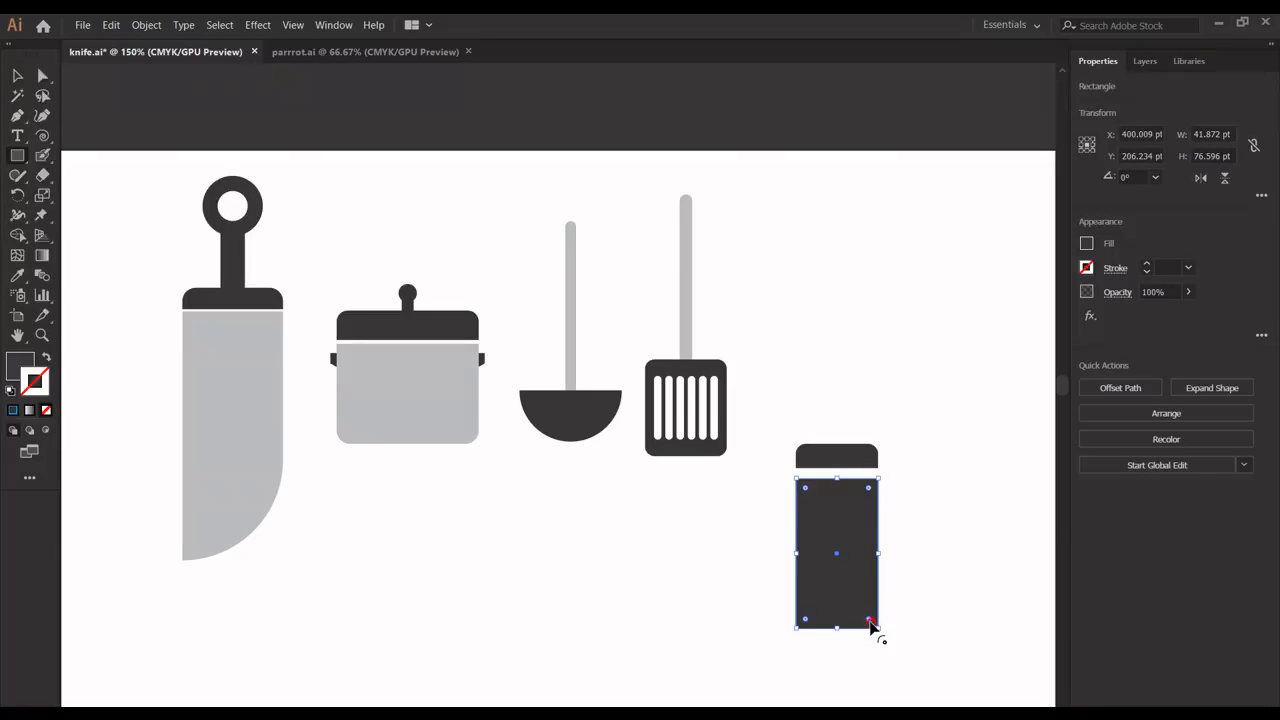
{"action": "left_click_drag", "start_coordinate": [869, 622], "coordinate": [741, 550]}
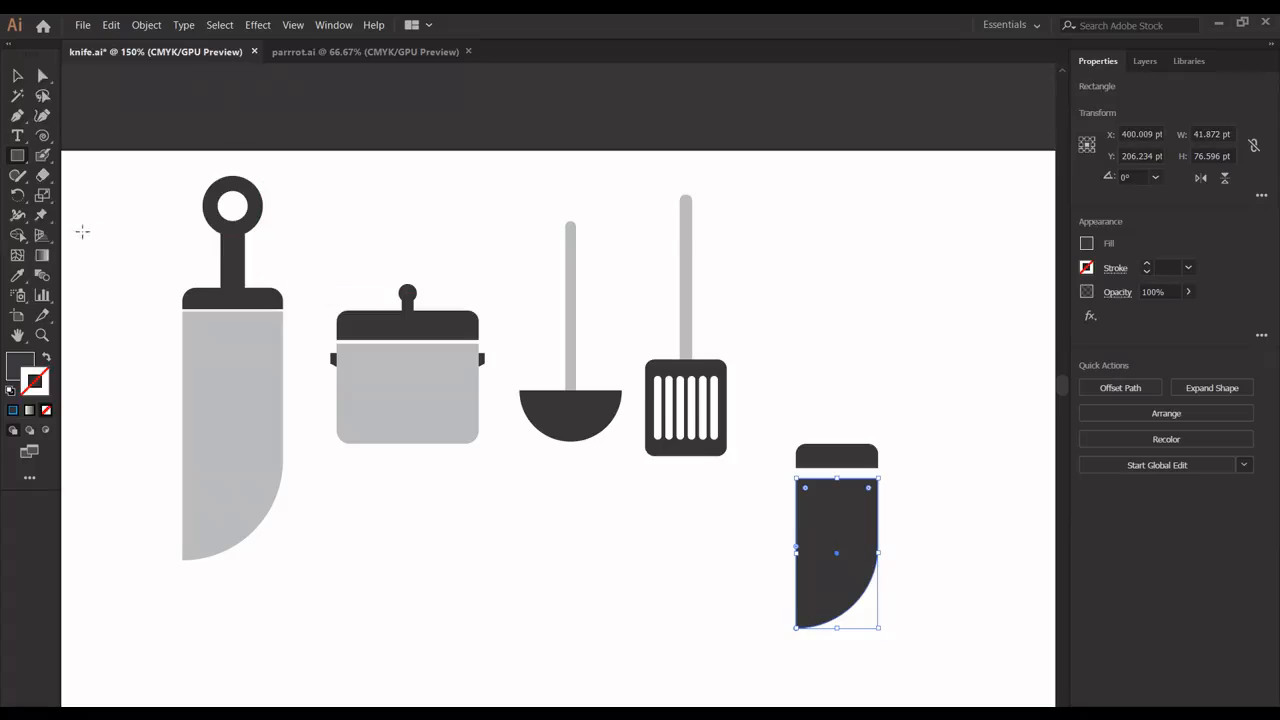
Step: Give the new blade the large knife's light grey fill and nudge it up until only a thin gap separates it from the bar
{"action": "left_click", "coordinate": [18, 276]}
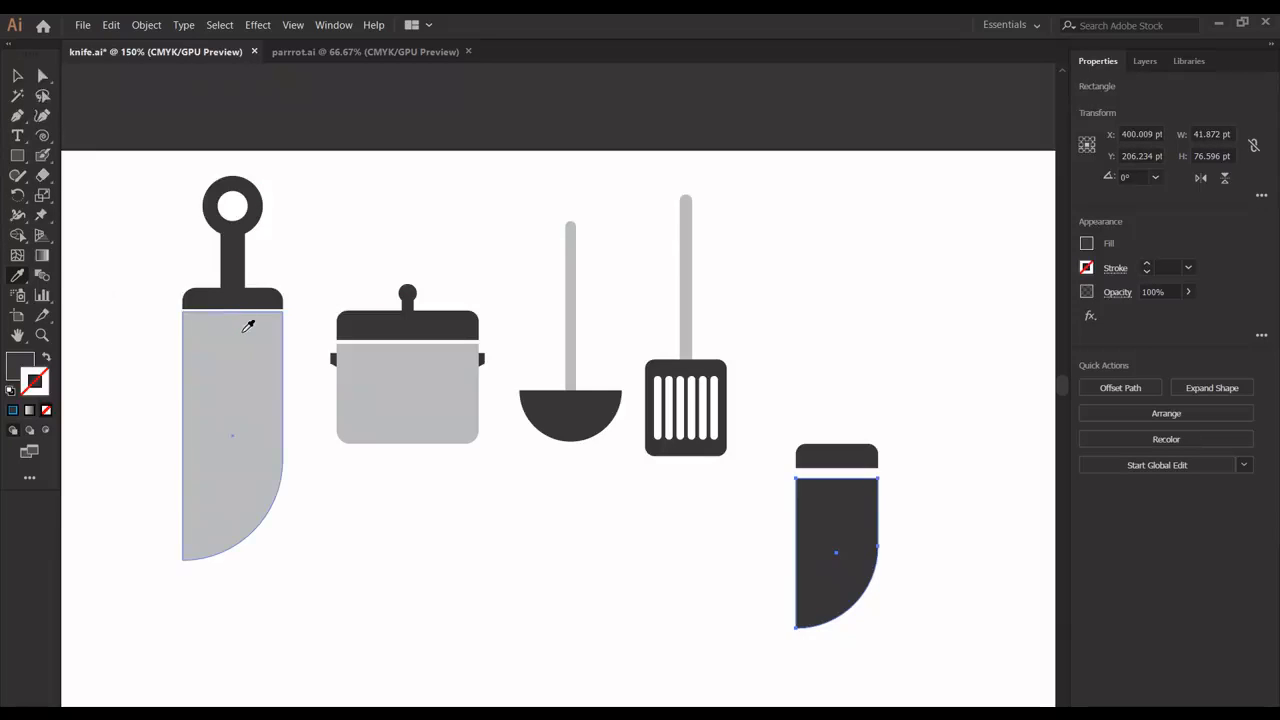
{"action": "left_click", "coordinate": [245, 323]}
{"action": "key", "text": "v"}
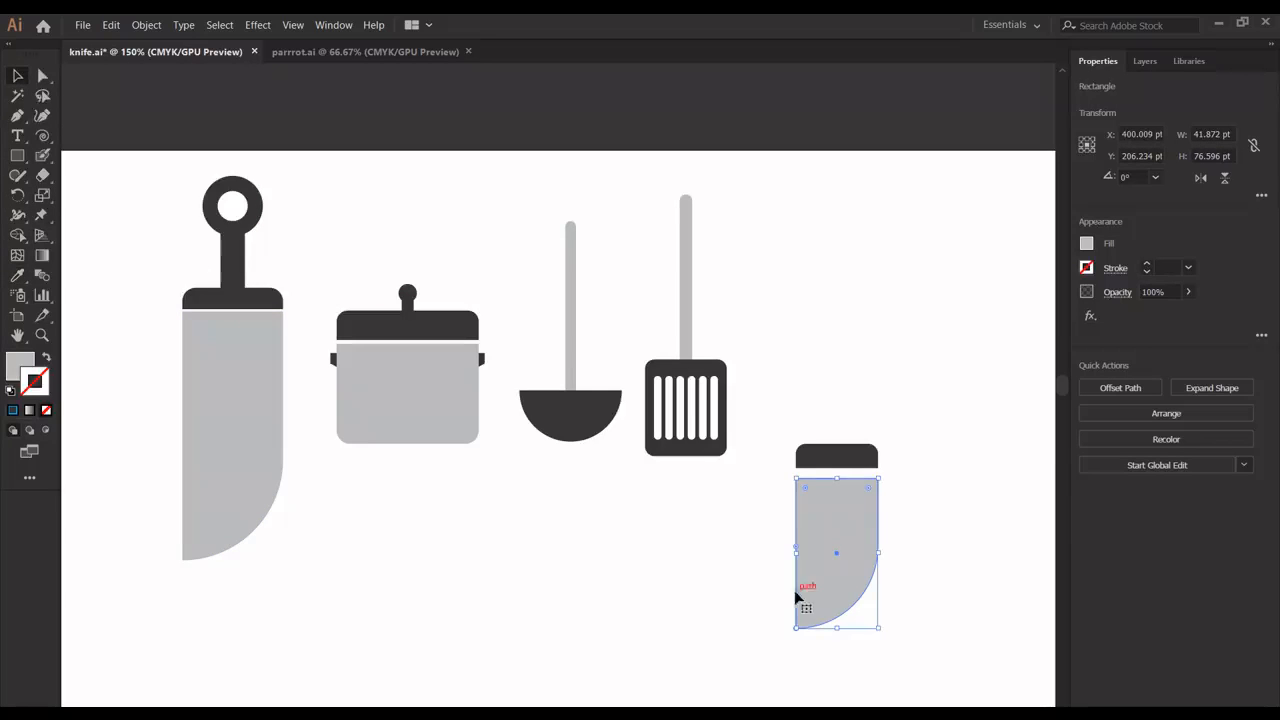
{"action": "key", "text": "Up"}
{"action": "key", "text": "Up"}
{"action": "key", "text": "Up"}
{"action": "key", "text": "Up"}
{"action": "key", "text": "Up"}
{"action": "key", "text": "Up"}
{"action": "key", "text": "Up"}
{"action": "key", "text": "Up"}
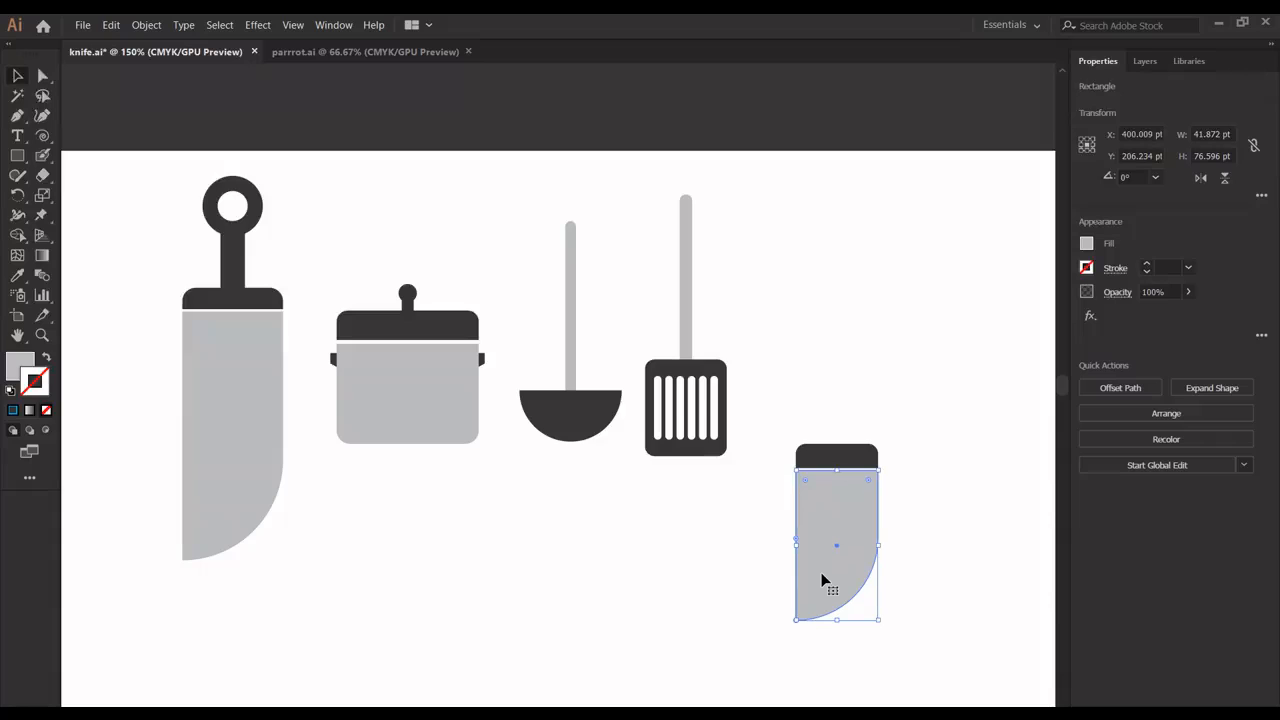
{"action": "left_click", "coordinate": [922, 543]}
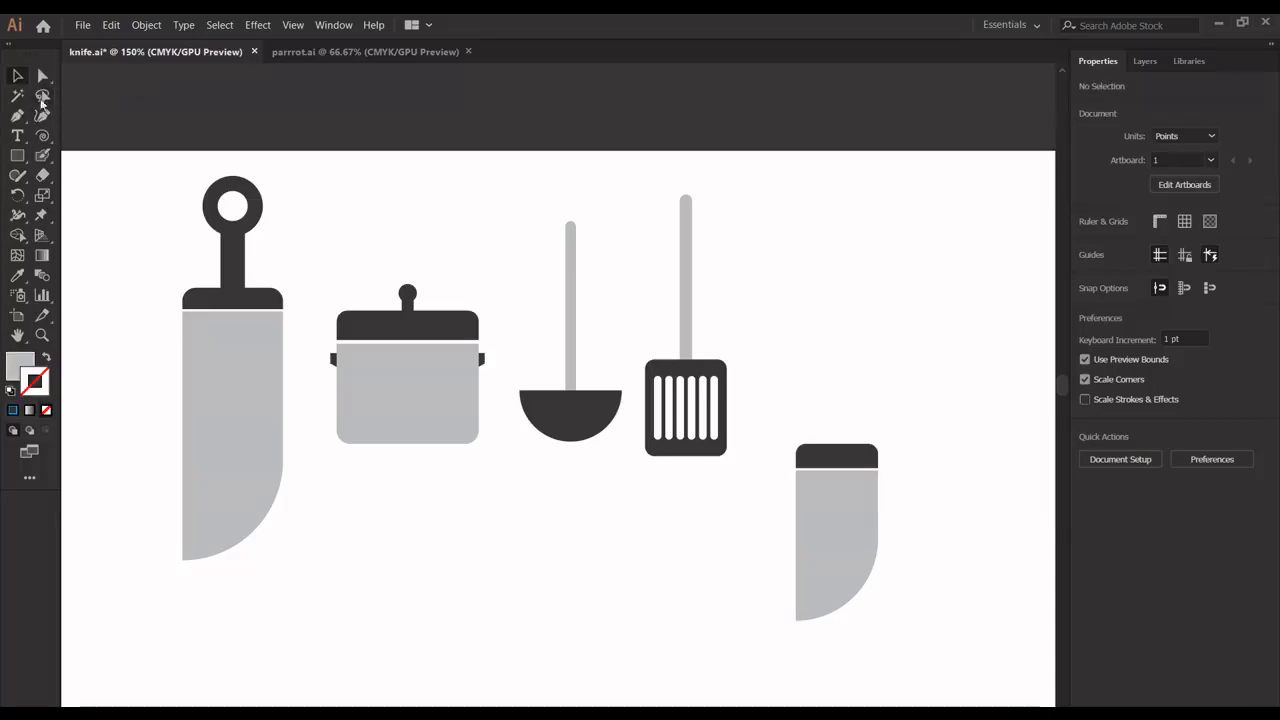
Step: Draw a narrow handle about 7.5 × 21 pt on top of the bar and match its fill to the large knife's dark grey
{"action": "left_click", "coordinate": [17, 155]}
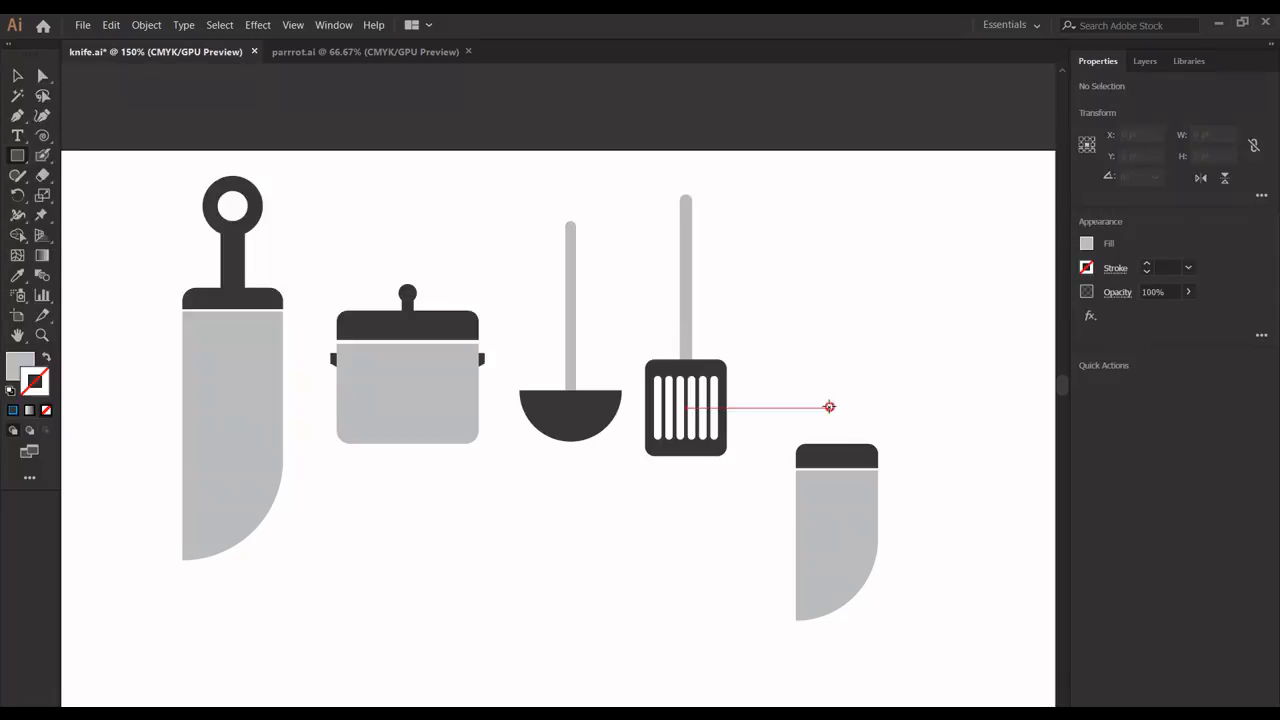
{"action": "left_click_drag", "start_coordinate": [829, 407], "coordinate": [844, 449]}
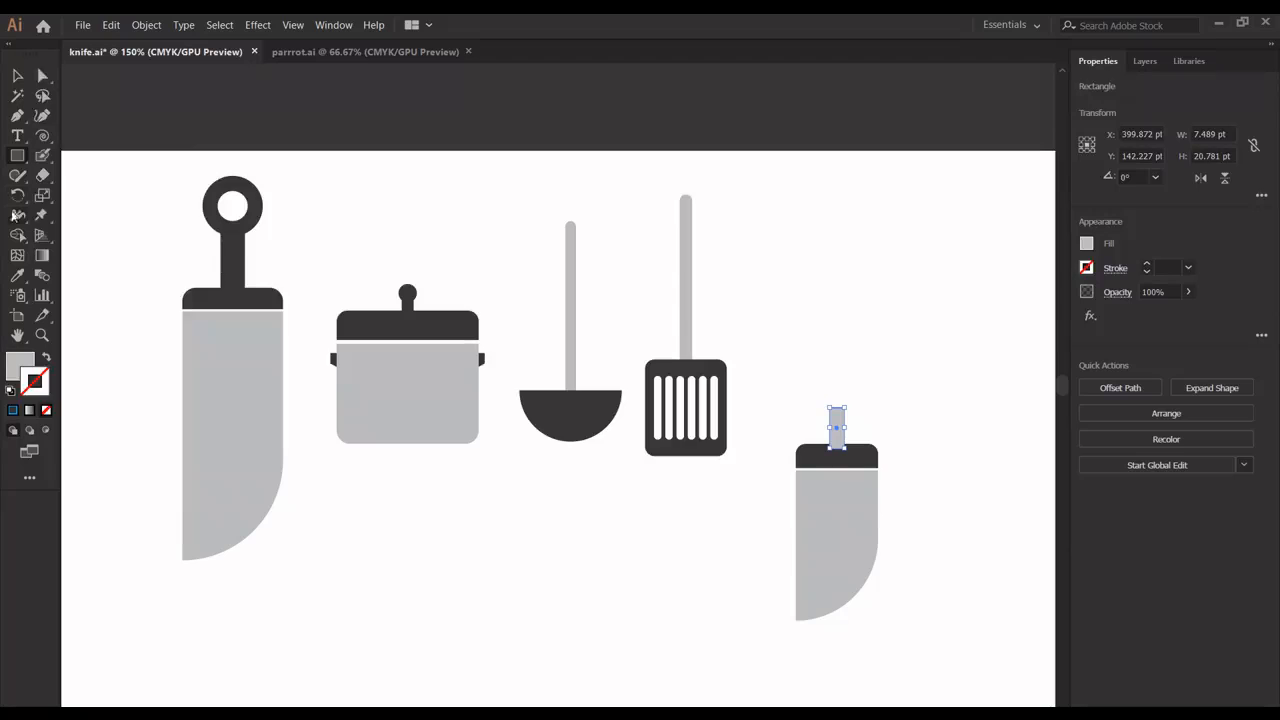
{"action": "left_click", "coordinate": [18, 280]}
{"action": "left_click", "coordinate": [206, 296]}
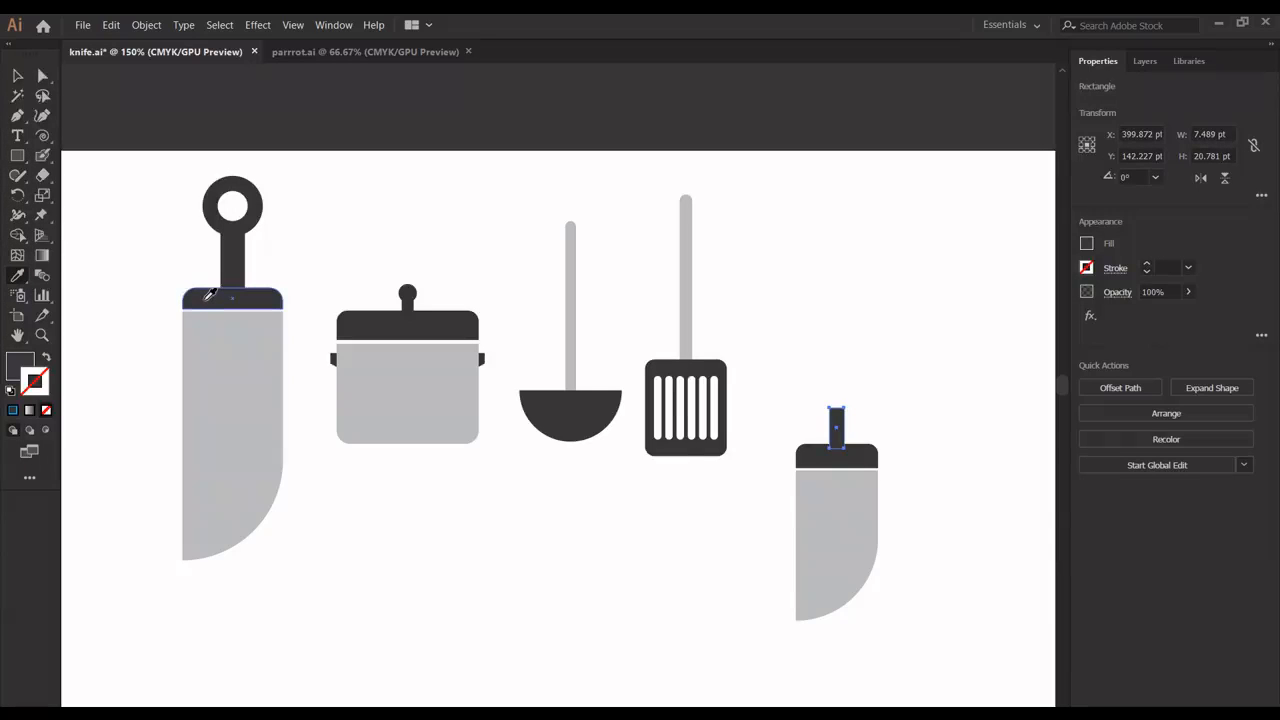
Step: Align the small knife's handle, bar and blade on their horizontal centres
{"action": "left_click", "coordinate": [15, 73]}
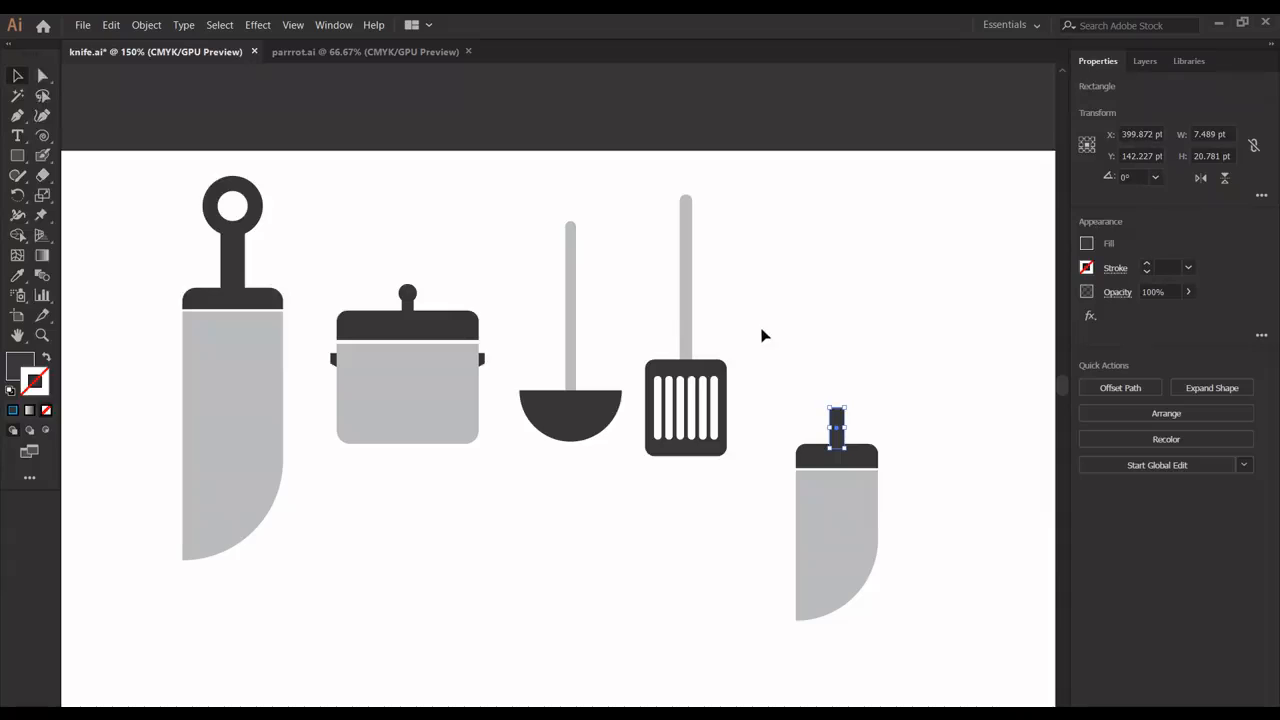
{"action": "left_click_drag", "start_coordinate": [762, 332], "coordinate": [866, 580]}
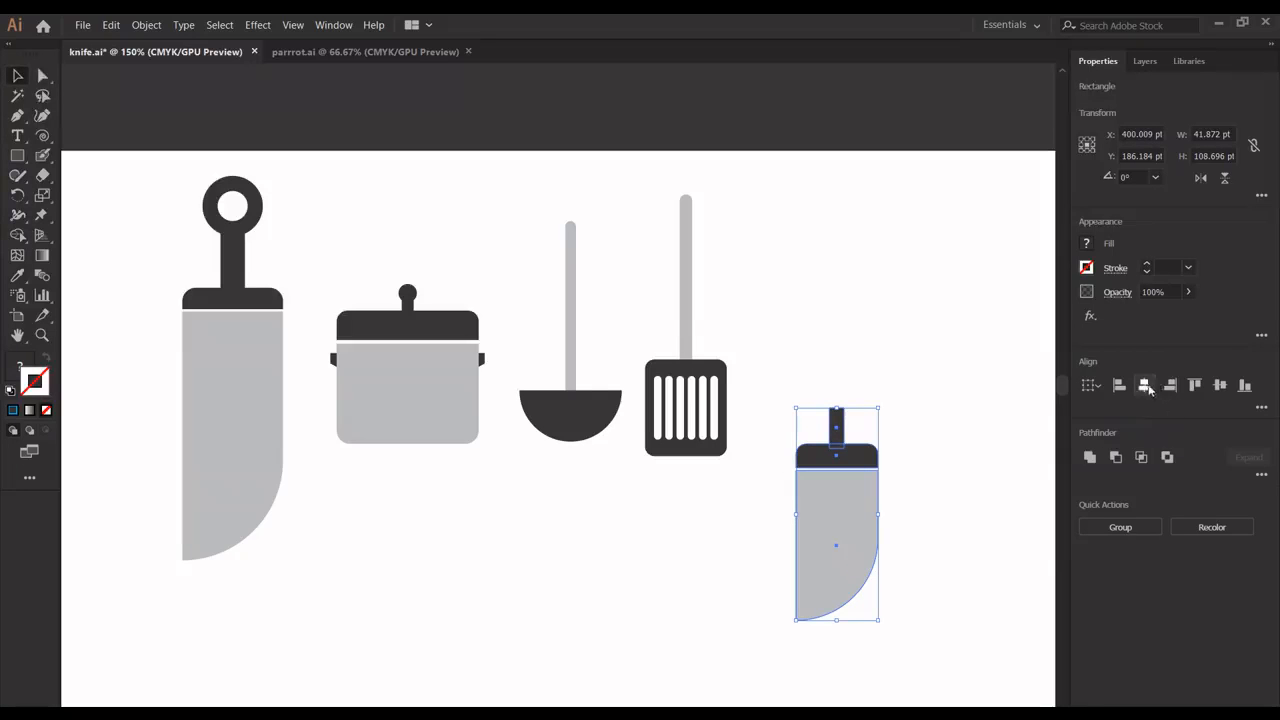
{"action": "left_click", "coordinate": [963, 420]}
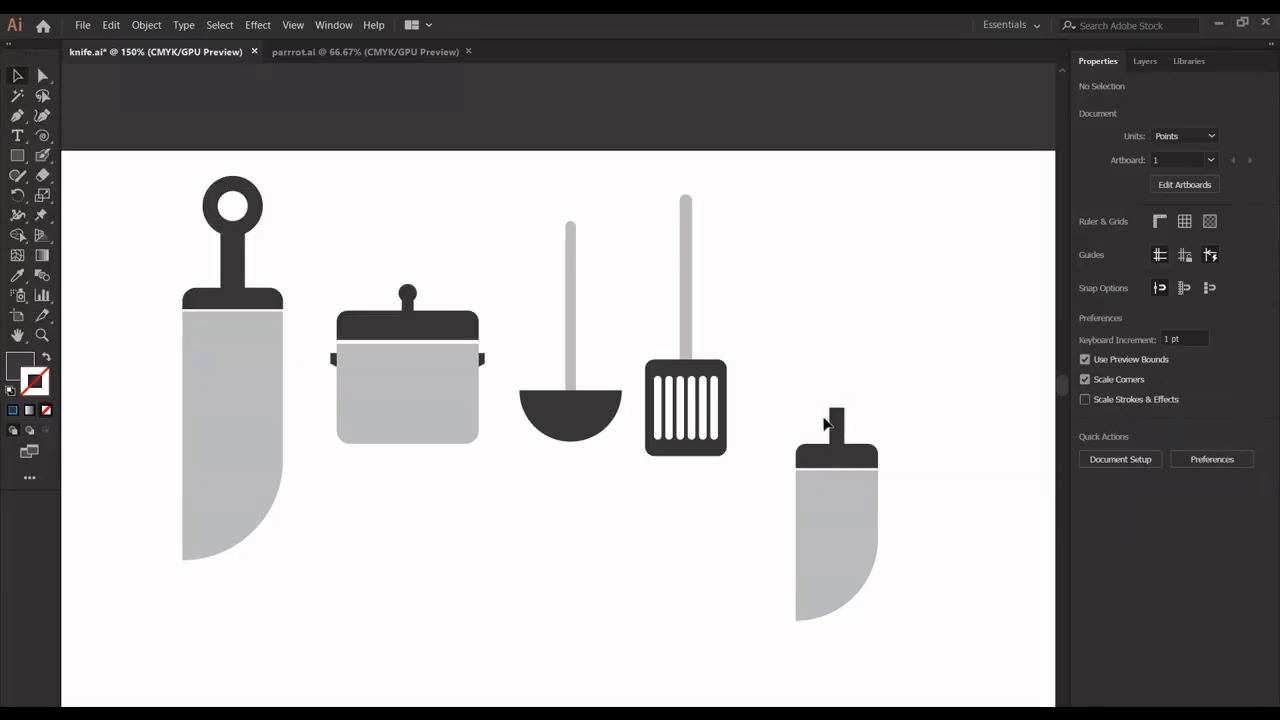
Step: Draw a dark grey circle about 19 pt across above the handle and move it up into the empty area
{"action": "left_click", "coordinate": [18, 157]}
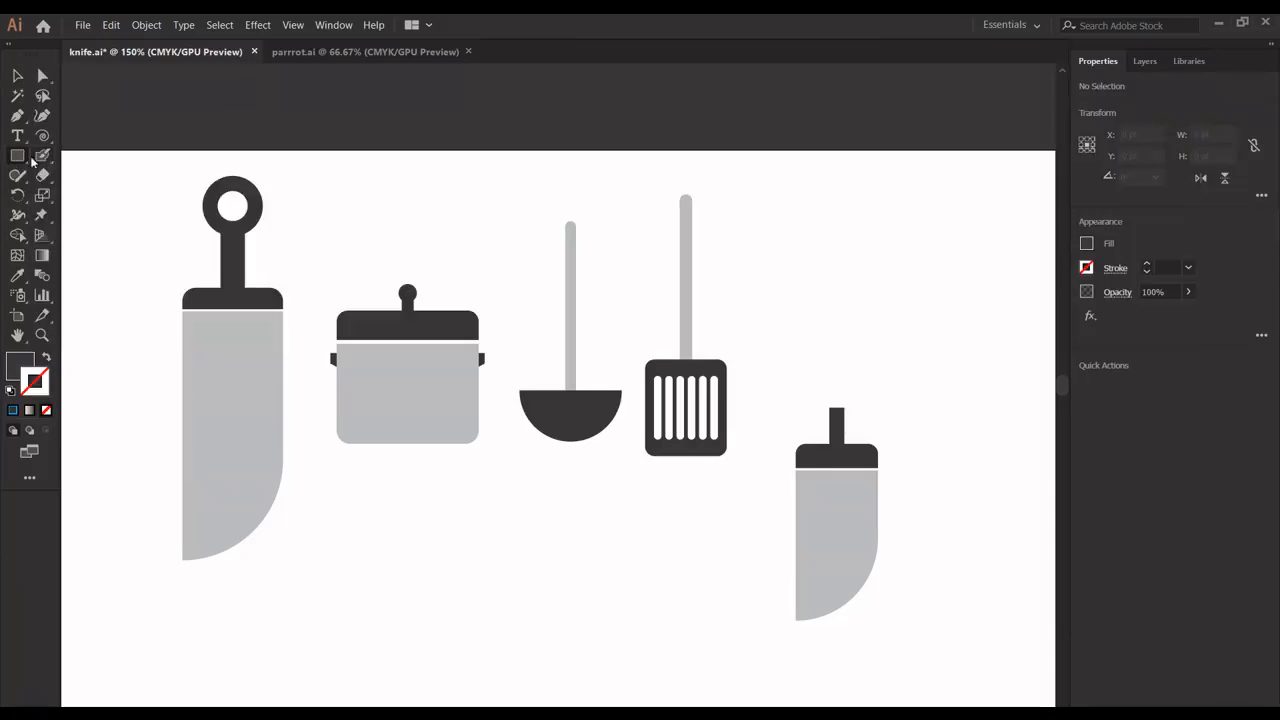
{"action": "left_click_drag", "start_coordinate": [16, 157], "coordinate": [62, 194]}
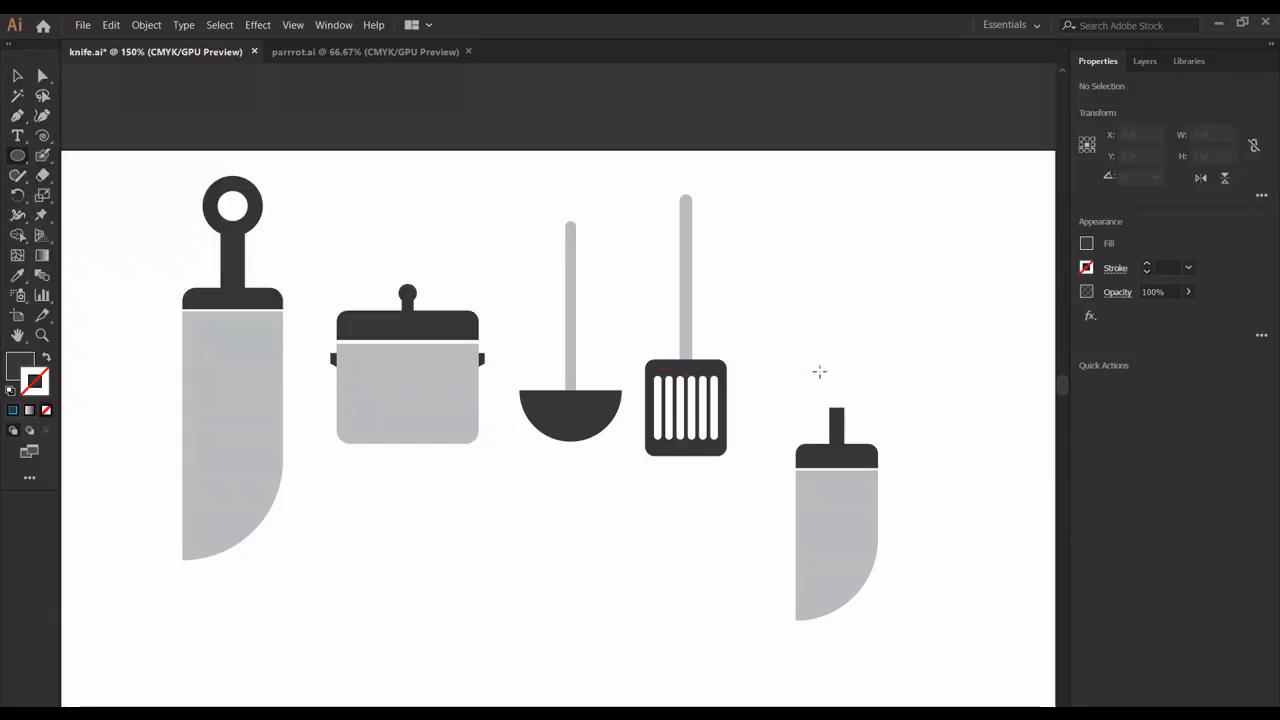
{"action": "left_click_drag", "start_coordinate": [823, 371], "coordinate": [860, 407]}
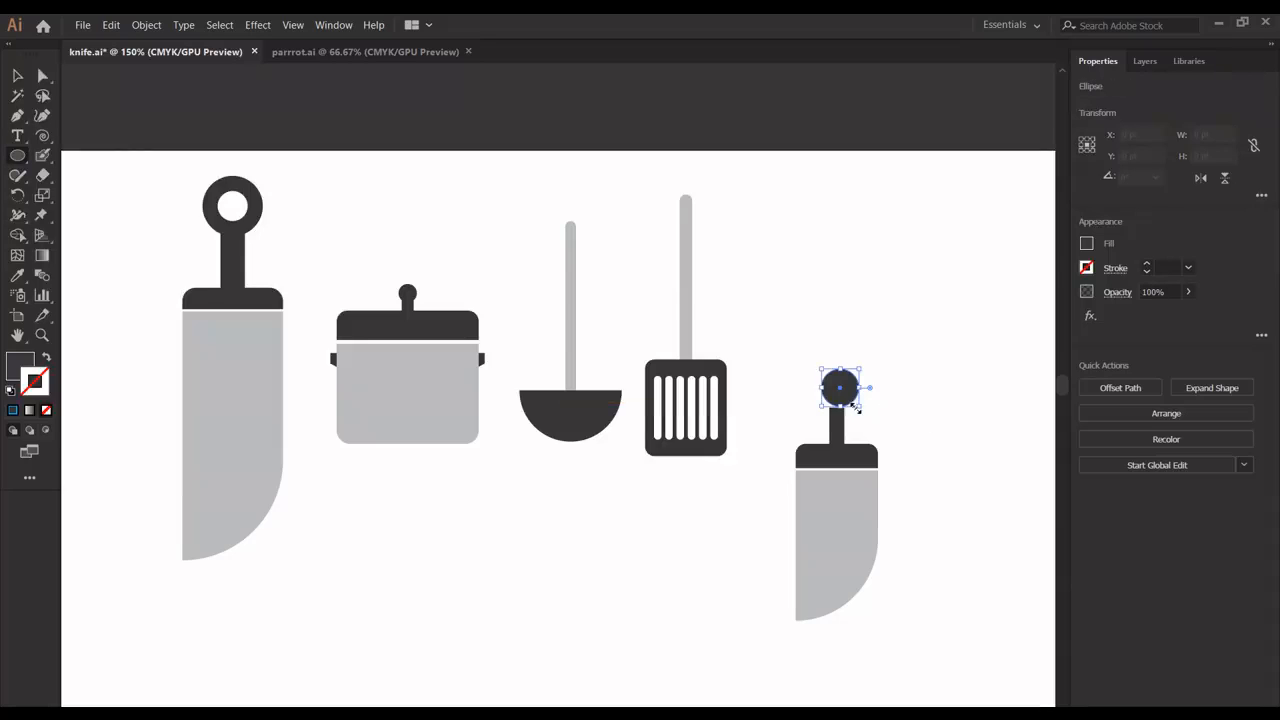
{"action": "left_click", "coordinate": [16, 78]}
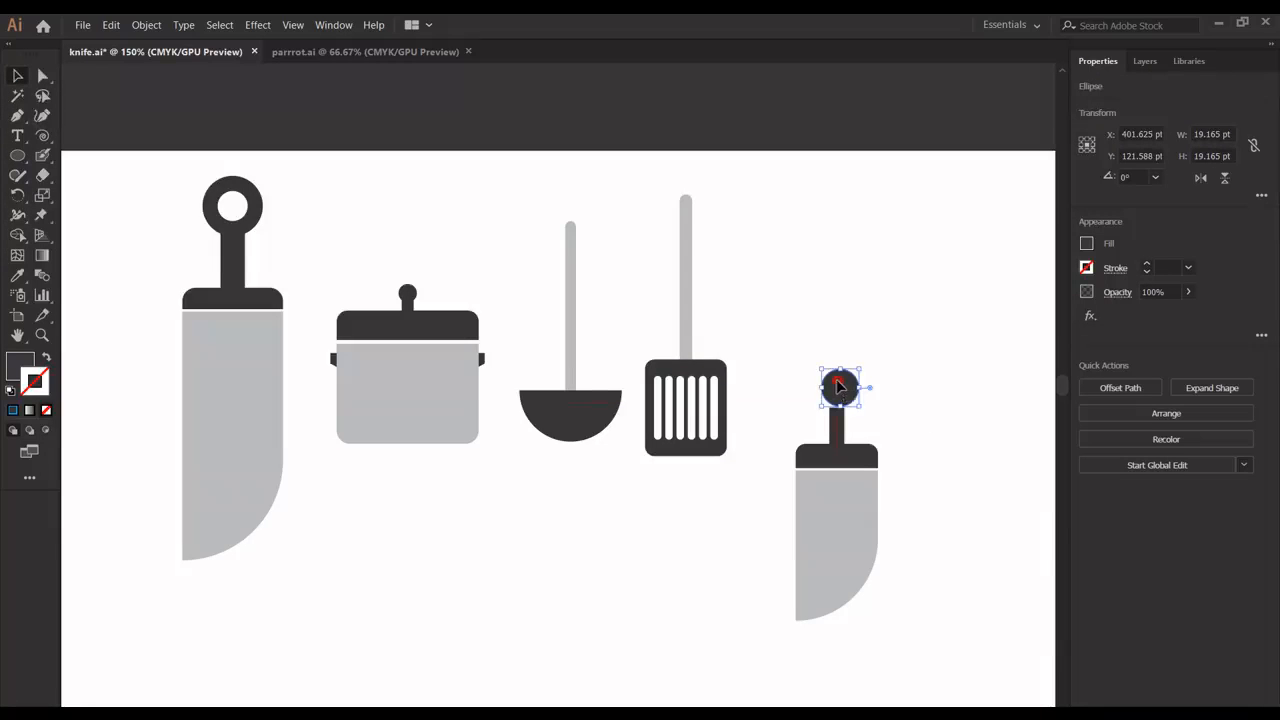
{"action": "left_click_drag", "start_coordinate": [836, 380], "coordinate": [817, 322]}
{"action": "left_click", "coordinate": [906, 360]}
Step: Copy the dark circle in place, shrink the copy to about 10.5 pt around its centre, and subtract it to form a ring
{"action": "left_click", "coordinate": [822, 332]}
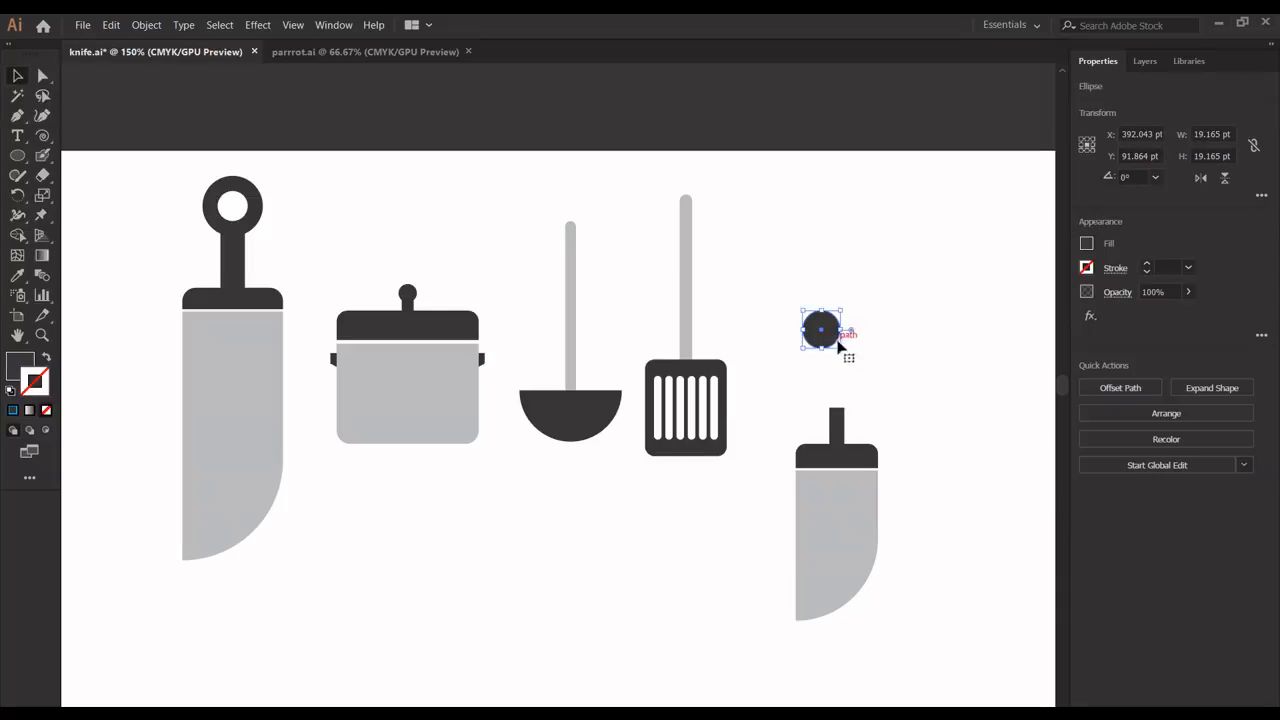
{"action": "left_click_drag", "start_coordinate": [840, 346], "coordinate": [831, 341]}
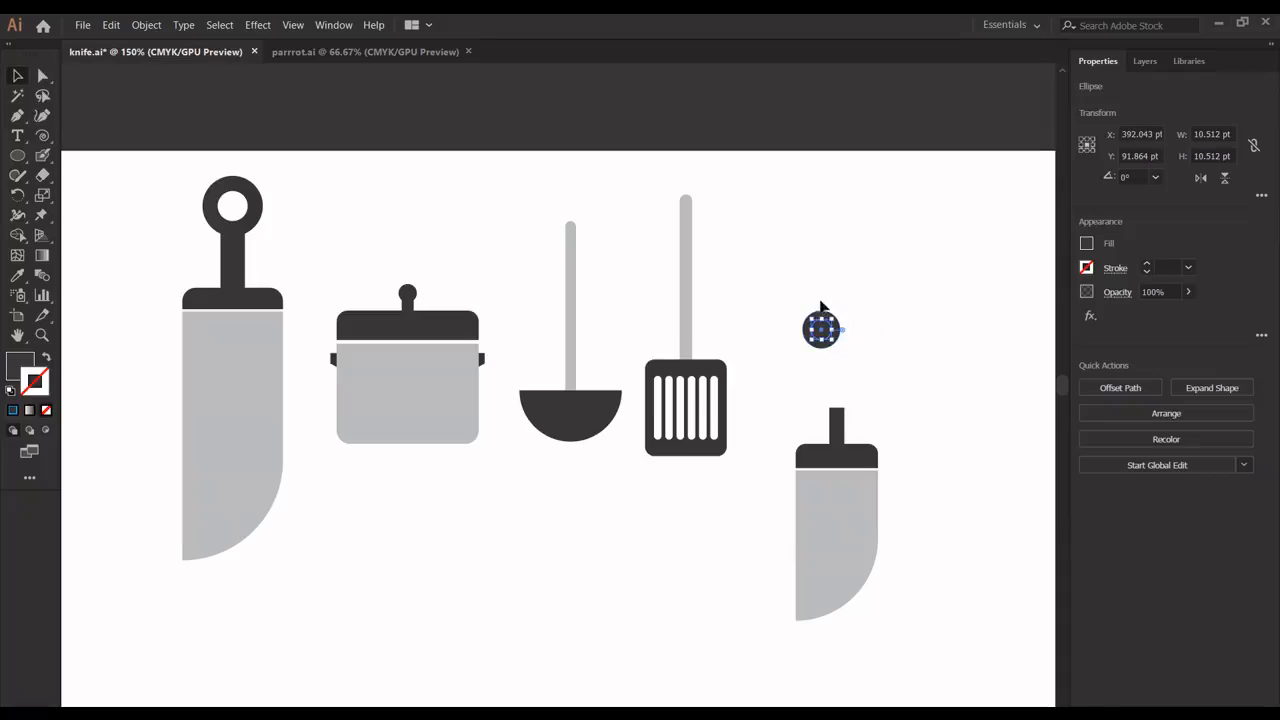
{"action": "left_click_drag", "start_coordinate": [800, 295], "coordinate": [851, 378]}
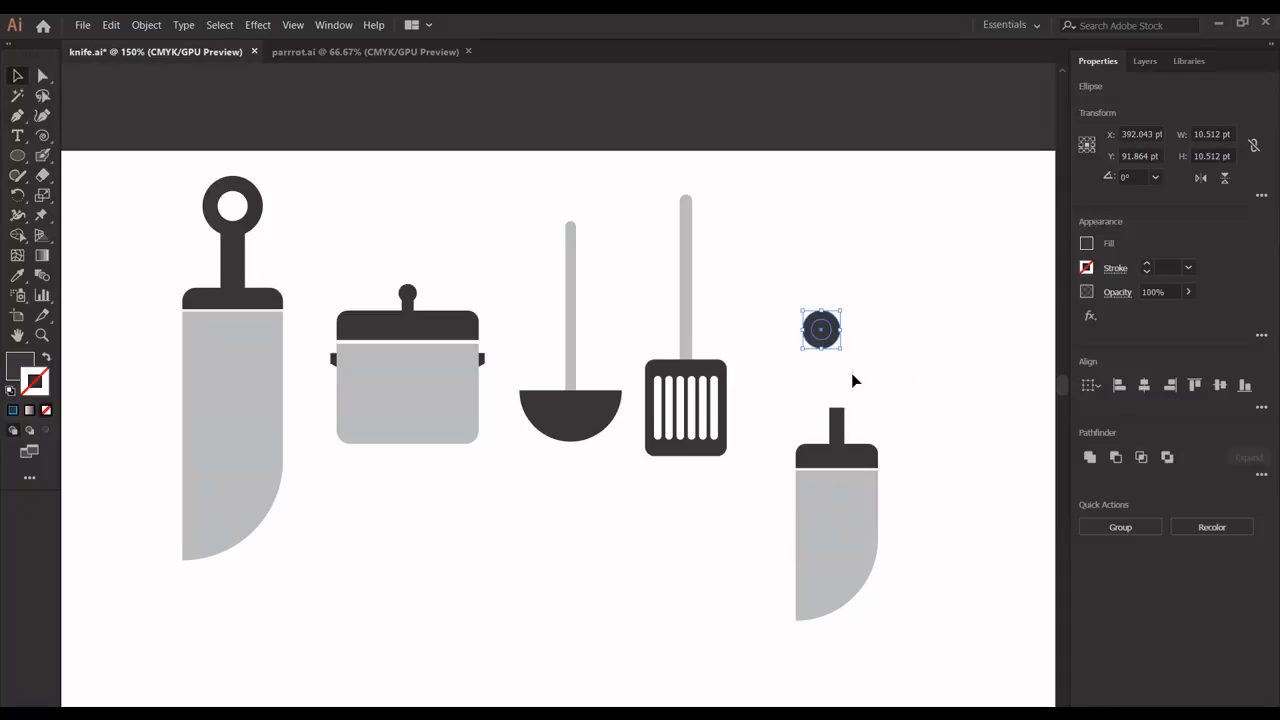
{"action": "left_click", "coordinate": [1116, 457]}
{"action": "left_click", "coordinate": [953, 353]}
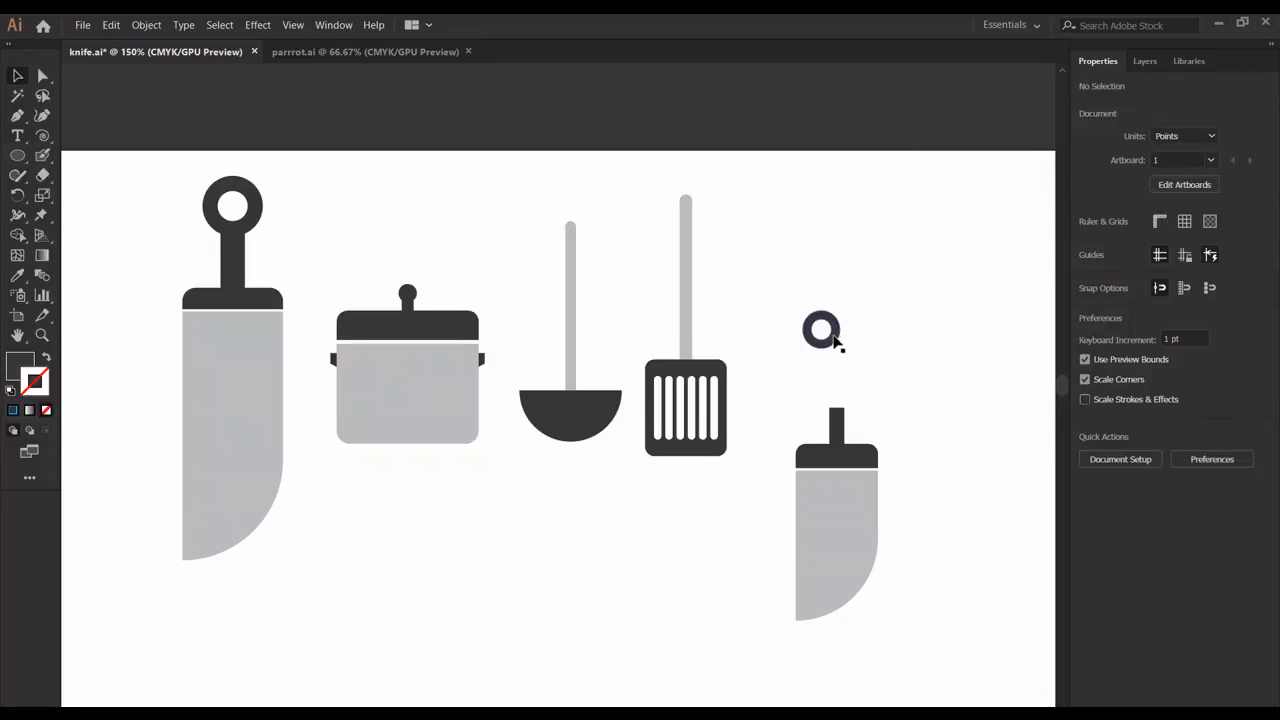
Step: Place the ring on the handle's upper end, centre it horizontally with the other knife parts, and nudge it down 1 pt
{"action": "left_click_drag", "start_coordinate": [835, 343], "coordinate": [851, 401]}
{"action": "left_click_drag", "start_coordinate": [783, 337], "coordinate": [927, 700]}
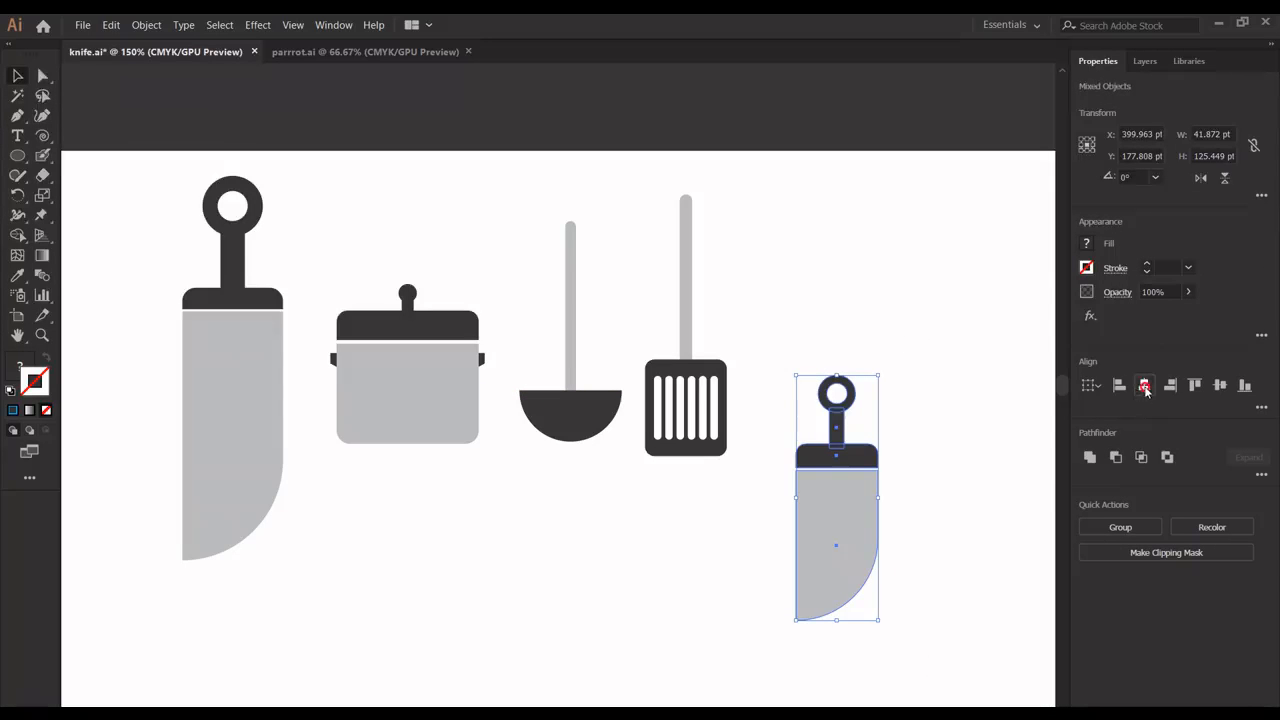
{"action": "left_click", "coordinate": [912, 410]}
{"action": "left_click", "coordinate": [852, 403]}
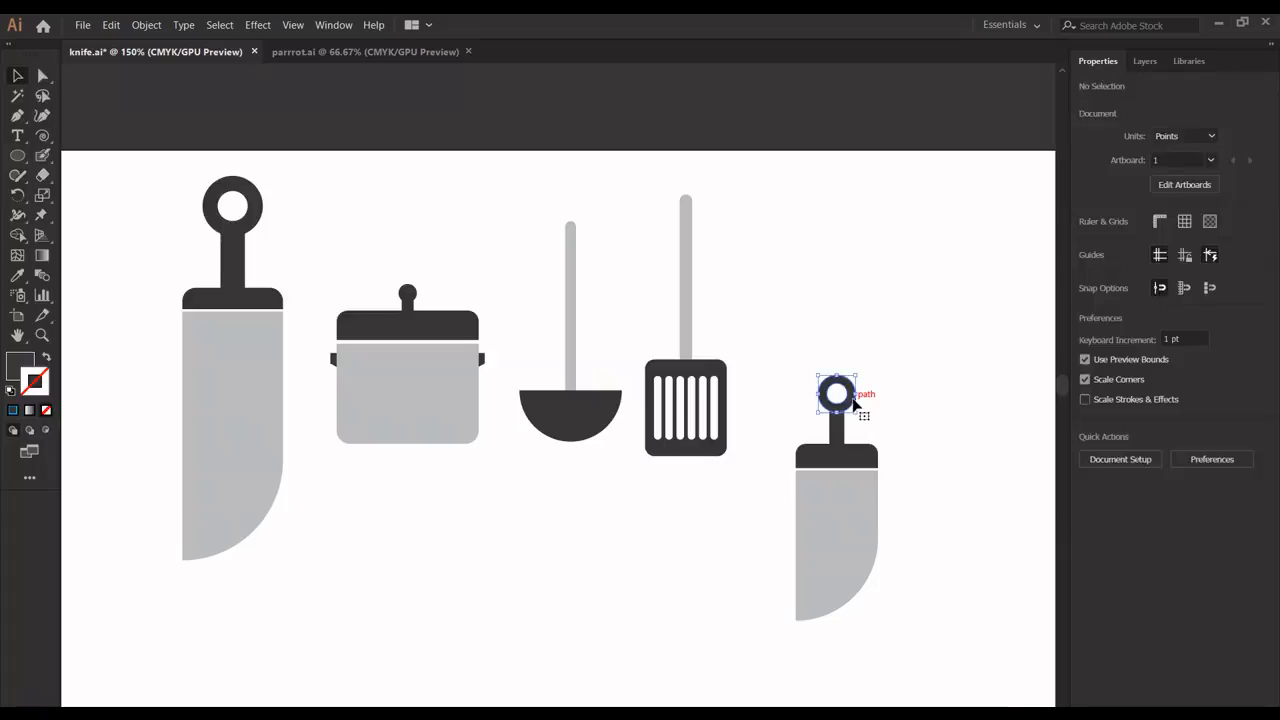
{"action": "key", "text": "Down"}
{"action": "left_click", "coordinate": [886, 443]}
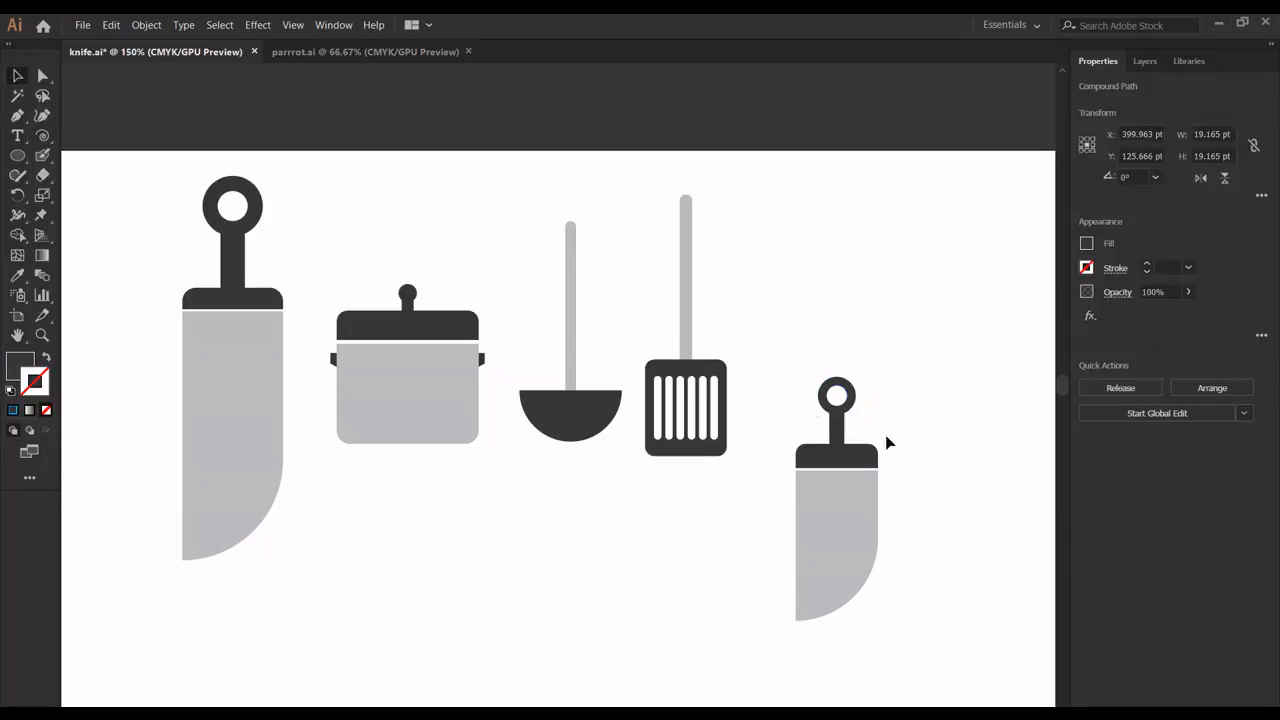
Step: Move the complete small knife up beside the light-headed spatula, on its left, and group its parts
{"action": "scroll", "coordinate": [874, 337], "scroll_direction": "right", "scroll_amount": 5}
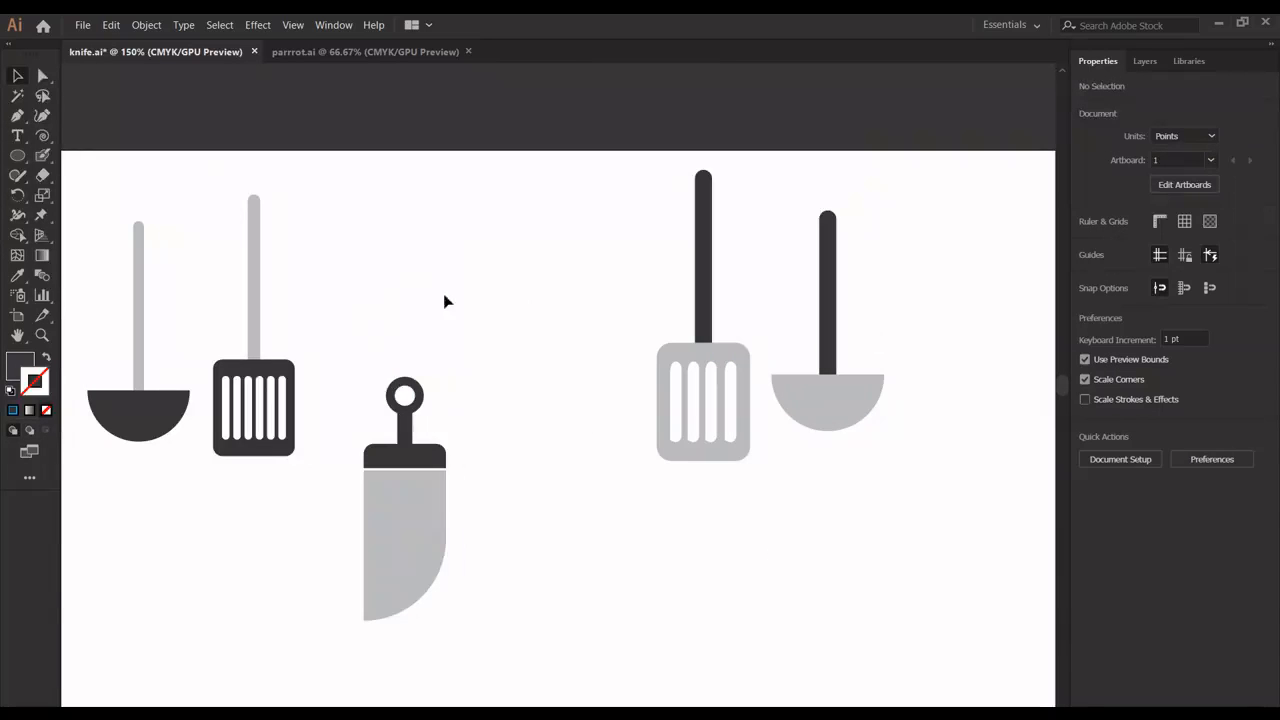
{"action": "left_click_drag", "start_coordinate": [358, 340], "coordinate": [460, 618]}
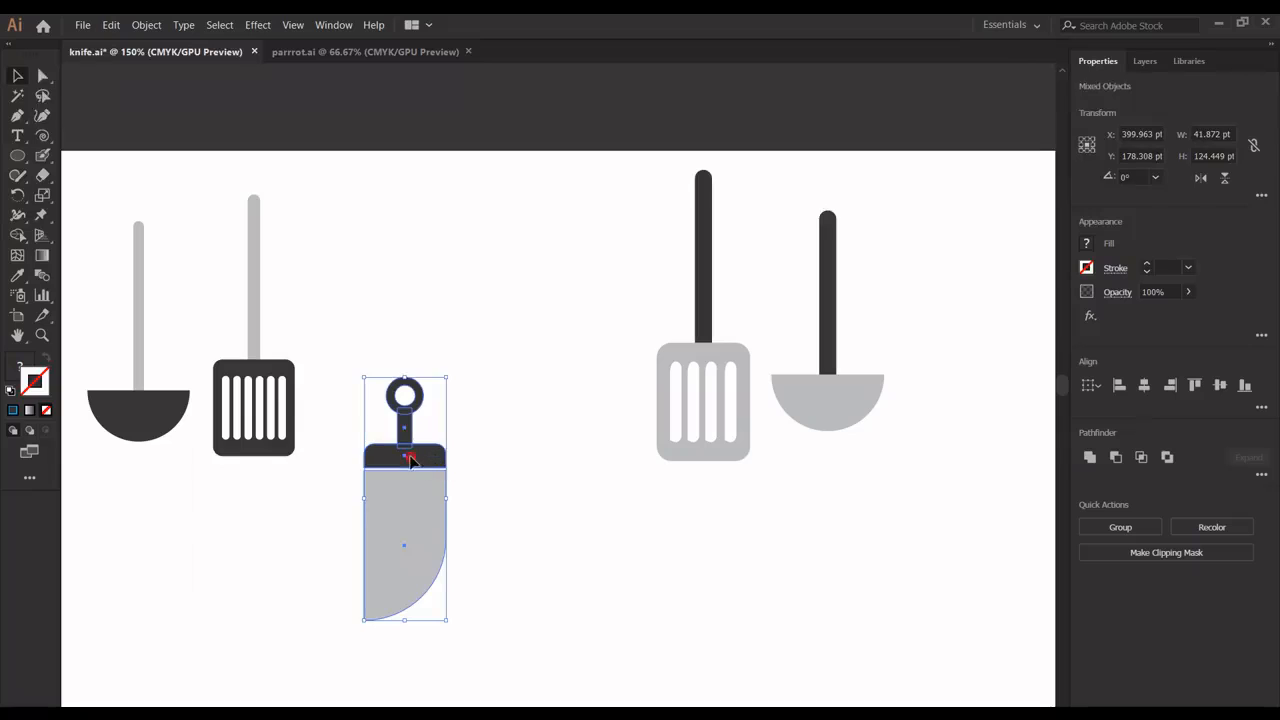
{"action": "left_click_drag", "start_coordinate": [410, 458], "coordinate": [569, 304]}
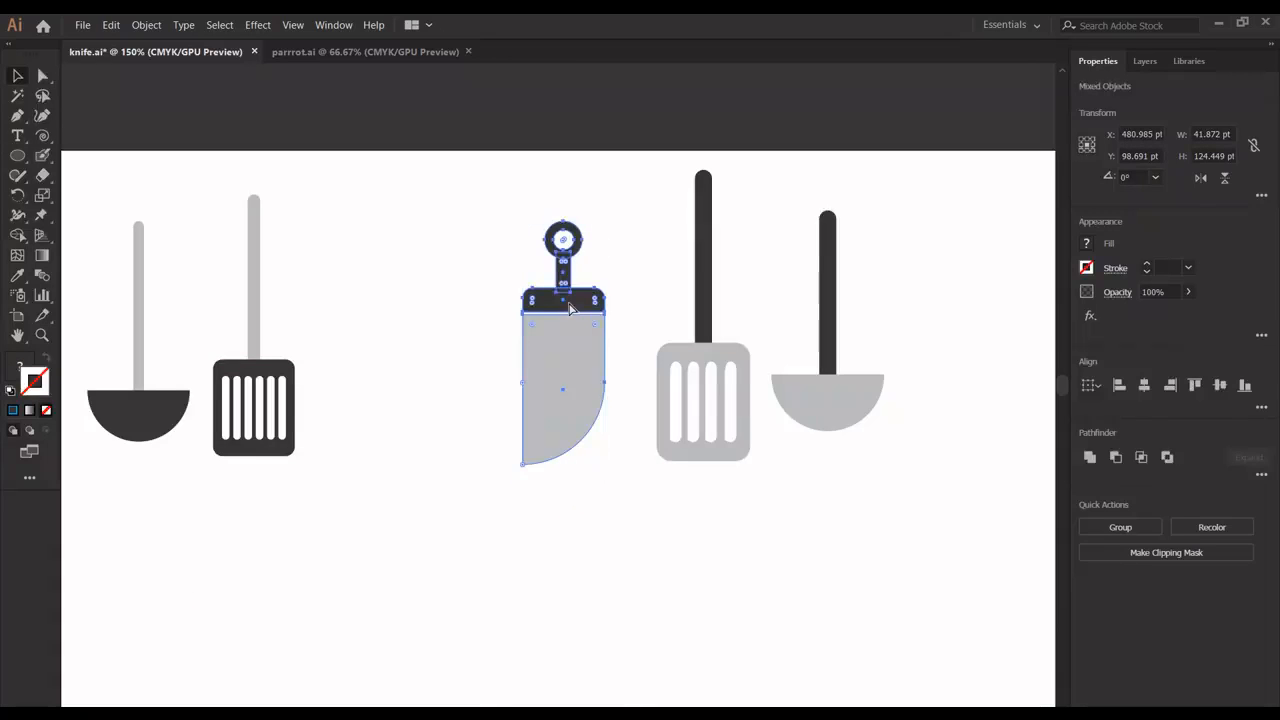
{"action": "key", "text": "ctrl+g"}
{"action": "left_click", "coordinate": [679, 532]}
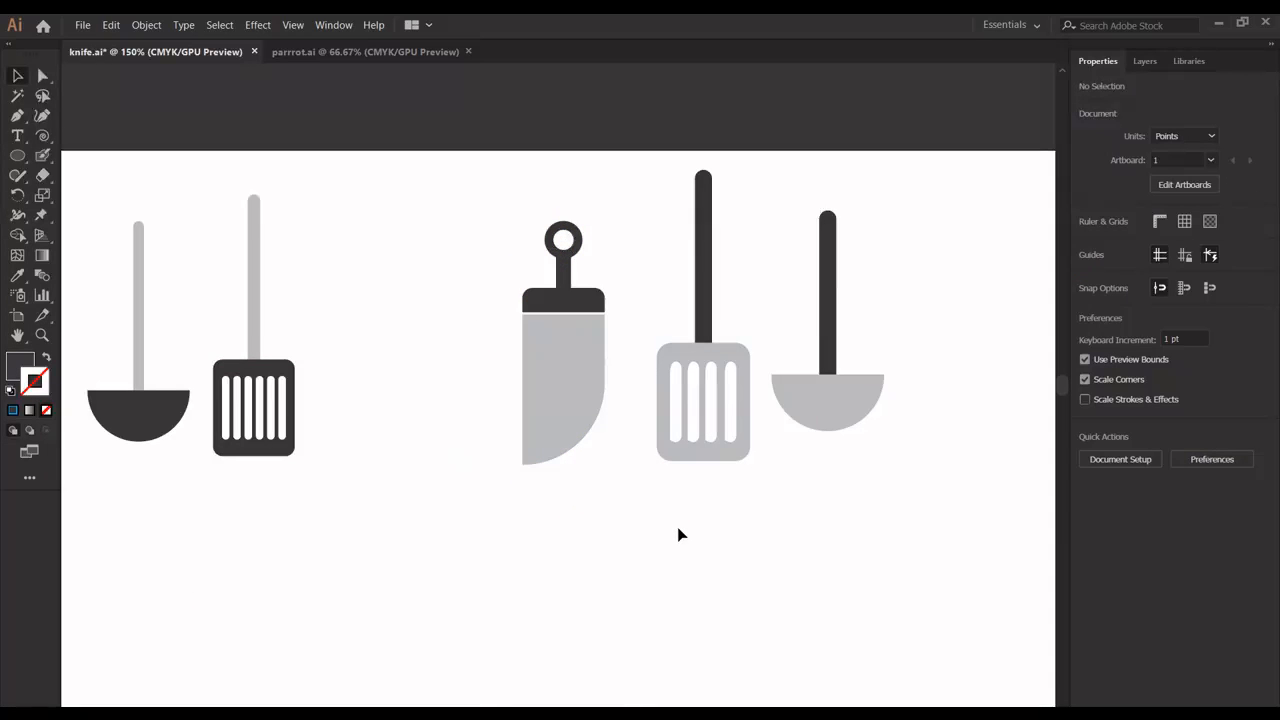
Step: Stretch the blade inside the small knife's group downward so its tip reaches below the light-headed spatula
{"action": "scroll", "coordinate": [679, 535], "scroll_direction": "left", "scroll_amount": 5}
{"action": "left_click", "coordinate": [756, 442]}
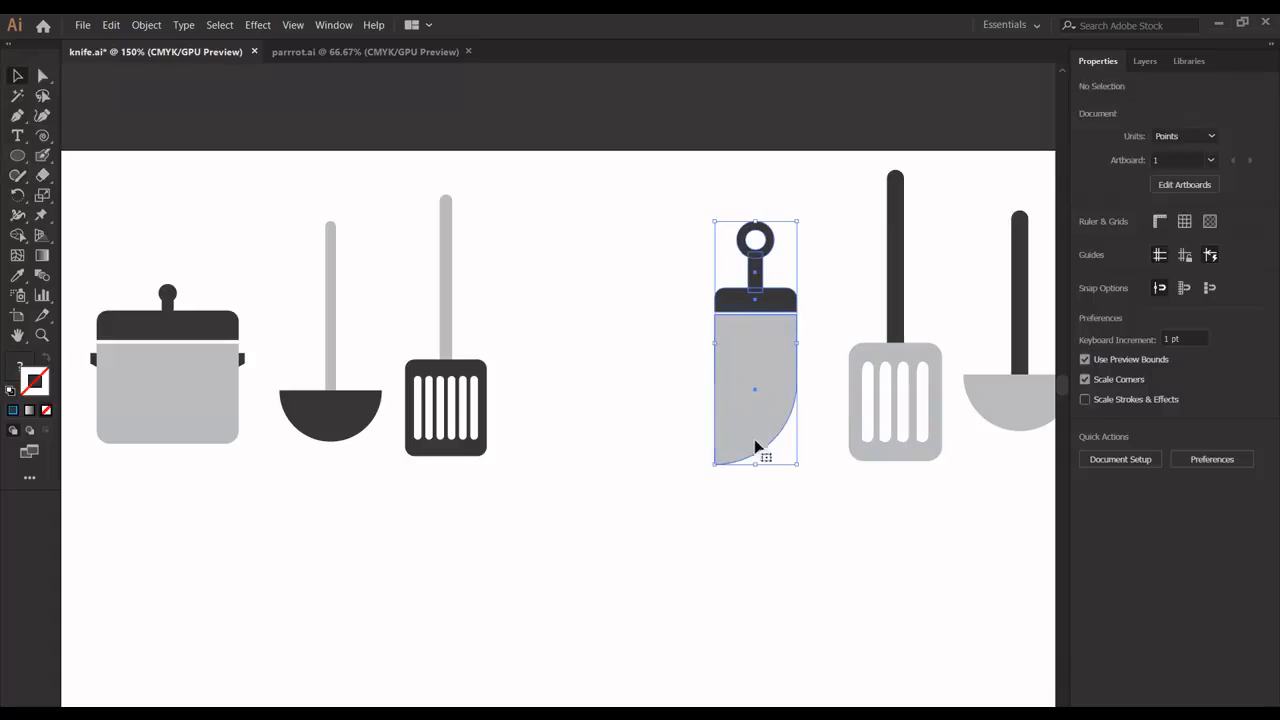
{"action": "double_click", "coordinate": [757, 456]}
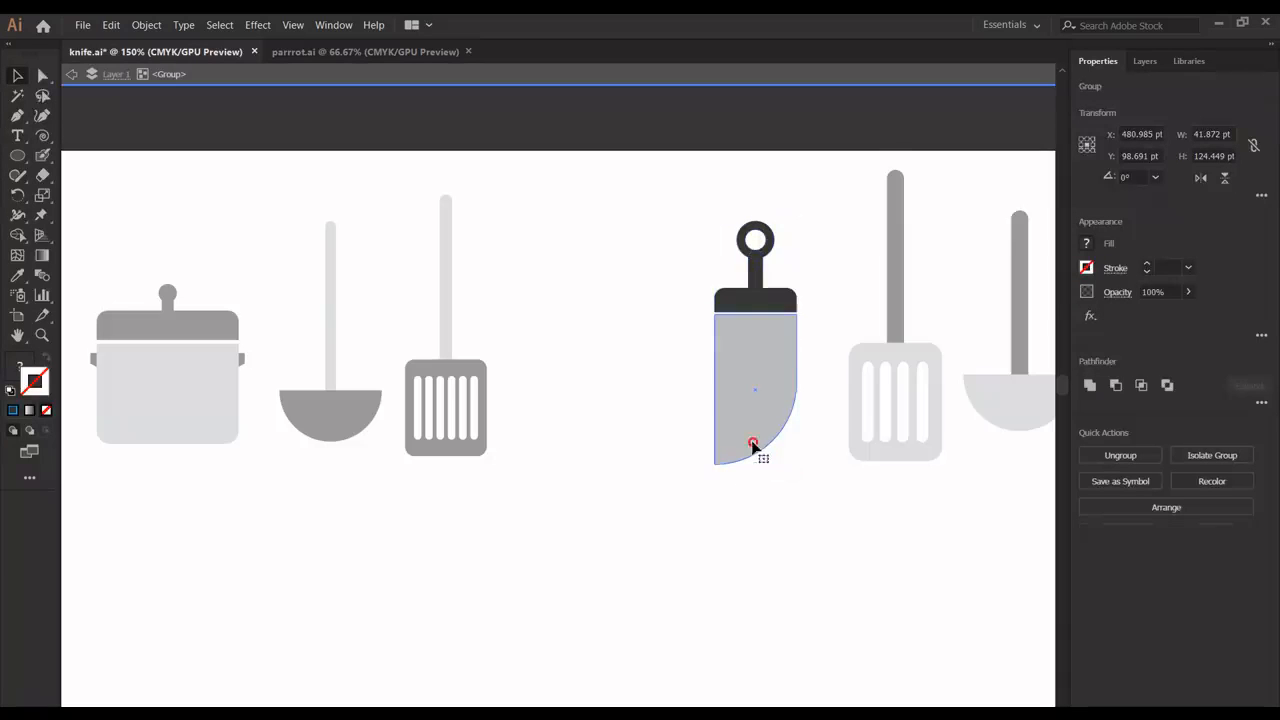
{"action": "left_click_drag", "start_coordinate": [756, 463], "coordinate": [752, 506]}
{"action": "double_click", "coordinate": [838, 578]}
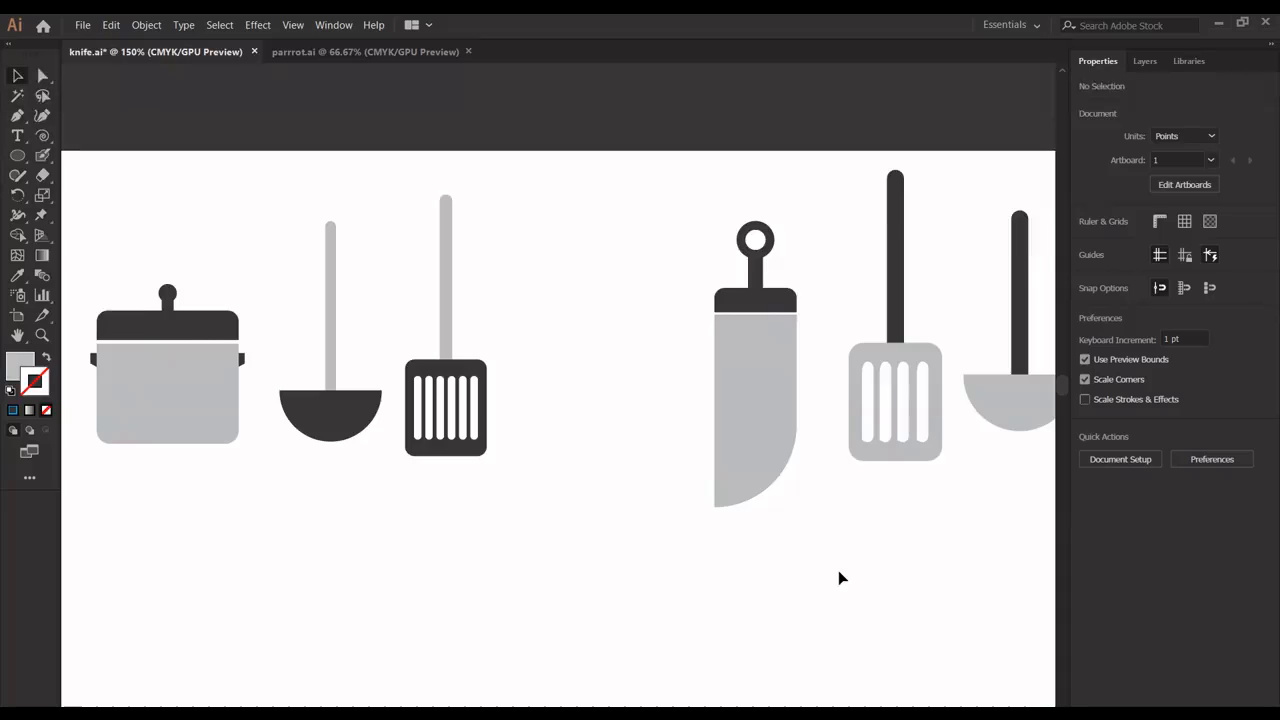
Step: Draw a light grey rectangle about 59.5 by 13 pt in the empty area below and between the dark slotted spatula and the small knife
{"action": "scroll", "coordinate": [838, 578], "scroll_direction": "left", "scroll_amount": 5}
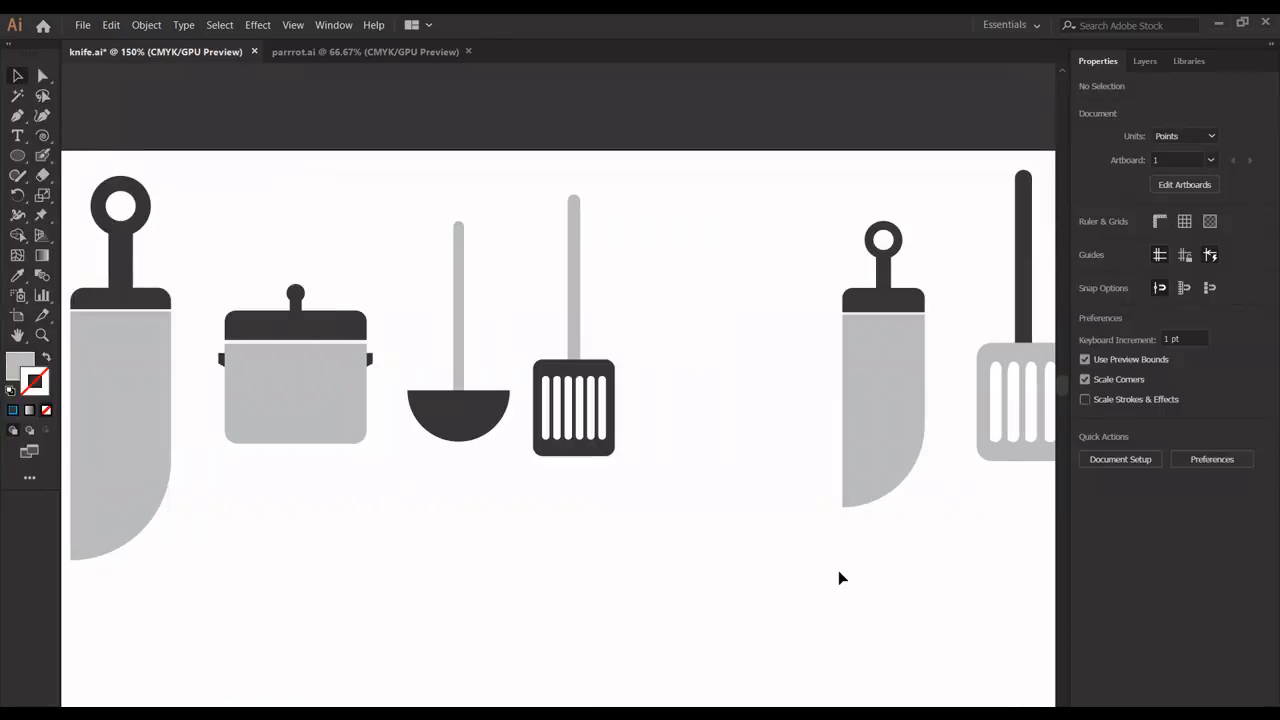
{"action": "scroll", "coordinate": [905, 615], "scroll_direction": "right", "scroll_amount": 4}
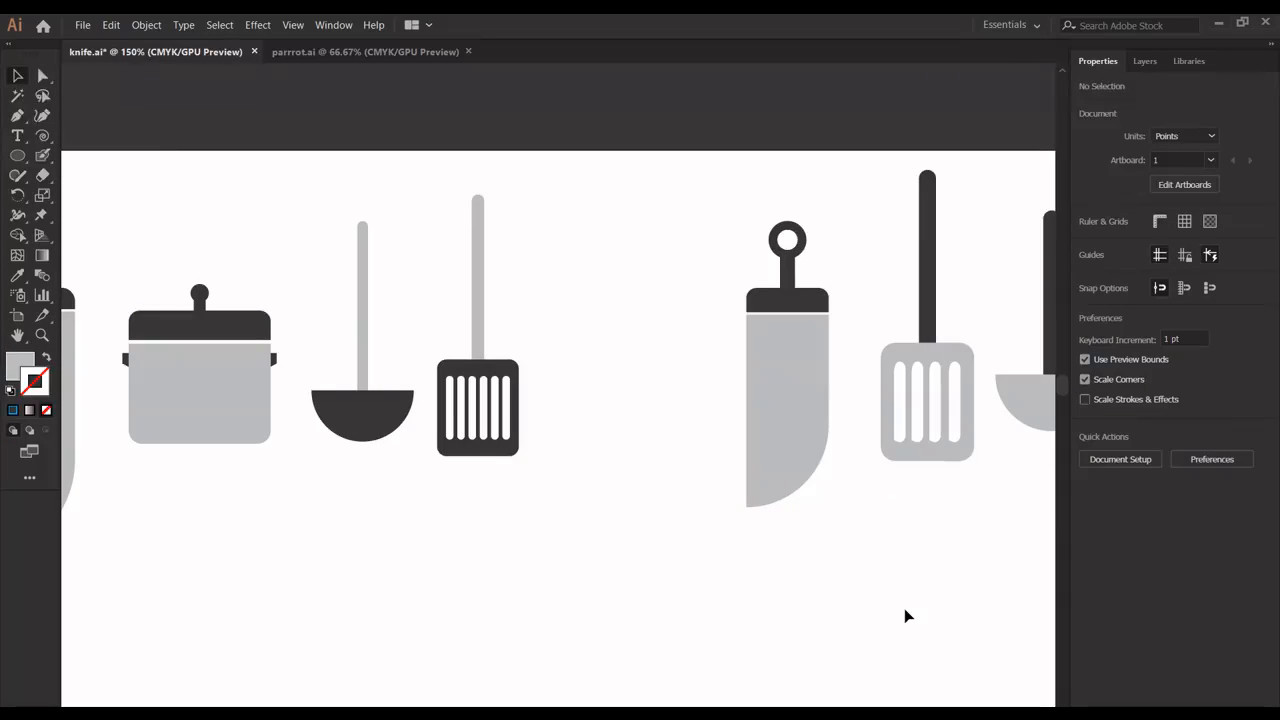
{"action": "left_click", "coordinate": [15, 153]}
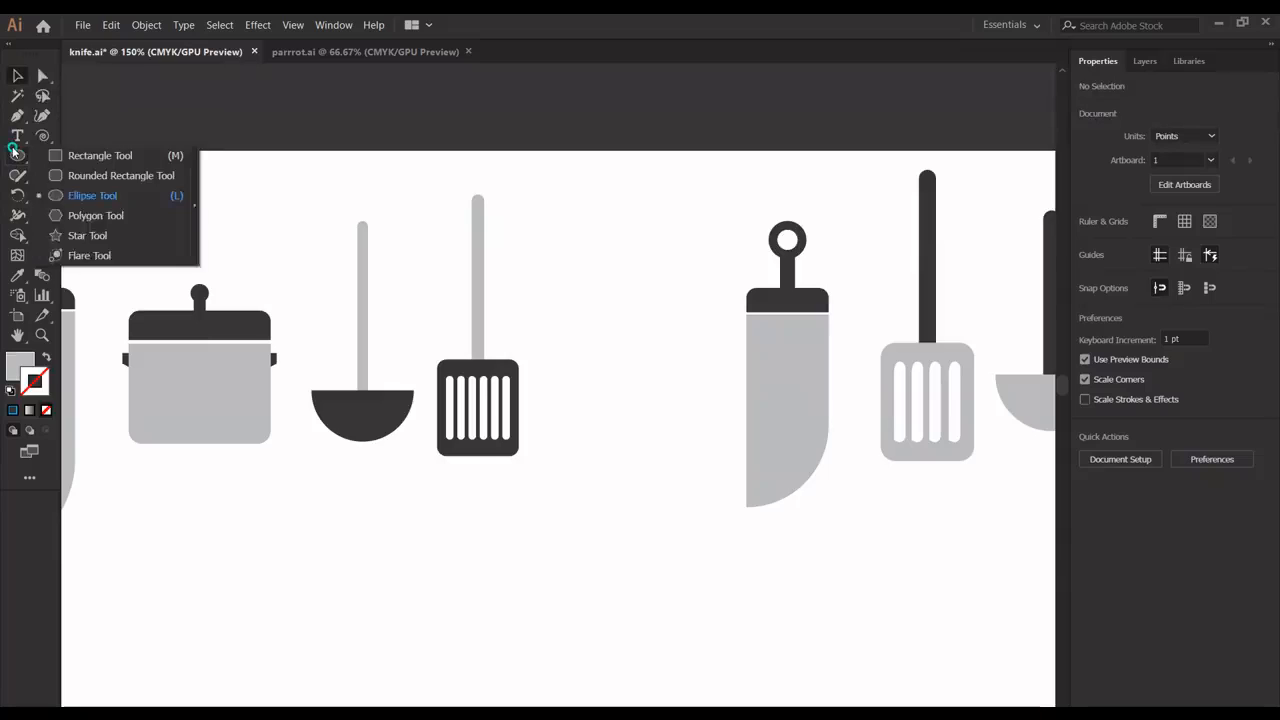
{"action": "left_click", "coordinate": [100, 155]}
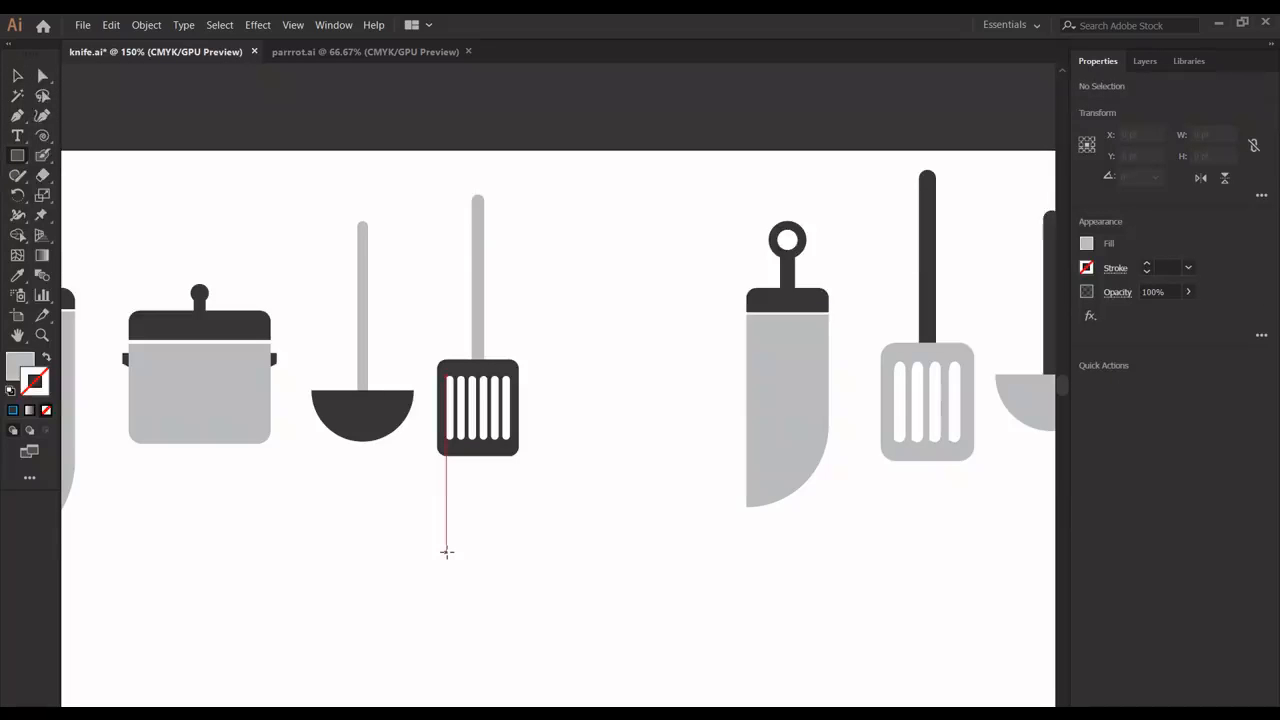
{"action": "left_click_drag", "start_coordinate": [506, 406], "coordinate": [623, 535]}
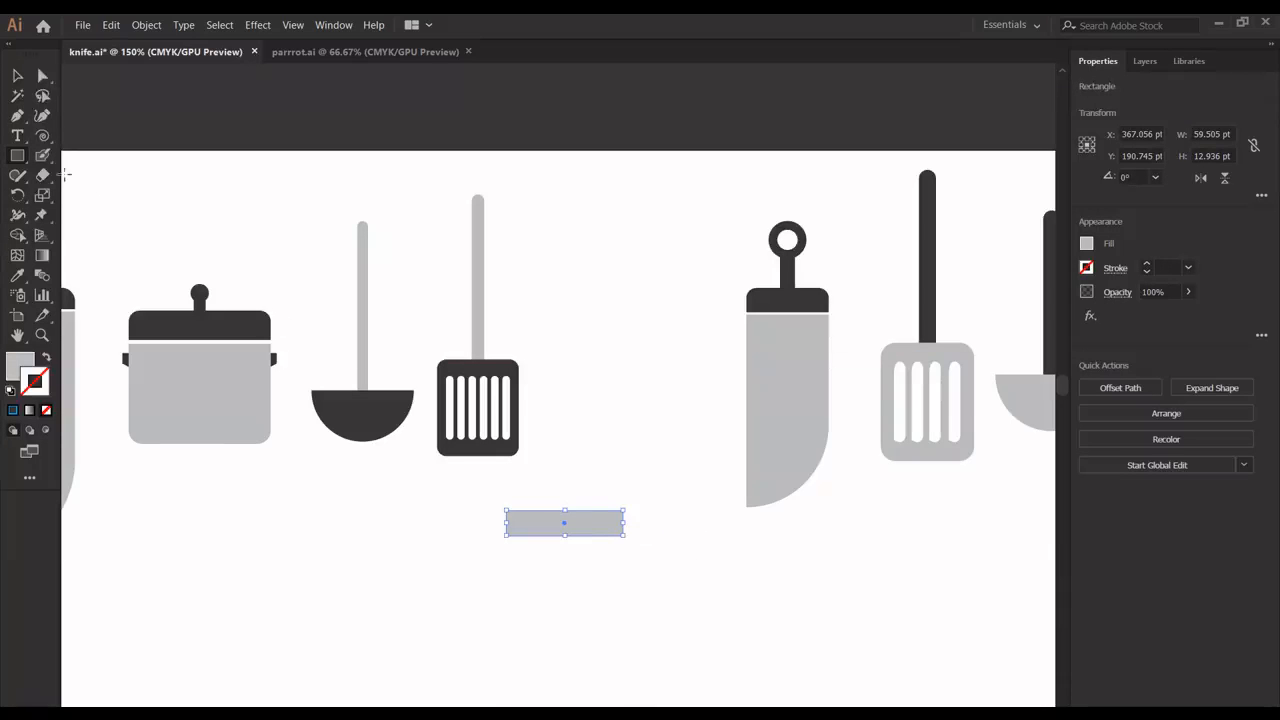
Step: Round the rectangle's two upper corners and stretch its lower edge down to a height of about 15.7 pt
{"action": "left_click", "coordinate": [44, 78]}
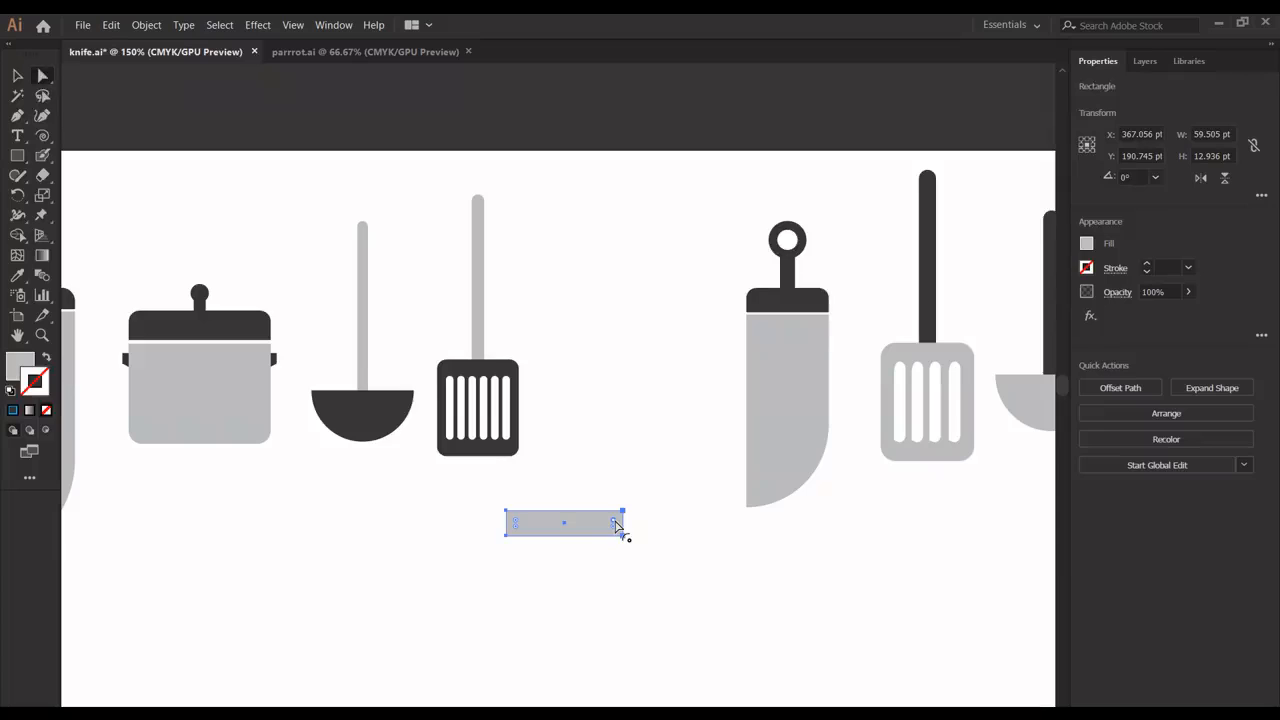
{"action": "left_click", "coordinate": [516, 522]}
{"action": "left_click_drag", "start_coordinate": [517, 524], "coordinate": [518, 530]}
{"action": "left_click", "coordinate": [571, 533]}
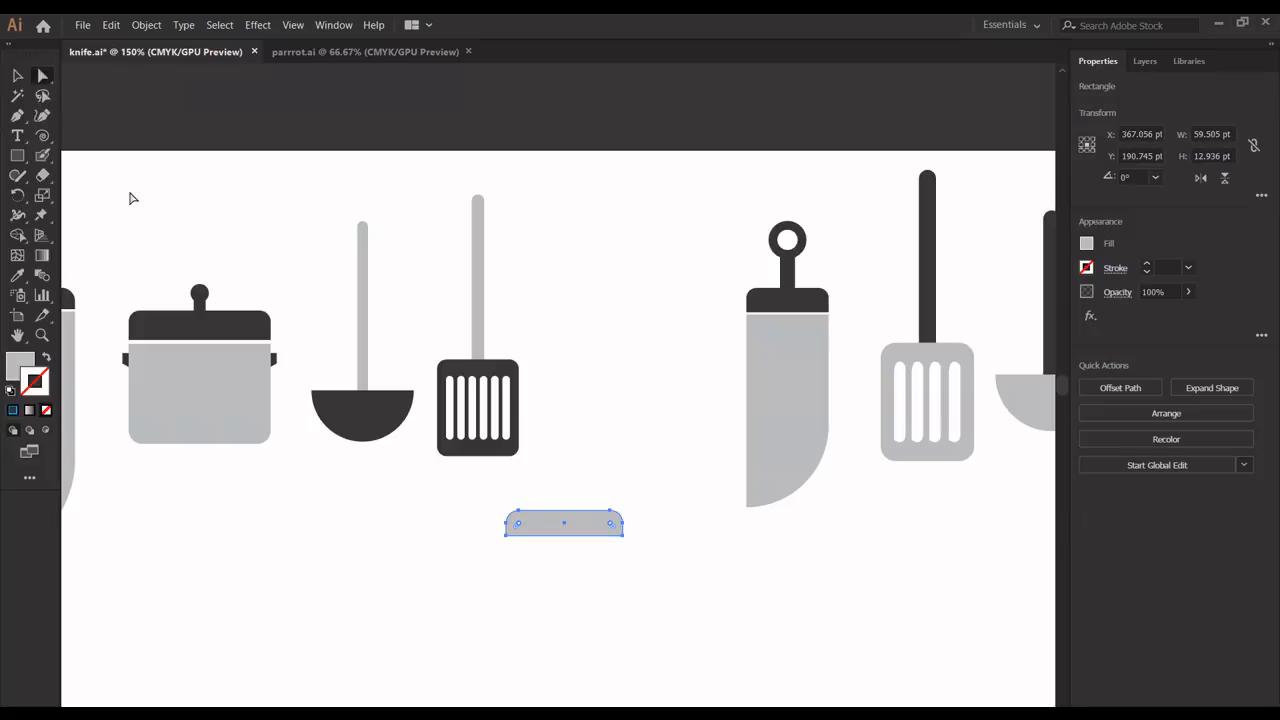
{"action": "left_click", "coordinate": [14, 74]}
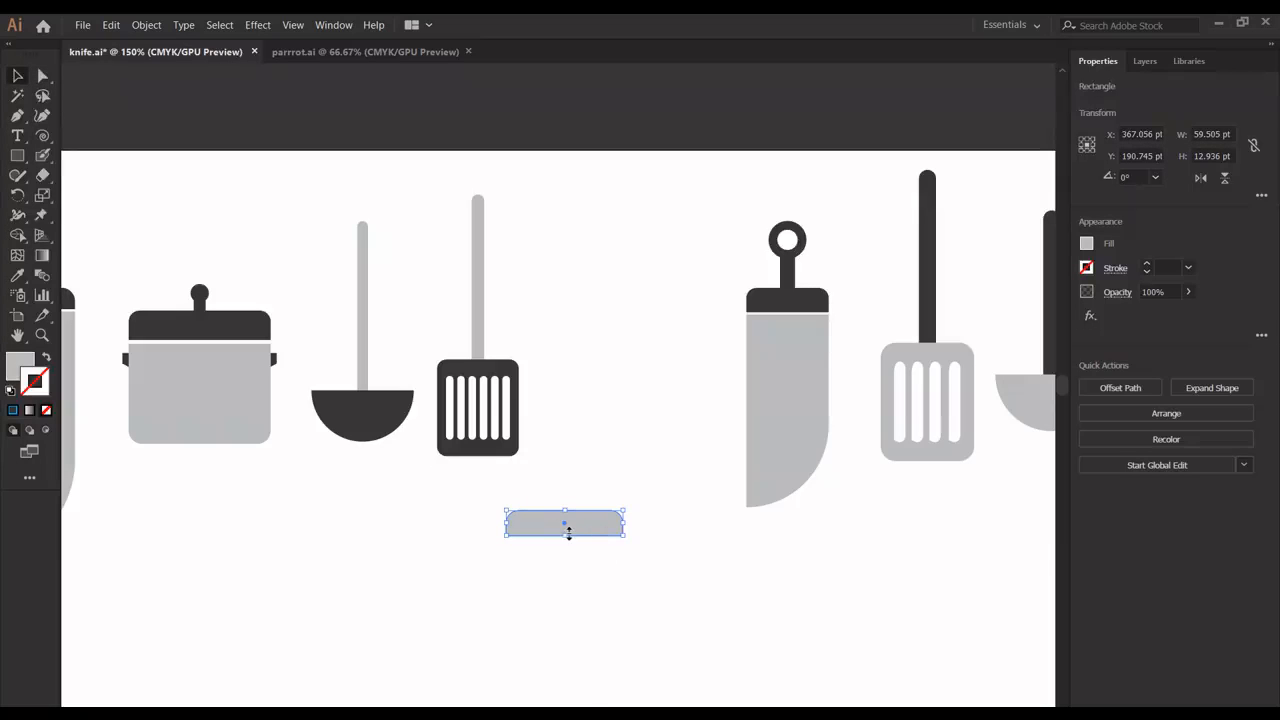
{"action": "left_click_drag", "start_coordinate": [562, 532], "coordinate": [562, 541]}
{"action": "left_click", "coordinate": [603, 604]}
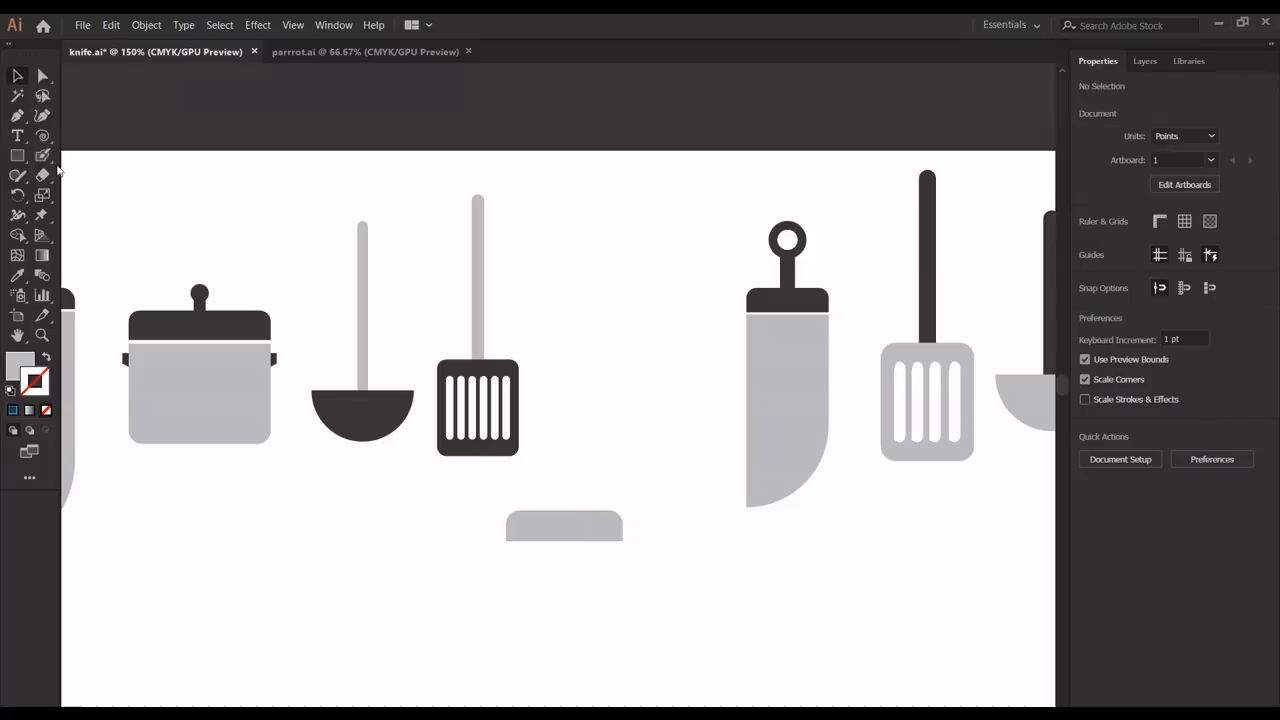
Step: Draw a second rectangle about 59.5 by 32.7 pt beneath the rounded one and nudge it up 4 pt, leaving a thin gap
{"action": "left_click", "coordinate": [17, 158]}
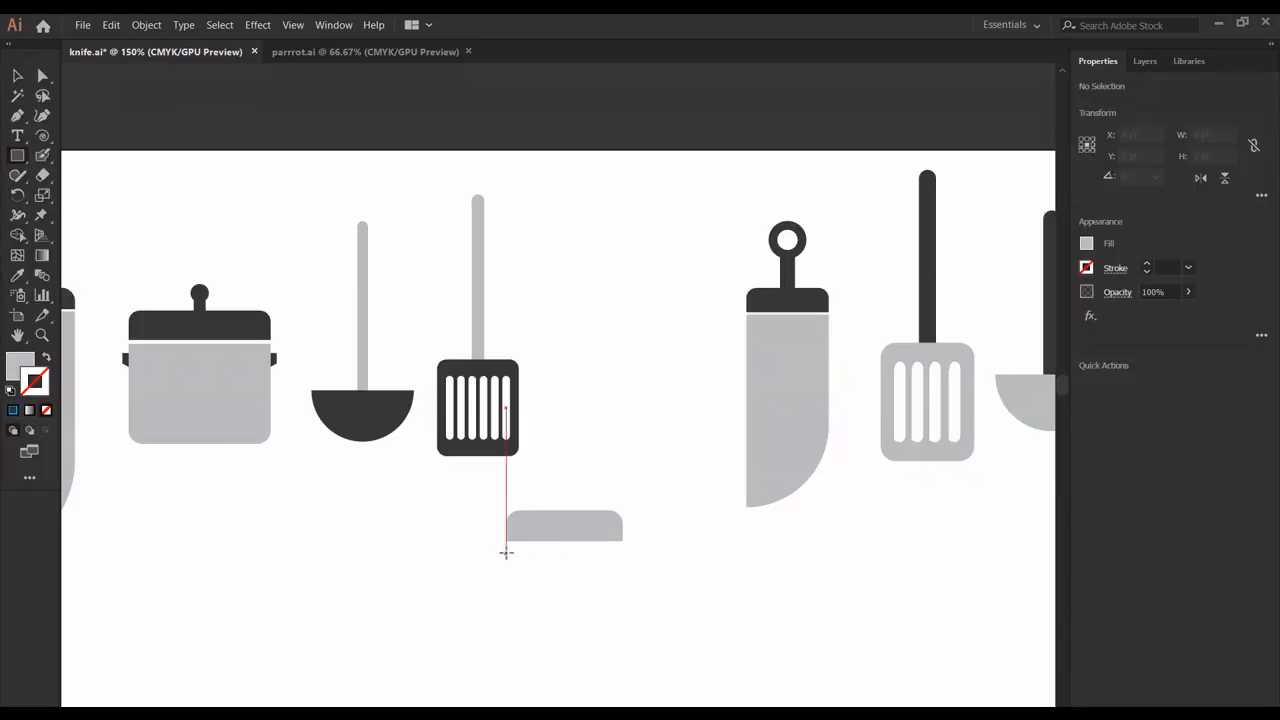
{"action": "left_click_drag", "start_coordinate": [505, 551], "coordinate": [623, 613]}
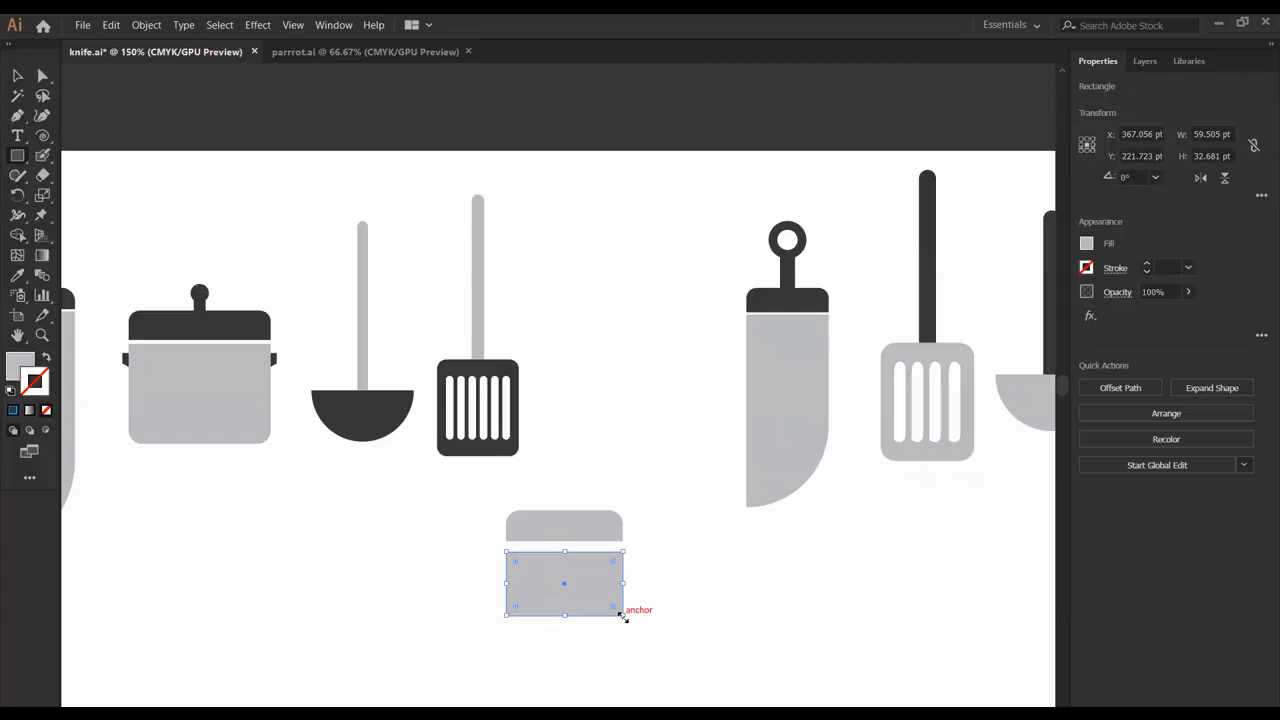
{"action": "key", "text": "Up"}
{"action": "key", "text": "Up"}
{"action": "key", "text": "Up"}
{"action": "key", "text": "Up"}
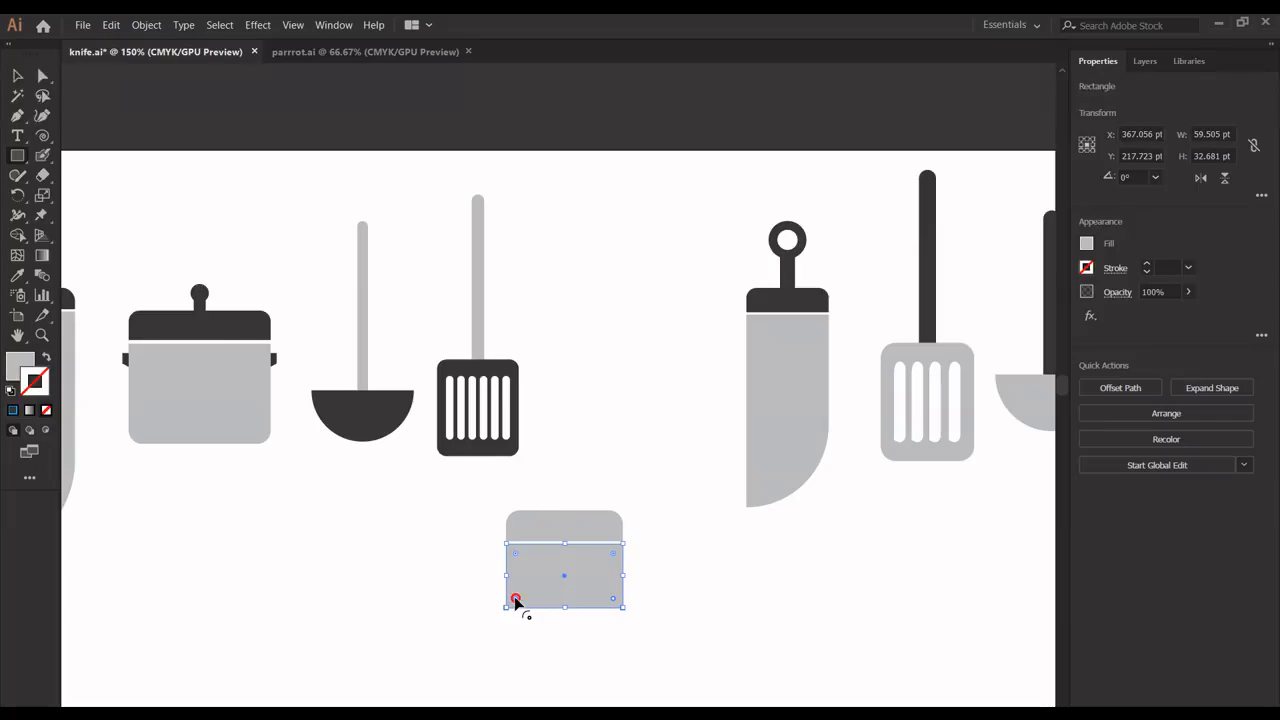
Step: Round the two lower corners of the second rectangle to form the small pot's body
{"action": "left_click_drag", "start_coordinate": [515, 598], "coordinate": [517, 597]}
{"action": "left_click_drag", "start_coordinate": [516, 597], "coordinate": [515, 599]}
{"action": "left_click", "coordinate": [15, 78]}
{"action": "left_click", "coordinate": [256, 223]}
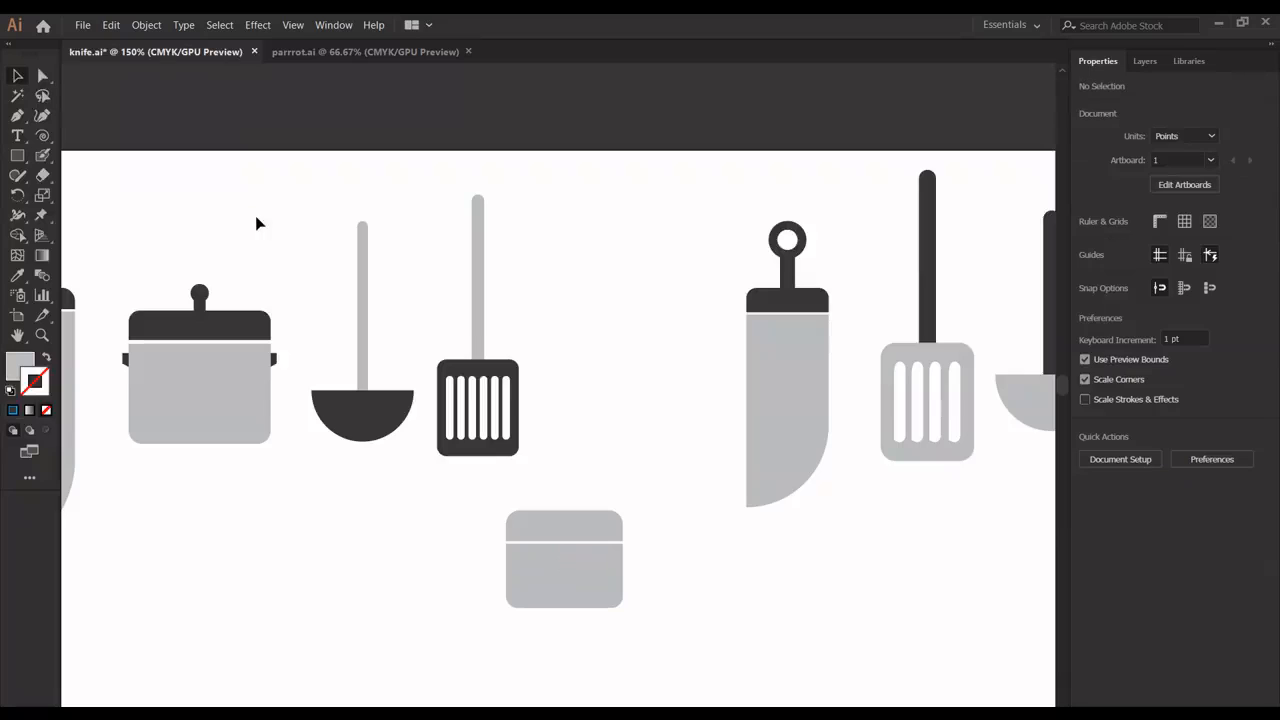
Step: Recolour the small pot's lid with the dark grey sampled from the large pot's lid
{"action": "left_click", "coordinate": [526, 520]}
{"action": "left_click", "coordinate": [22, 280]}
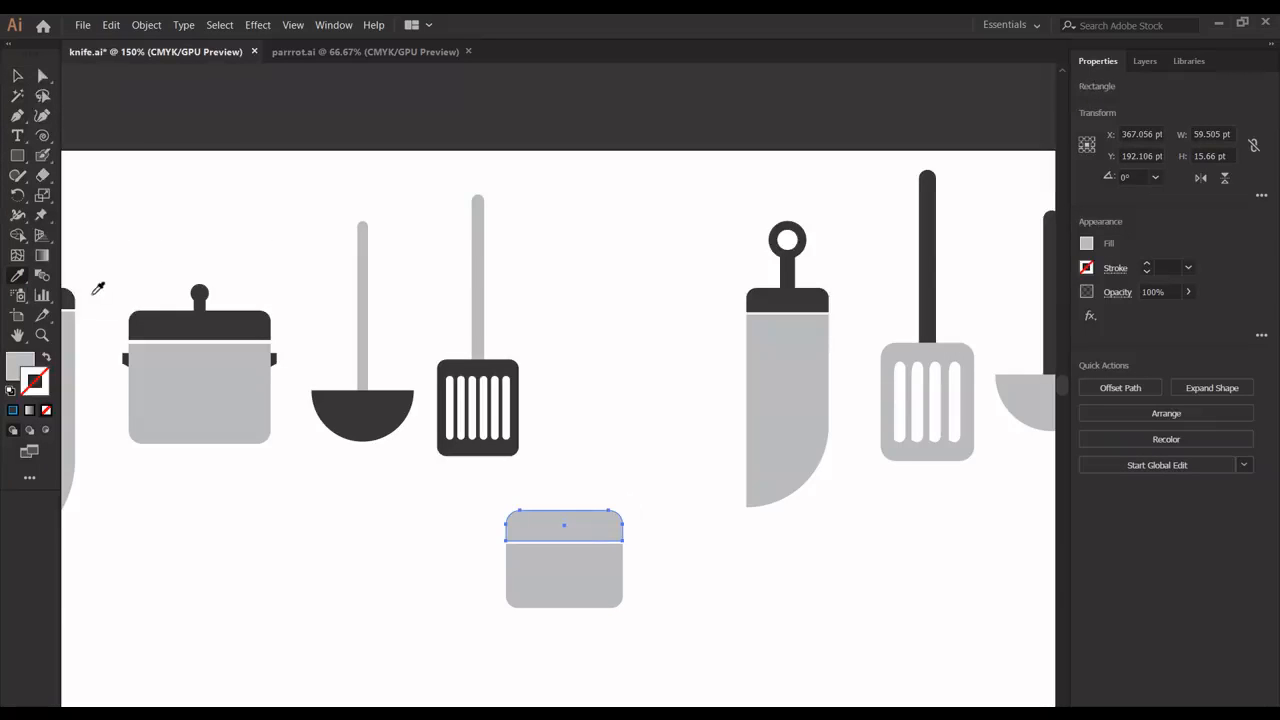
{"action": "left_click", "coordinate": [145, 320]}
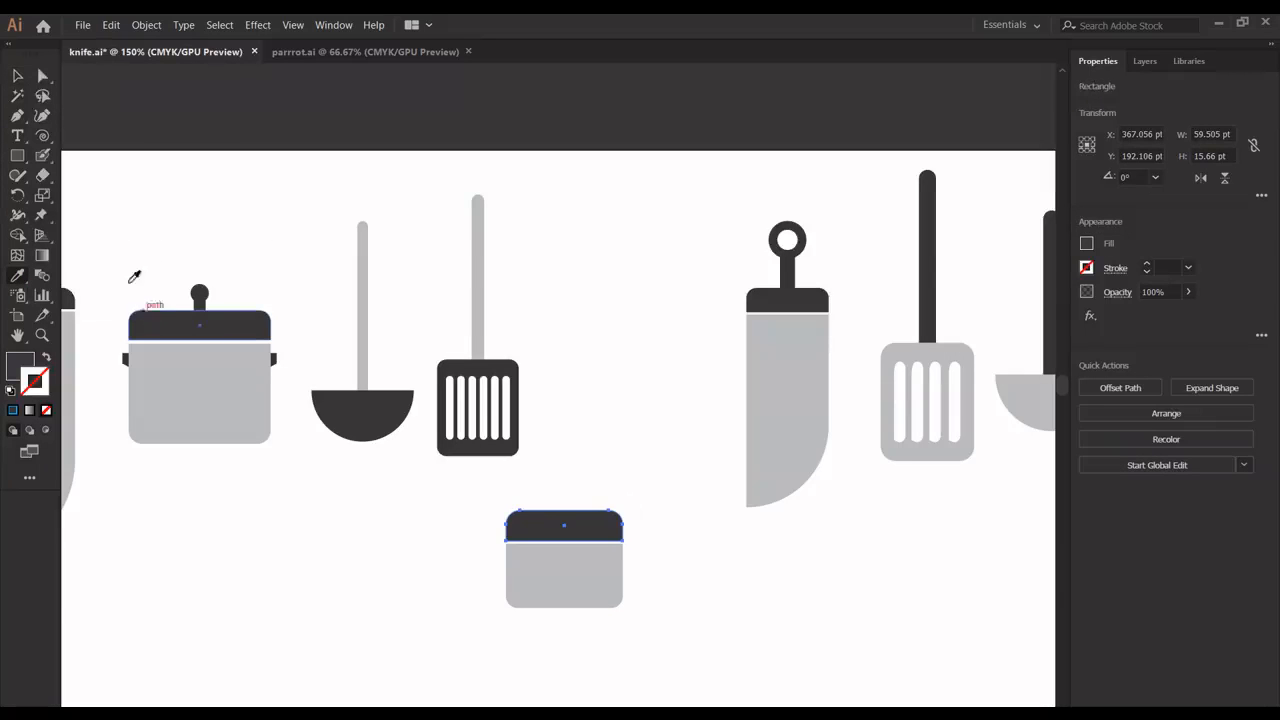
Step: Add a dark stem about 4.9 by 9.9 pt on the lid, centre it horizontally with the pot parts, and lower it slightly
{"action": "left_click", "coordinate": [17, 155]}
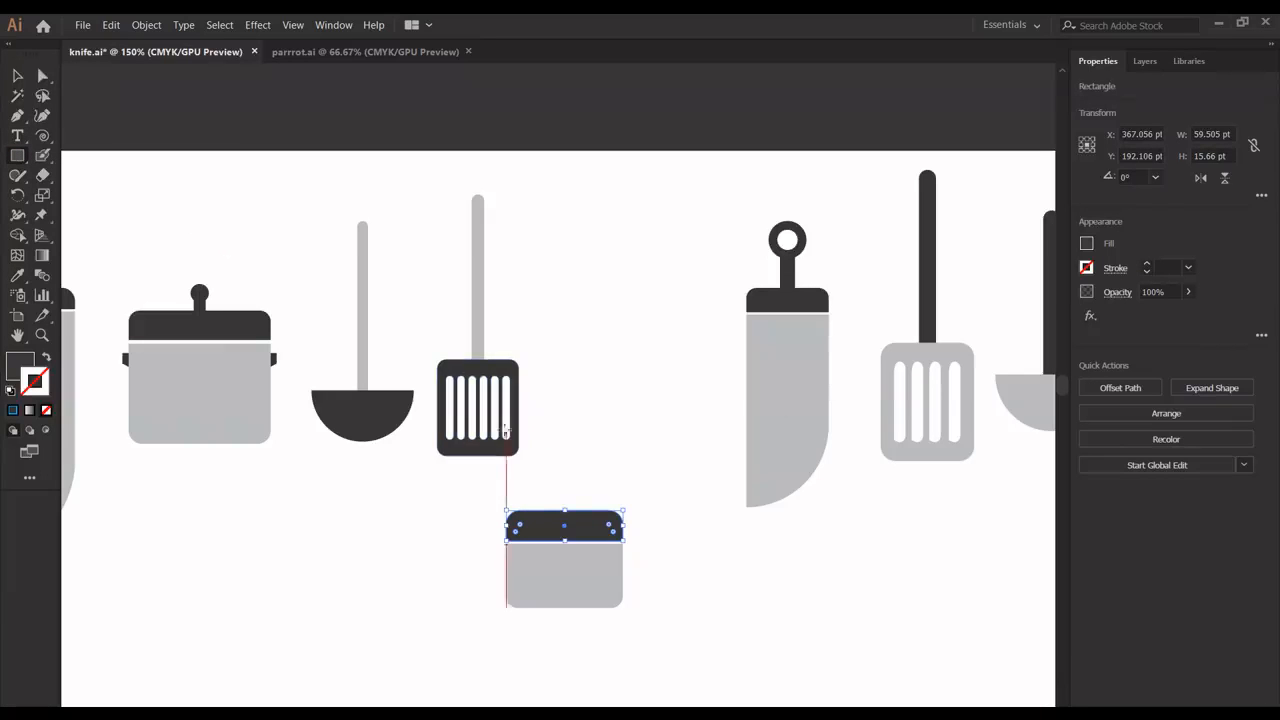
{"action": "left_click_drag", "start_coordinate": [562, 492], "coordinate": [574, 511]}
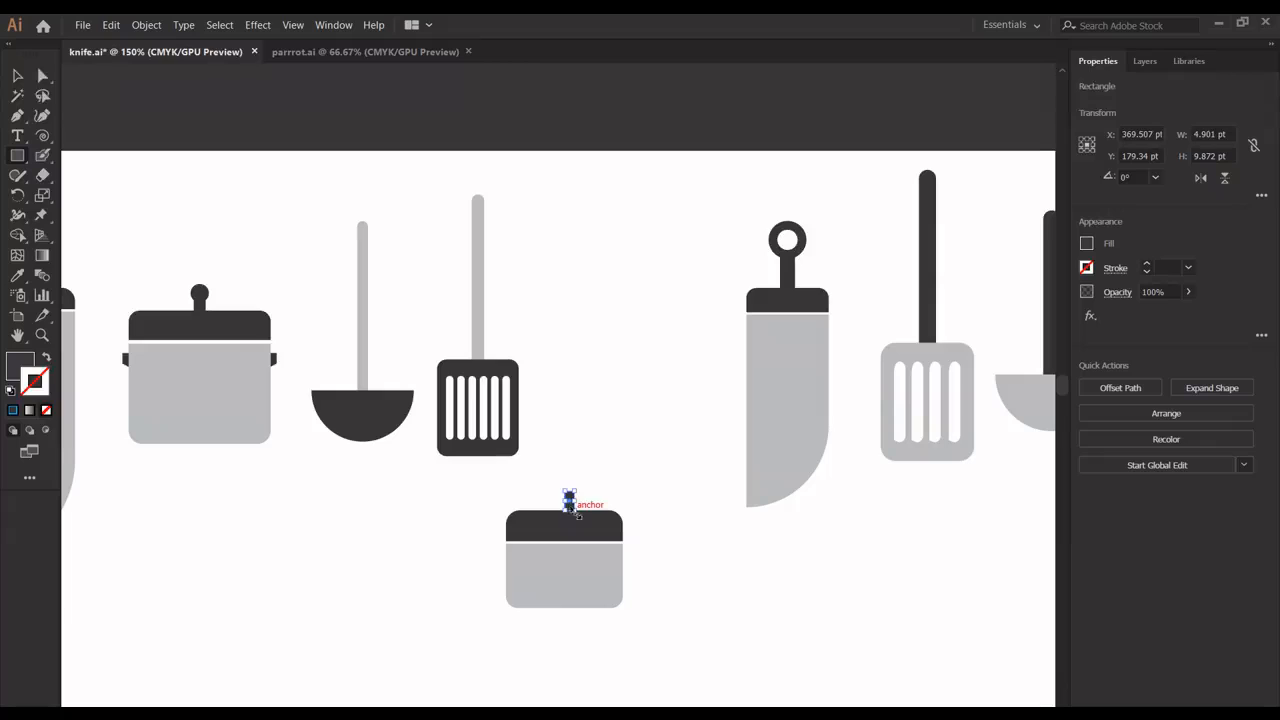
{"action": "left_click", "coordinate": [17, 75]}
{"action": "left_click_drag", "start_coordinate": [553, 481], "coordinate": [621, 657]}
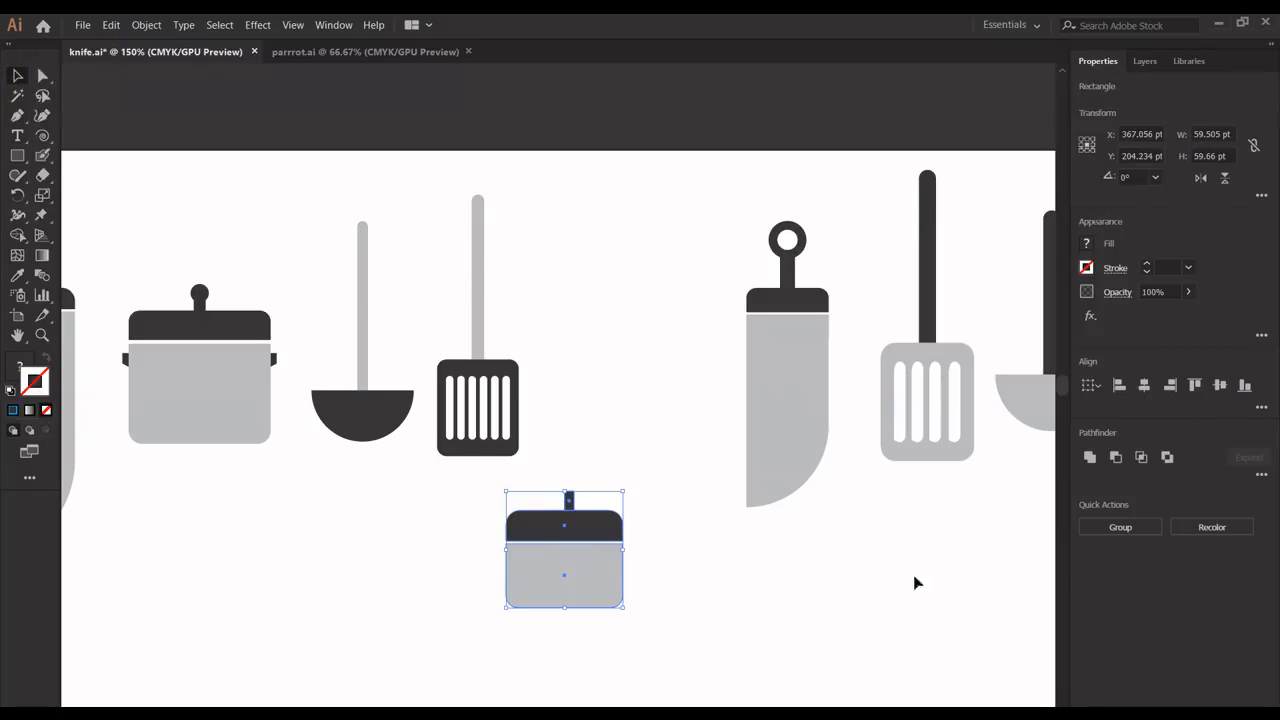
{"action": "left_click", "coordinate": [1144, 386]}
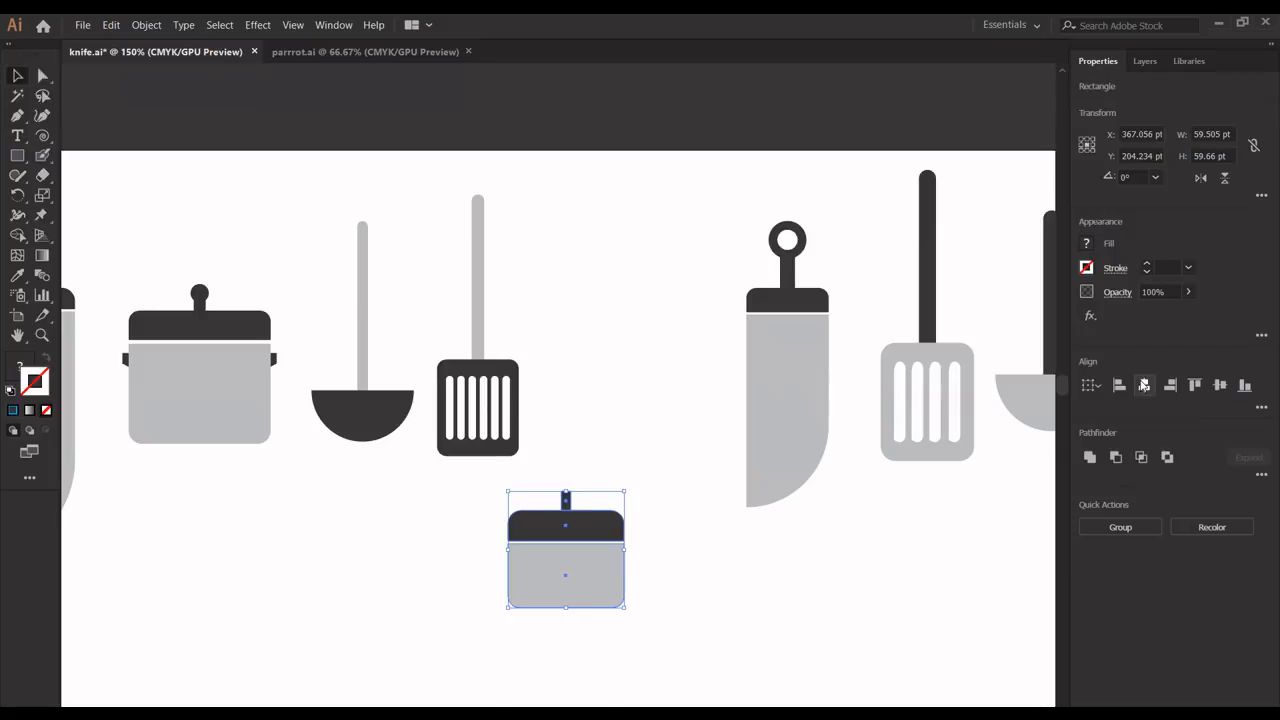
{"action": "left_click", "coordinate": [700, 552]}
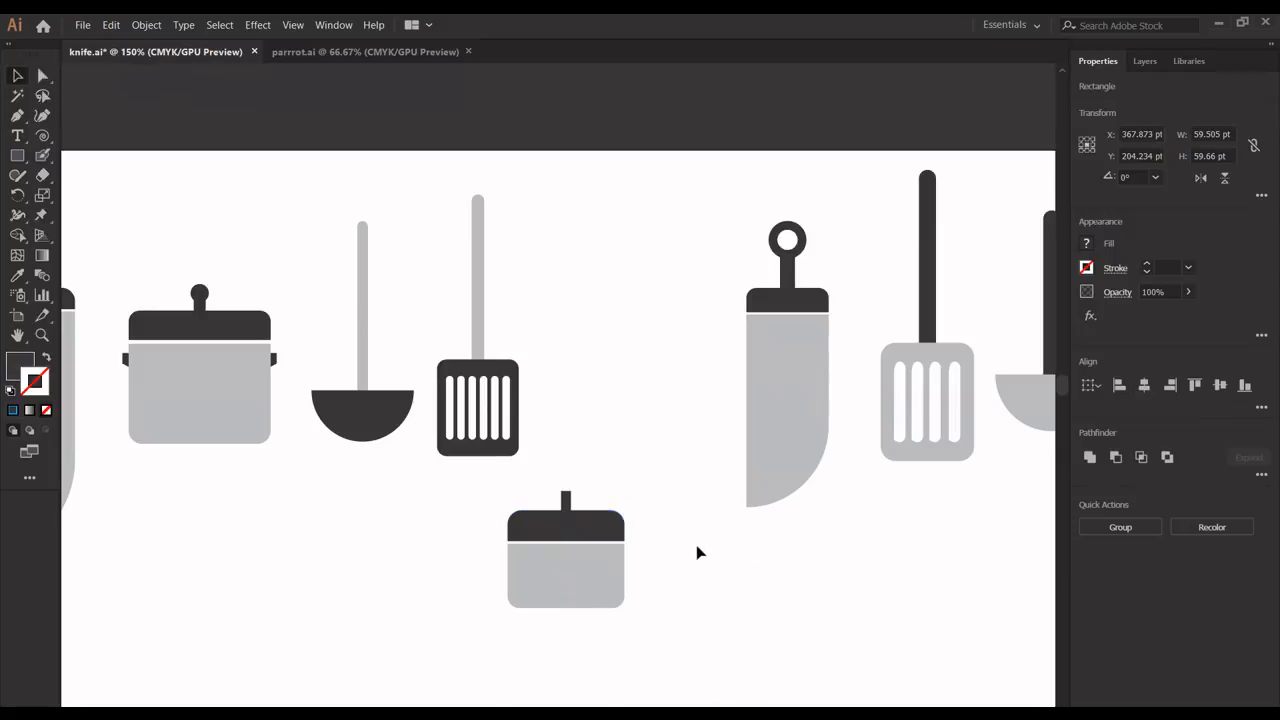
{"action": "left_click", "coordinate": [567, 500]}
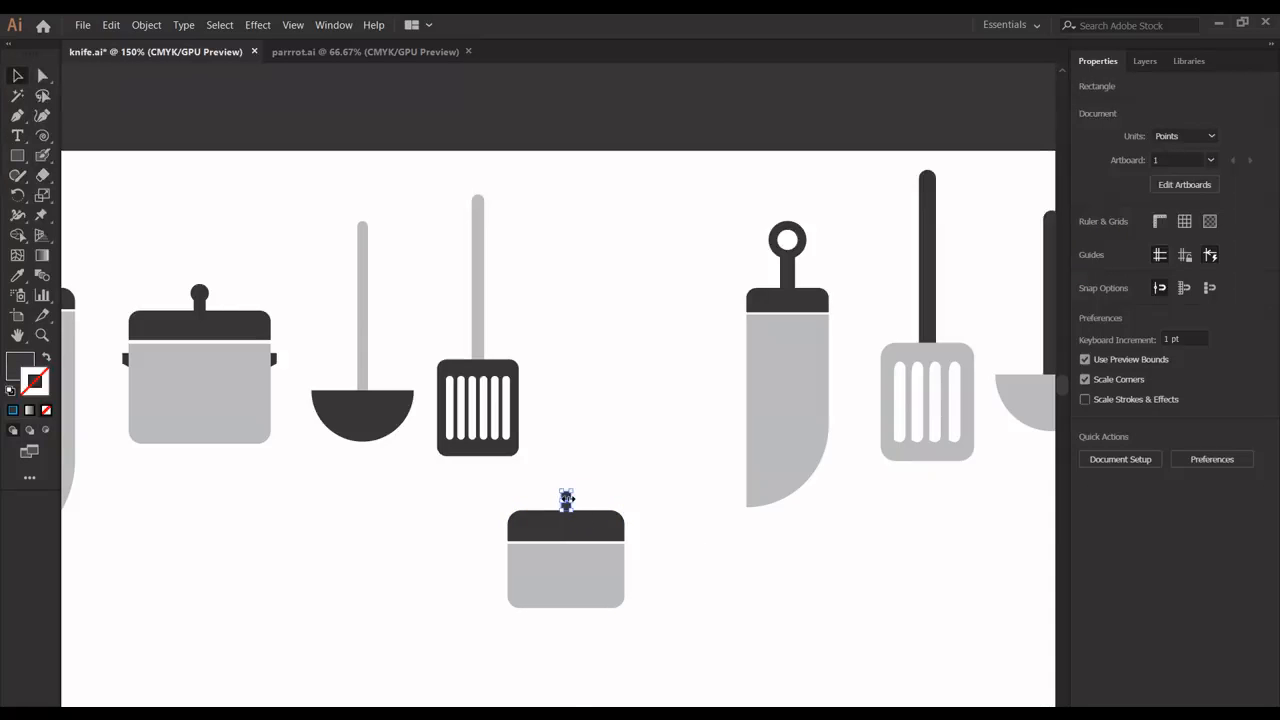
{"action": "left_click", "coordinate": [556, 349]}
Step: Draw a dark circle about 13.6 pt across on top of the stem and nudge it into line with the stem
{"action": "left_click", "coordinate": [17, 156]}
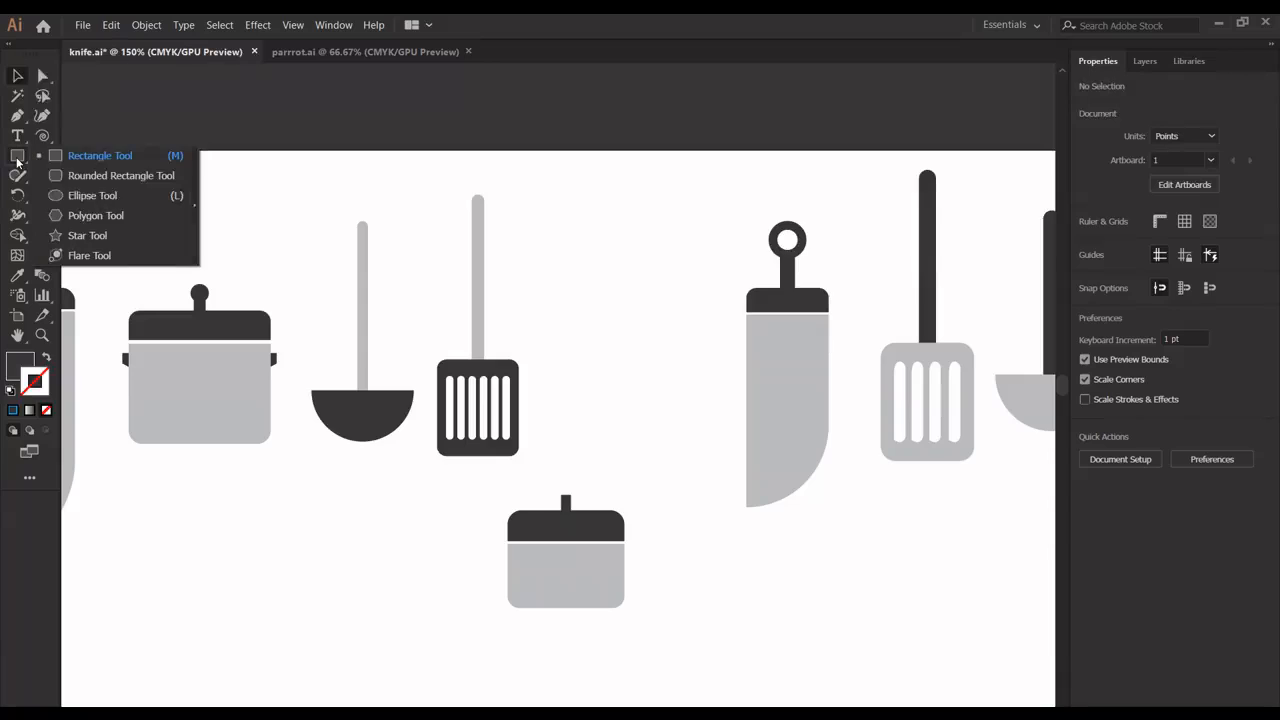
{"action": "left_click", "coordinate": [73, 197]}
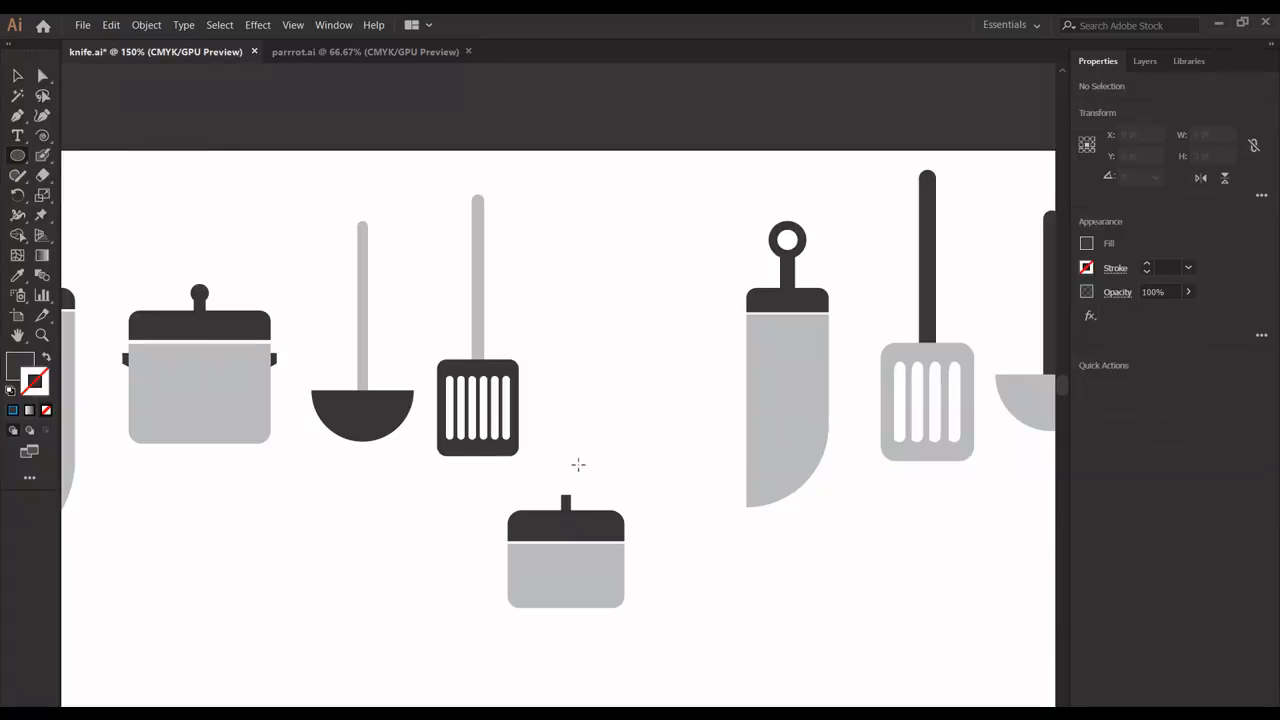
{"action": "left_click_drag", "start_coordinate": [554, 474], "coordinate": [576, 498]}
{"action": "key", "text": "Left"}
{"action": "key", "text": "Left"}
{"action": "key", "text": "Left"}
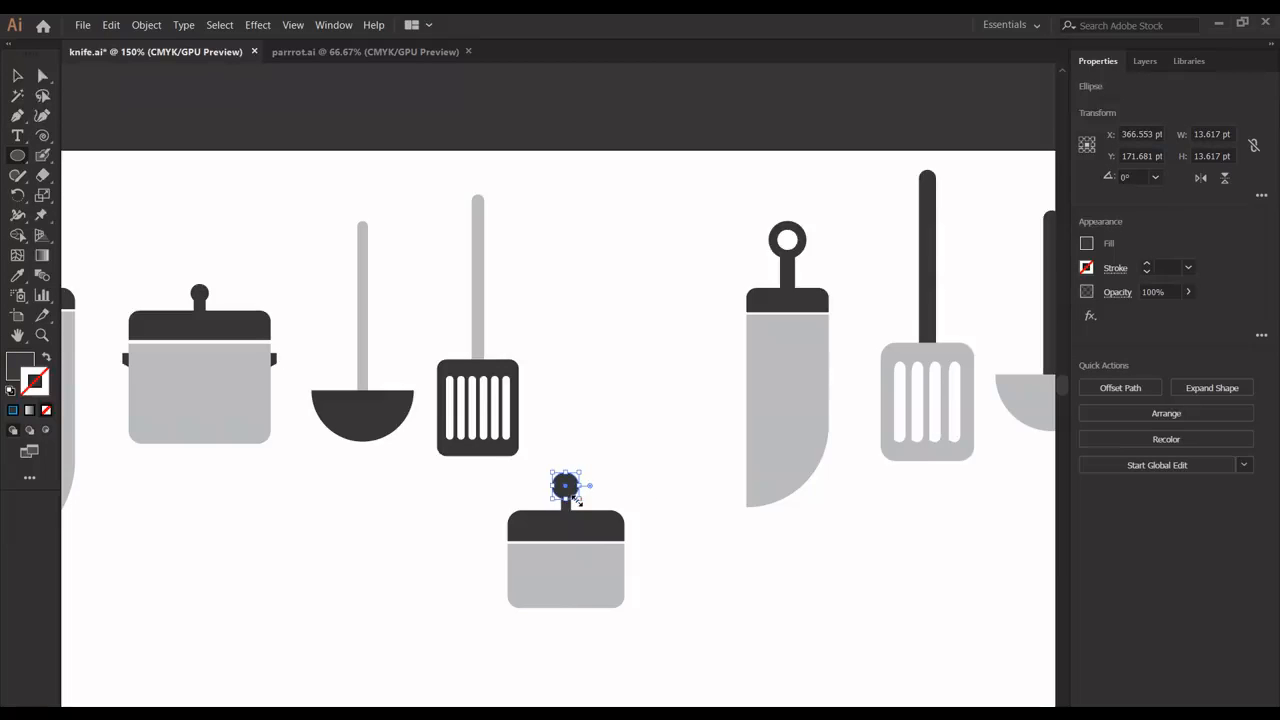
{"action": "key", "text": "Right"}
{"action": "key", "text": "Right"}
{"action": "left_click", "coordinate": [587, 438]}
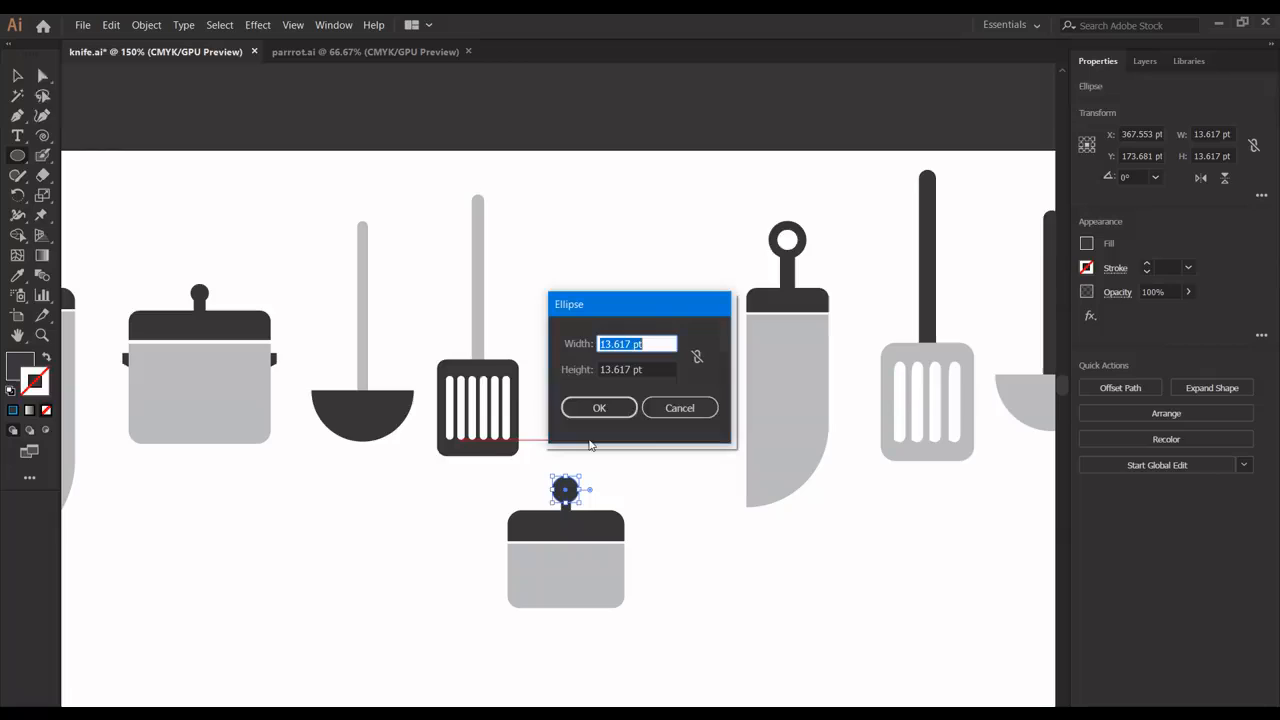
{"action": "left_click", "coordinate": [681, 407]}
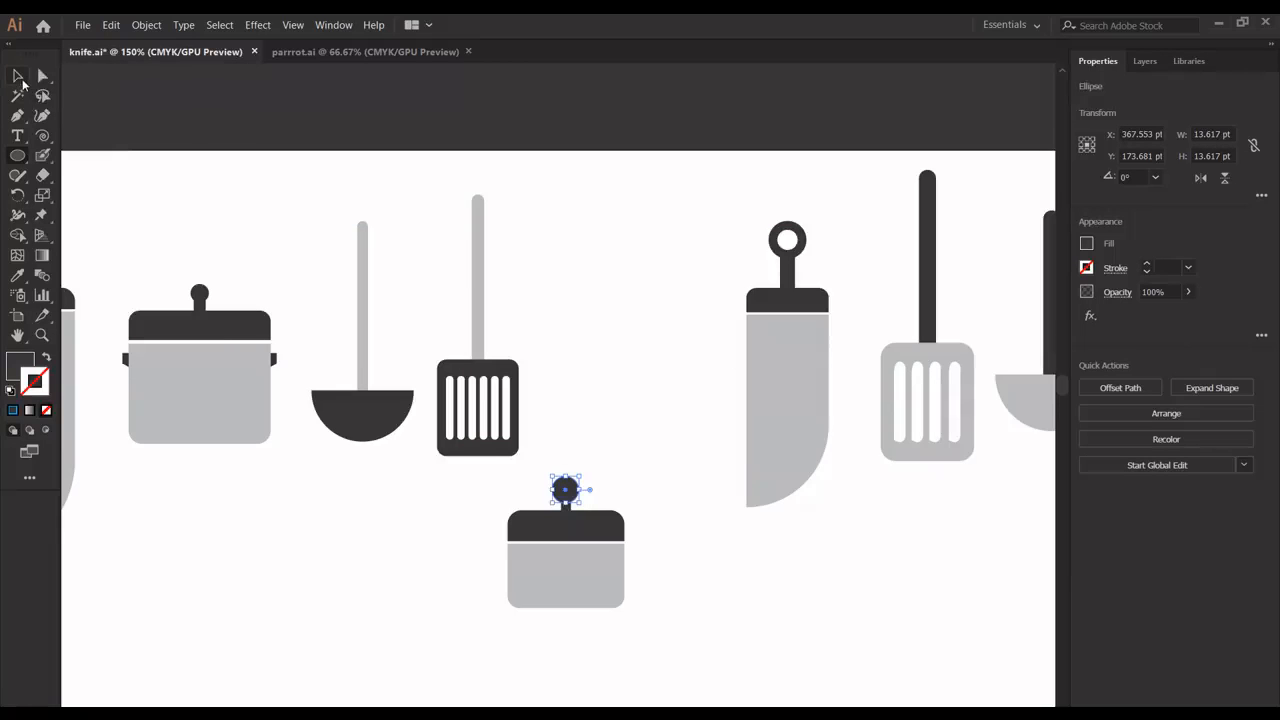
Step: Shrink the knob circle to about 9.6 pt around its centre and move it down 3 pt onto the stem
{"action": "left_click", "coordinate": [21, 80]}
{"action": "left_click_drag", "start_coordinate": [578, 503], "coordinate": [565, 494]}
{"action": "left_click", "coordinate": [614, 503]}
{"action": "left_click", "coordinate": [565, 489]}
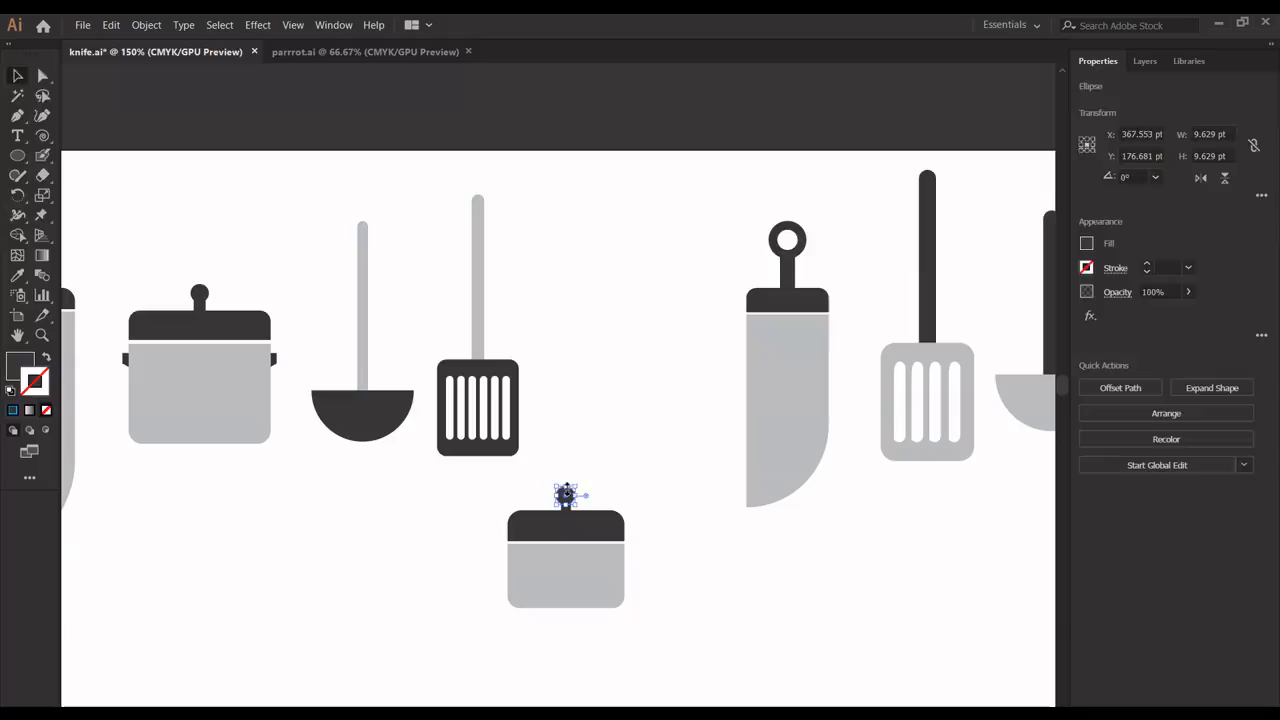
{"action": "left_click", "coordinate": [581, 435]}
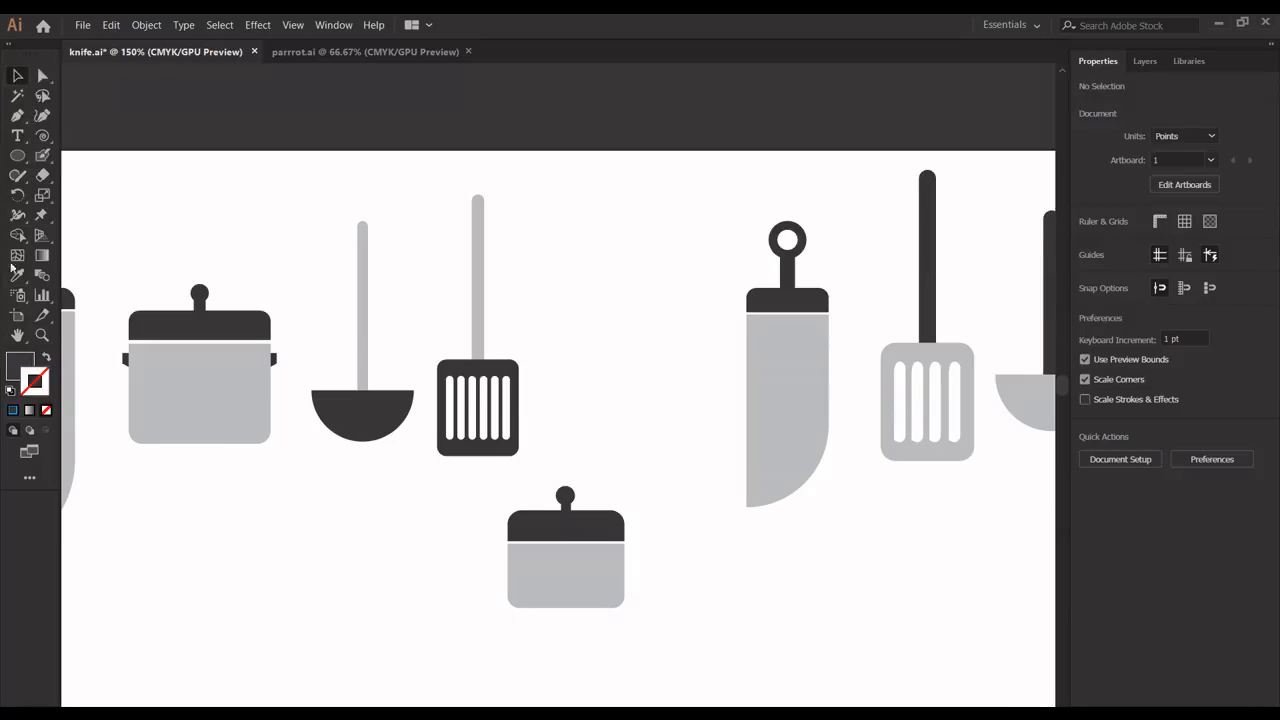
Step: Draw a dark square about 7 pt wide against the right edge of the small pot's body, near its upper end
{"action": "left_click_drag", "start_coordinate": [14, 166], "coordinate": [100, 153]}
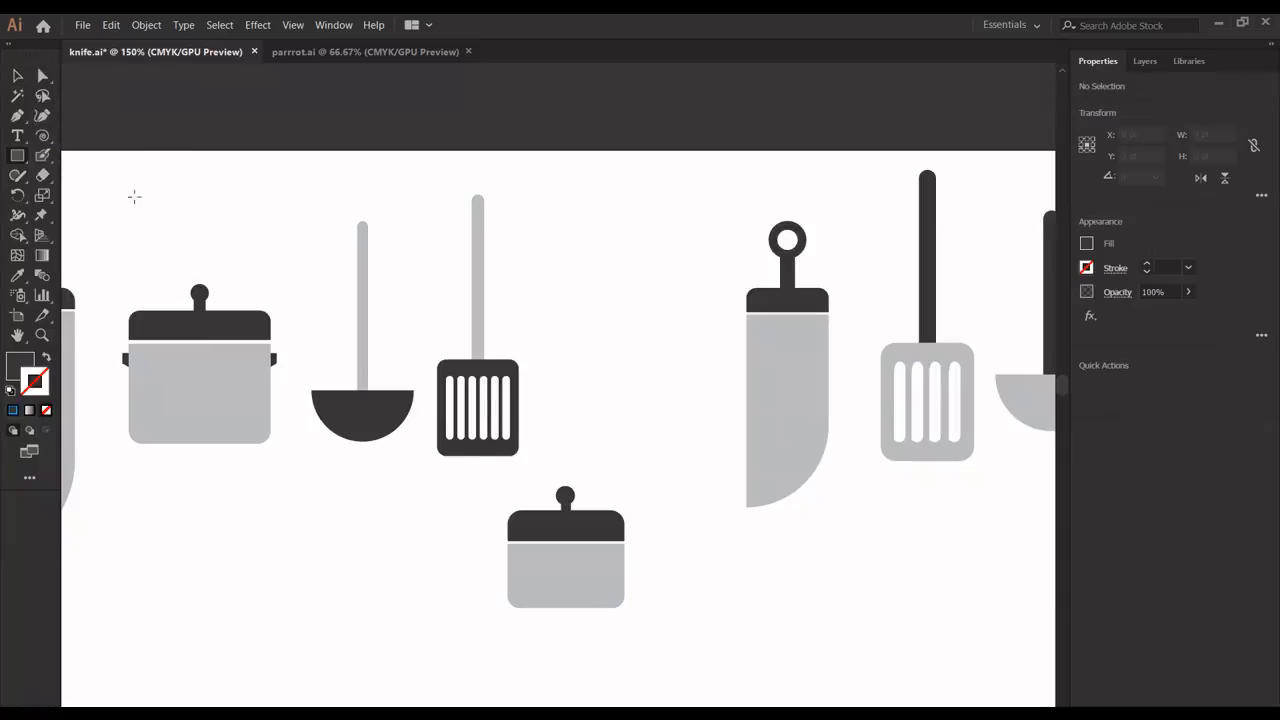
{"action": "left_click", "coordinate": [623, 548]}
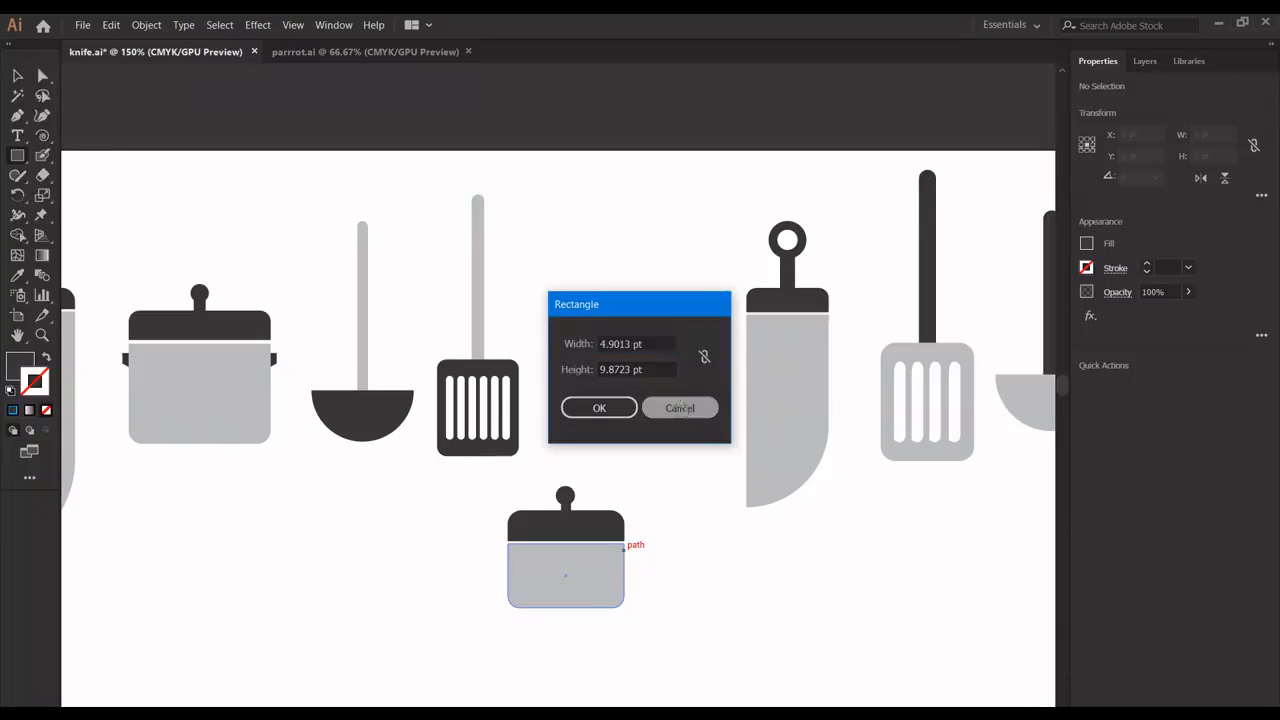
{"action": "key", "text": "Escape"}
{"action": "left_click_drag", "start_coordinate": [623, 550], "coordinate": [637, 564]}
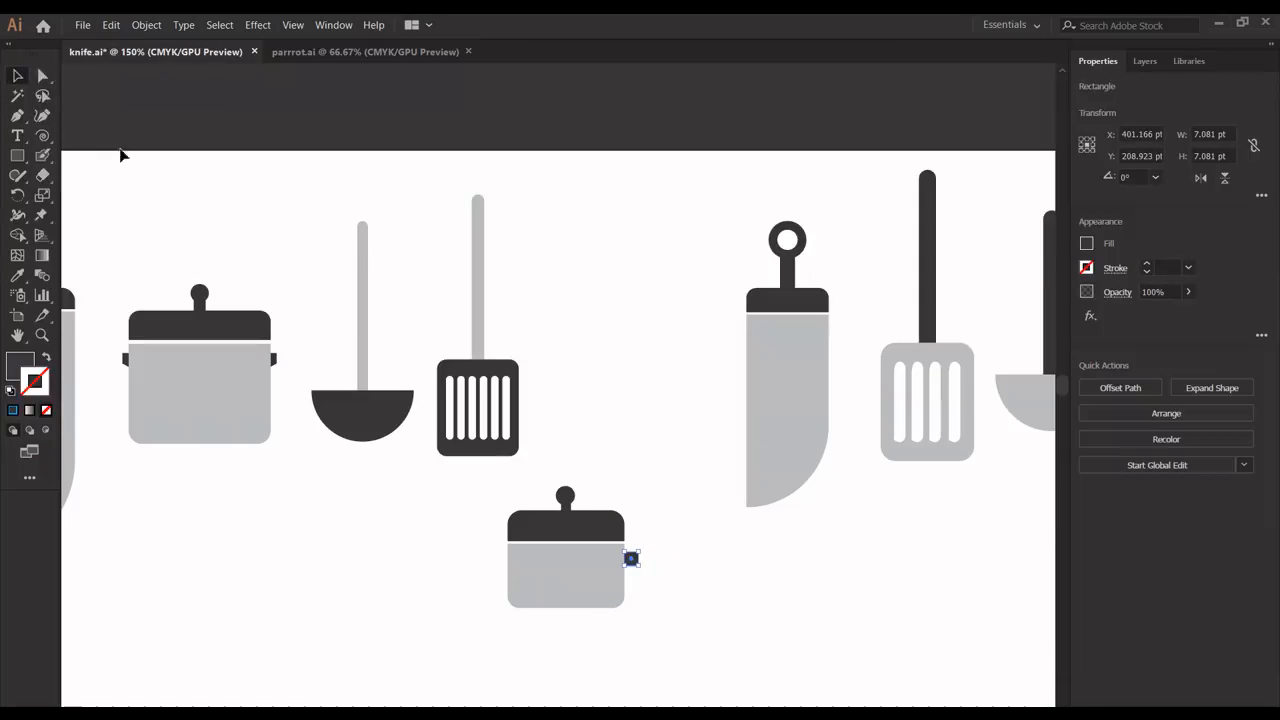
Step: Move the square's lower-left anchor point down 3 pt to give the side handle a slanted lower edge
{"action": "left_click", "coordinate": [45, 78]}
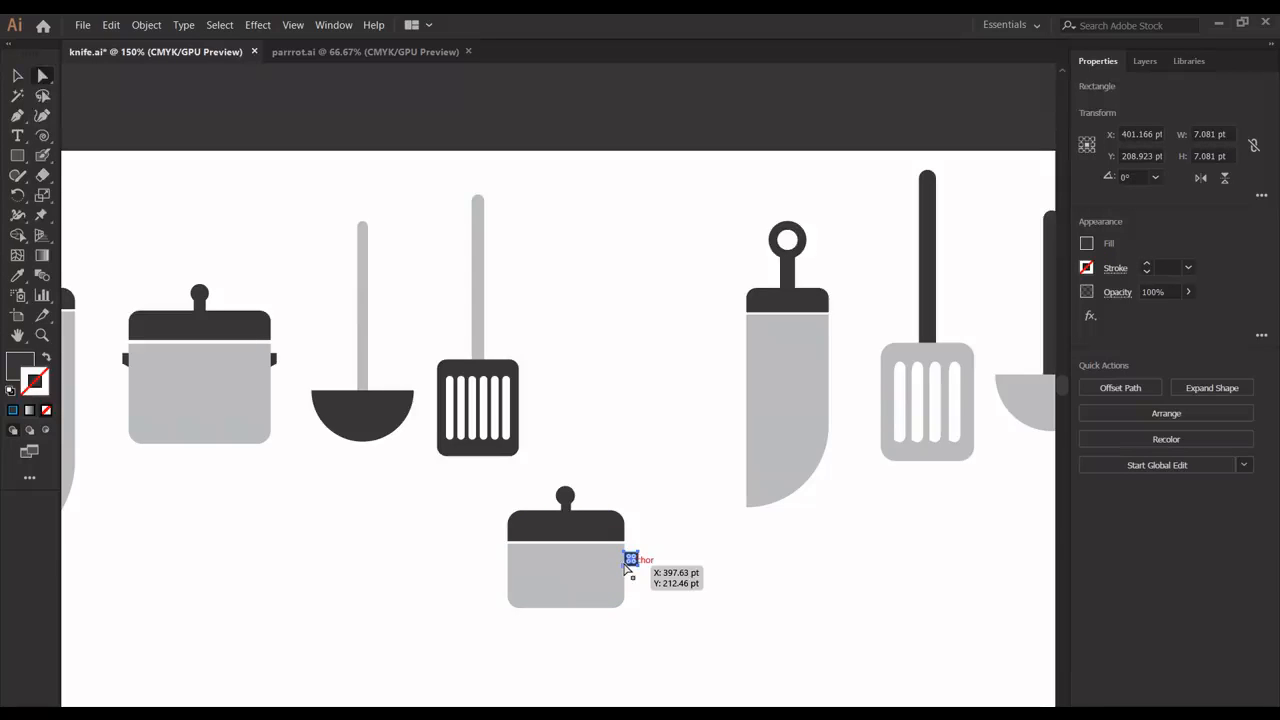
{"action": "left_click", "coordinate": [625, 566]}
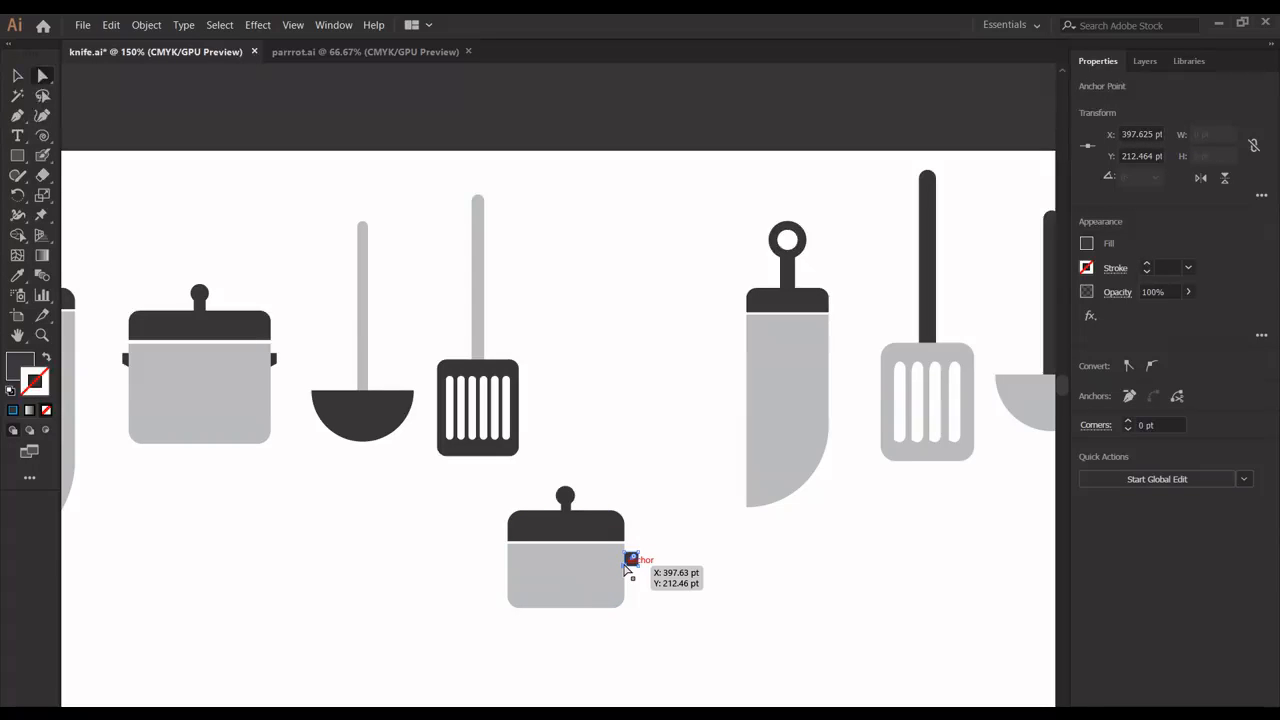
{"action": "left_click_drag", "start_coordinate": [625, 566], "coordinate": [626, 570]}
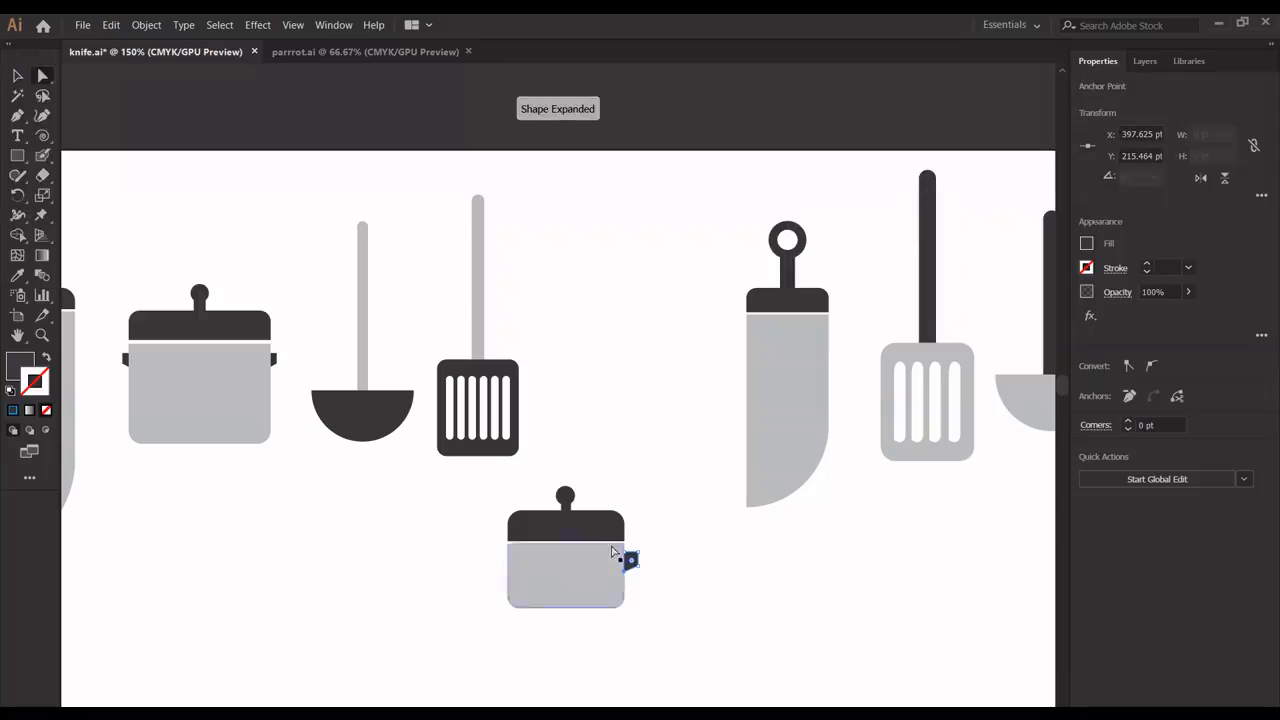
{"action": "left_click", "coordinate": [17, 76]}
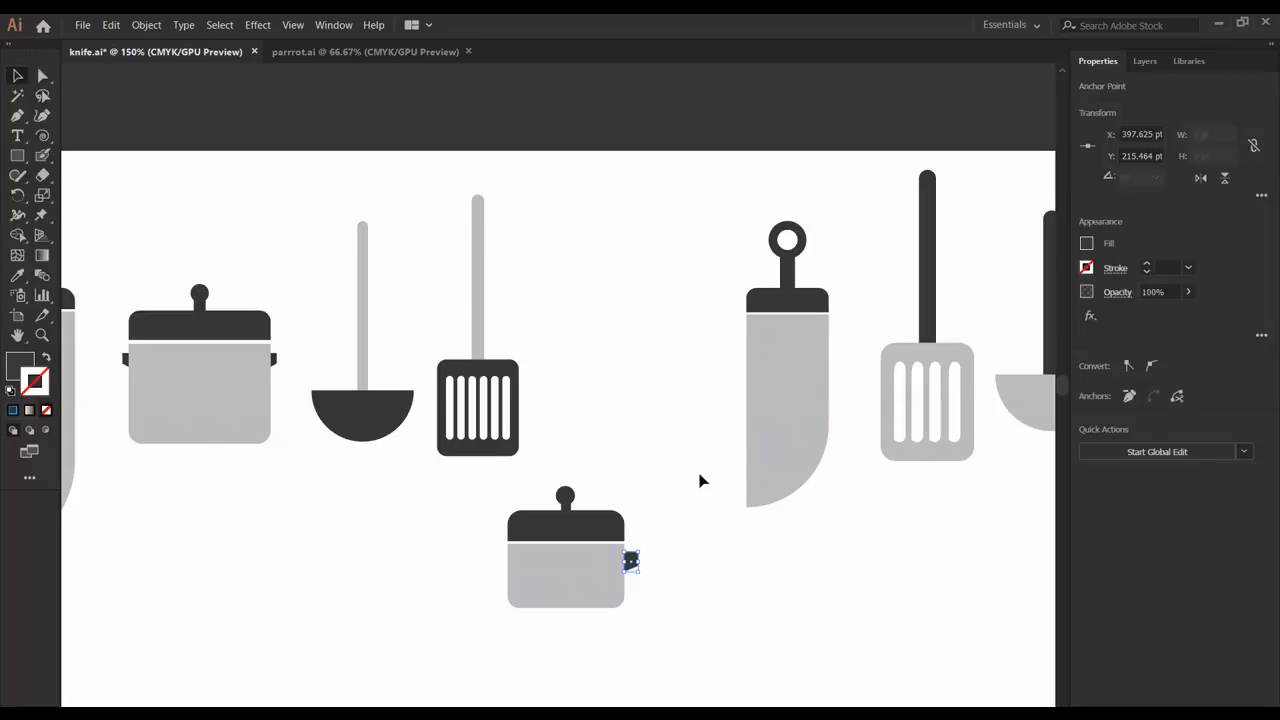
Step: Move the slanted side handle inward so it is centred on the right edge of the small pot's body
{"action": "left_click", "coordinate": [698, 482]}
{"action": "left_click_drag", "start_coordinate": [636, 558], "coordinate": [625, 558]}
{"action": "left_click", "coordinate": [660, 563]}
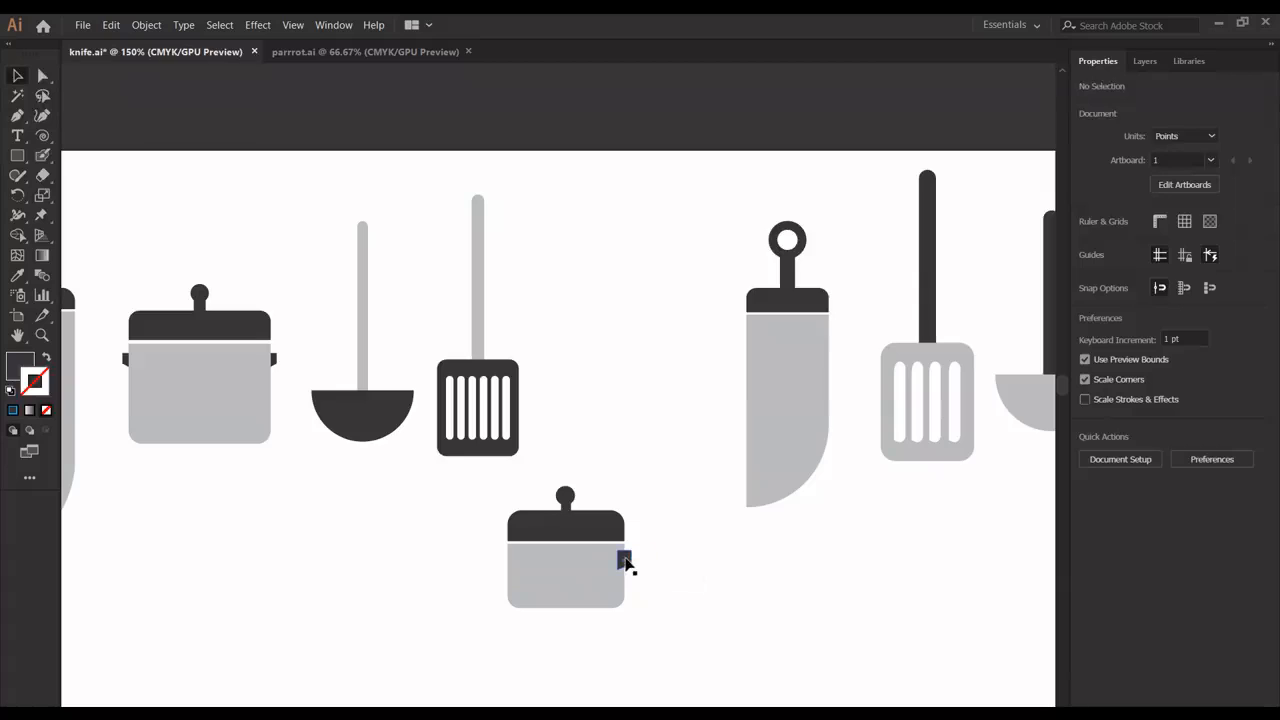
{"action": "left_click", "coordinate": [625, 562]}
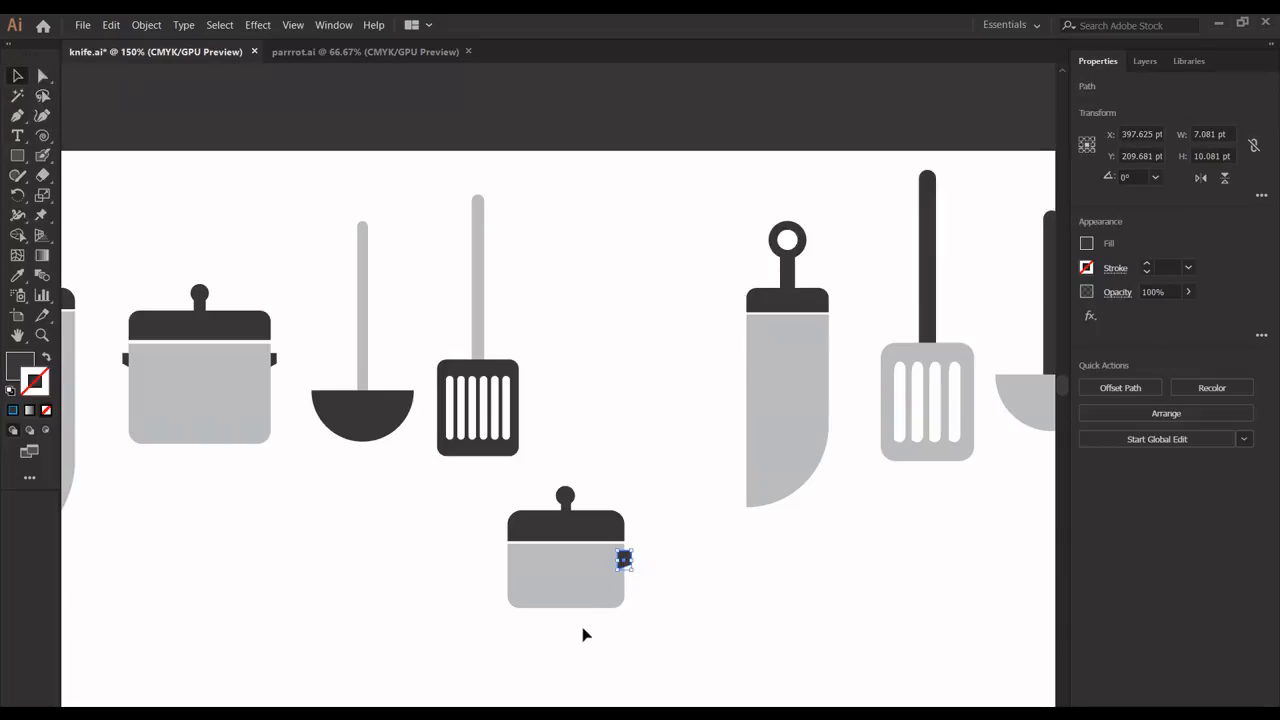
Step: Bring the small pot's body, lid, stem and knob to the front so they cover the inner half of the side handle
{"action": "left_click_drag", "start_coordinate": [577, 655], "coordinate": [564, 480]}
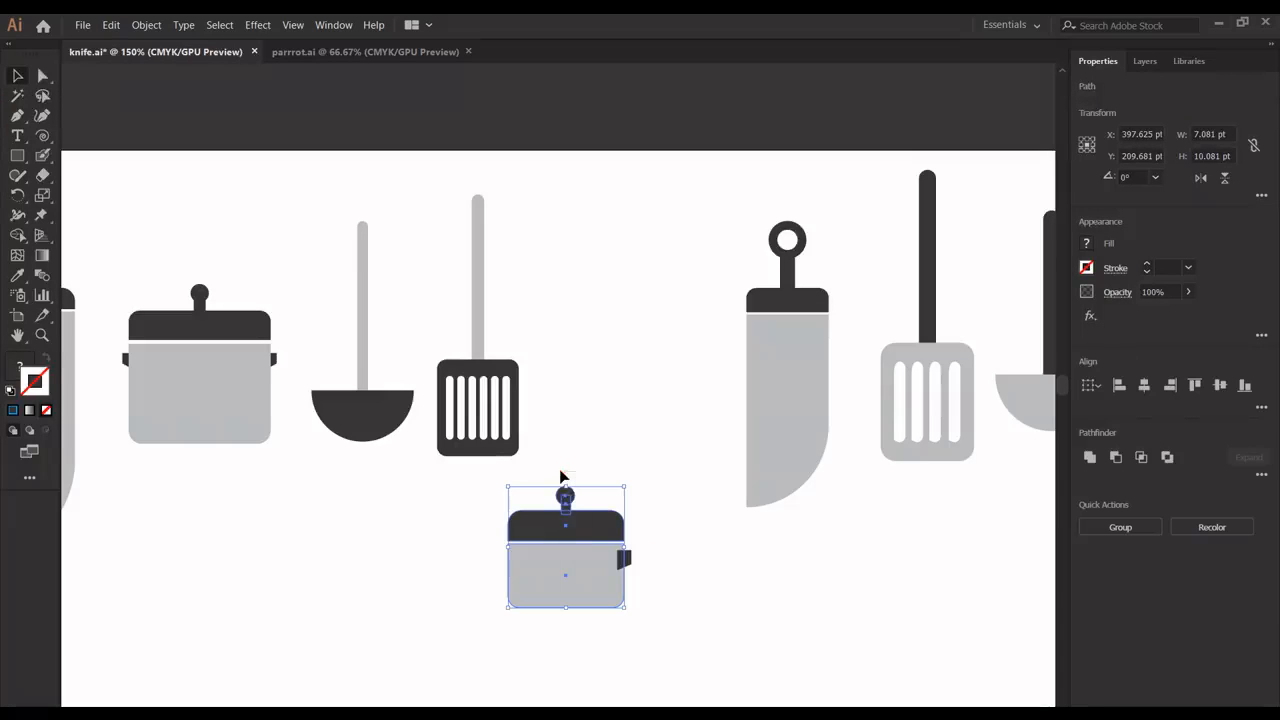
{"action": "right_click", "coordinate": [569, 528]}
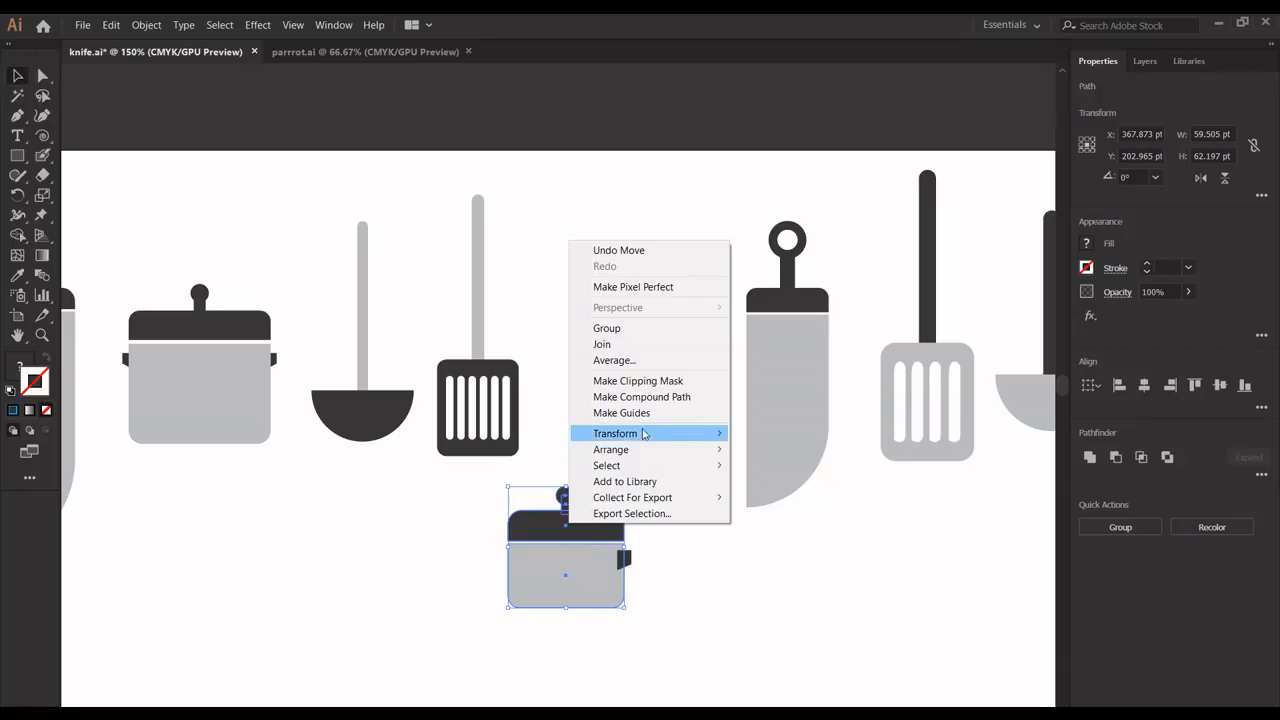
{"action": "mouse_move", "coordinate": [685, 450]}
{"action": "left_click", "coordinate": [762, 452]}
{"action": "left_click", "coordinate": [703, 557]}
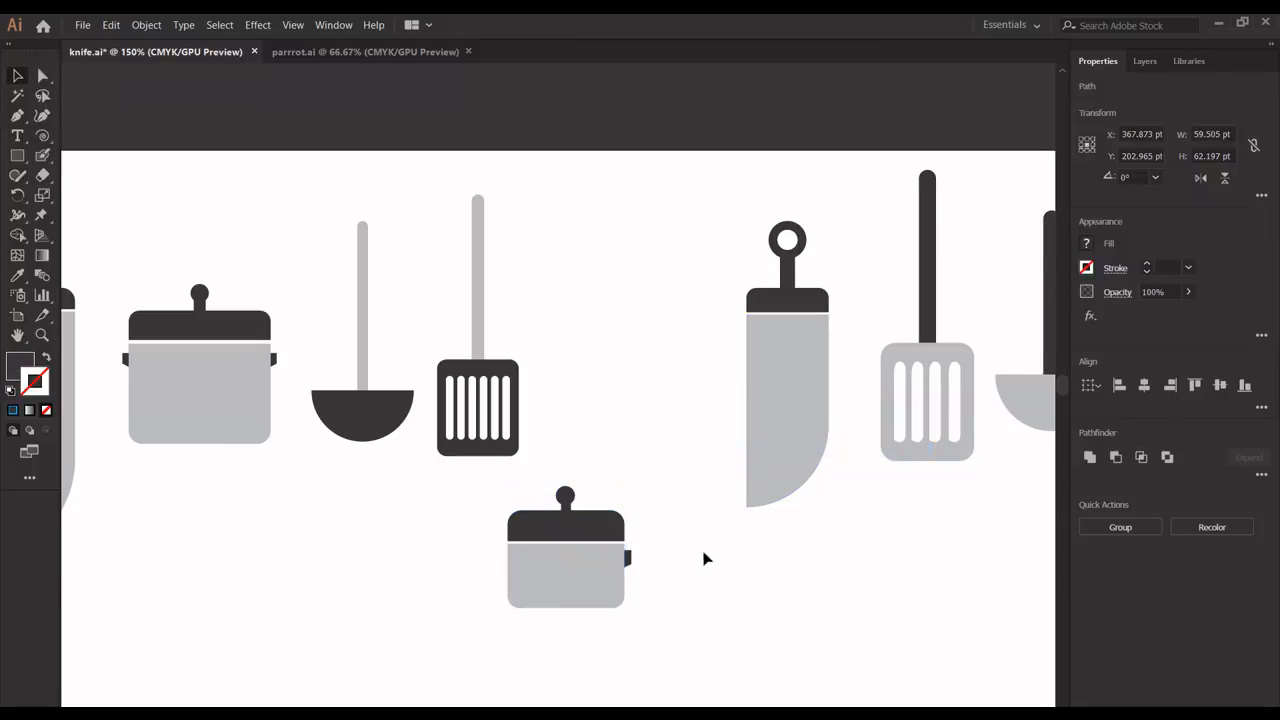
Step: Duplicate the side handle, mirror the copy left to right and move it 65 pt left, past the pot's left edge
{"action": "left_click", "coordinate": [628, 562]}
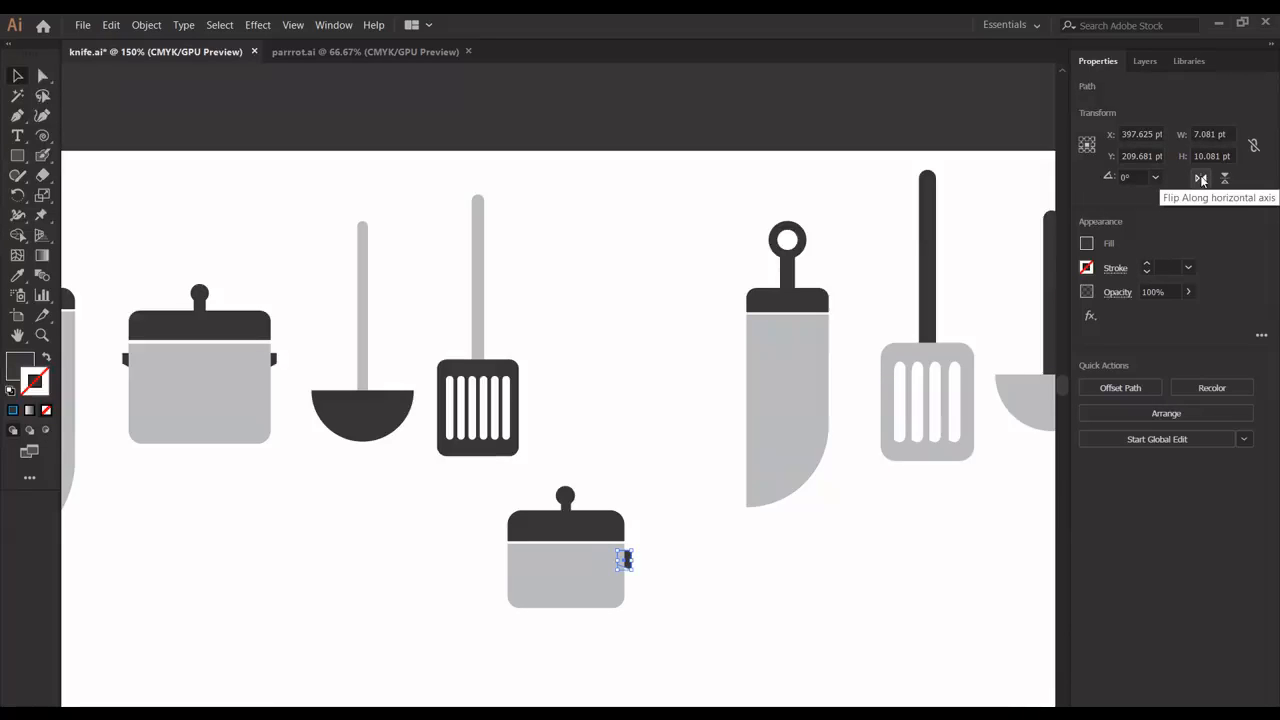
{"action": "key", "text": "Left"}
{"action": "key", "text": "Left"}
{"action": "key", "text": "Left"}
{"action": "key", "text": "Left"}
{"action": "key", "text": "Left"}
{"action": "key", "text": "Left"}
{"action": "key", "text": "Left"}
{"action": "key", "text": "Left"}
{"action": "key", "text": "Left"}
{"action": "key", "text": "Left"}
{"action": "key", "text": "Left"}
{"action": "key", "text": "Left"}
{"action": "key", "text": "Left"}
{"action": "key", "text": "Left"}
{"action": "key", "text": "Left"}
{"action": "key", "text": "Left"}
{"action": "key", "text": "Left"}
{"action": "key", "text": "Left"}
{"action": "key", "text": "Left"}
{"action": "key", "text": "Left"}
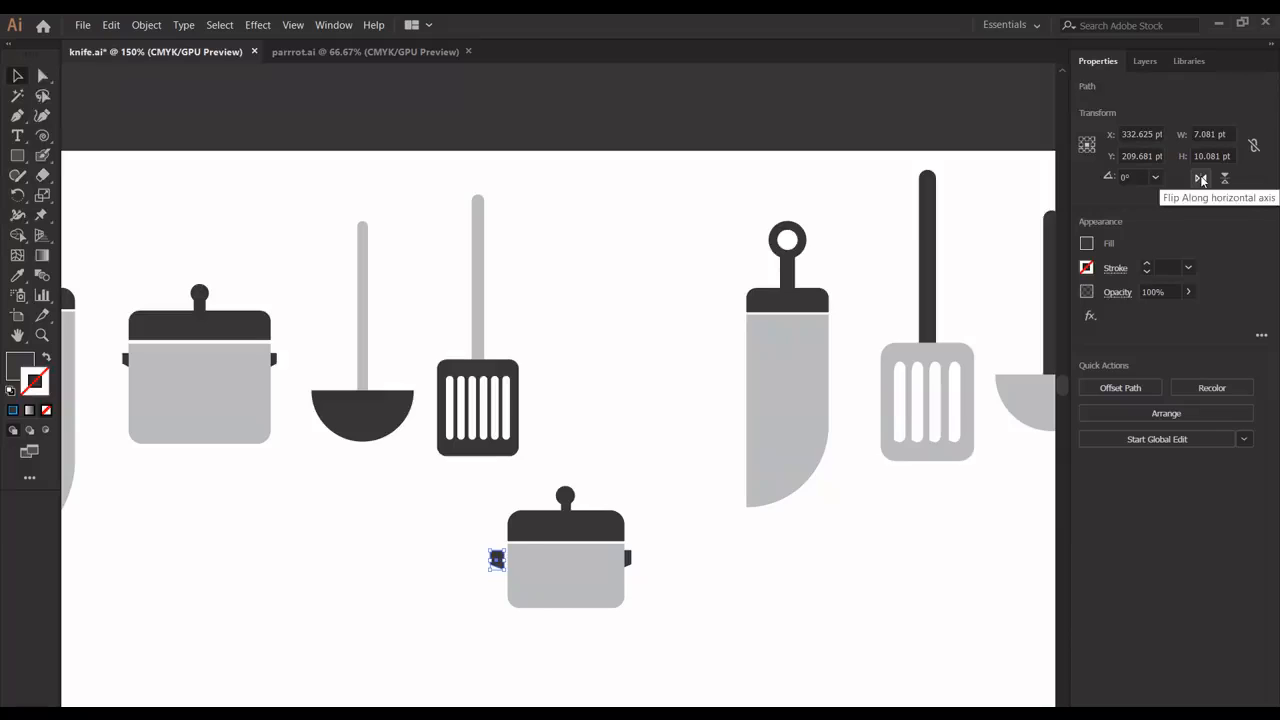
Step: Nudge the mirrored handle right to X 337.625 pt so it overlaps the pot's left edge symmetrically with the other handle
{"action": "key", "text": "Right"}
{"action": "key", "text": "Right"}
{"action": "key", "text": "Right"}
{"action": "key", "text": "Right"}
{"action": "key", "text": "Right"}
{"action": "key", "text": "Right"}
{"action": "key", "text": "Right"}
{"action": "key", "text": "Right"}
{"action": "key", "text": "Right"}
{"action": "key", "text": "Right"}
{"action": "key", "text": "Left"}
{"action": "key", "text": "Left"}
{"action": "key", "text": "Left"}
{"action": "key", "text": "Left"}
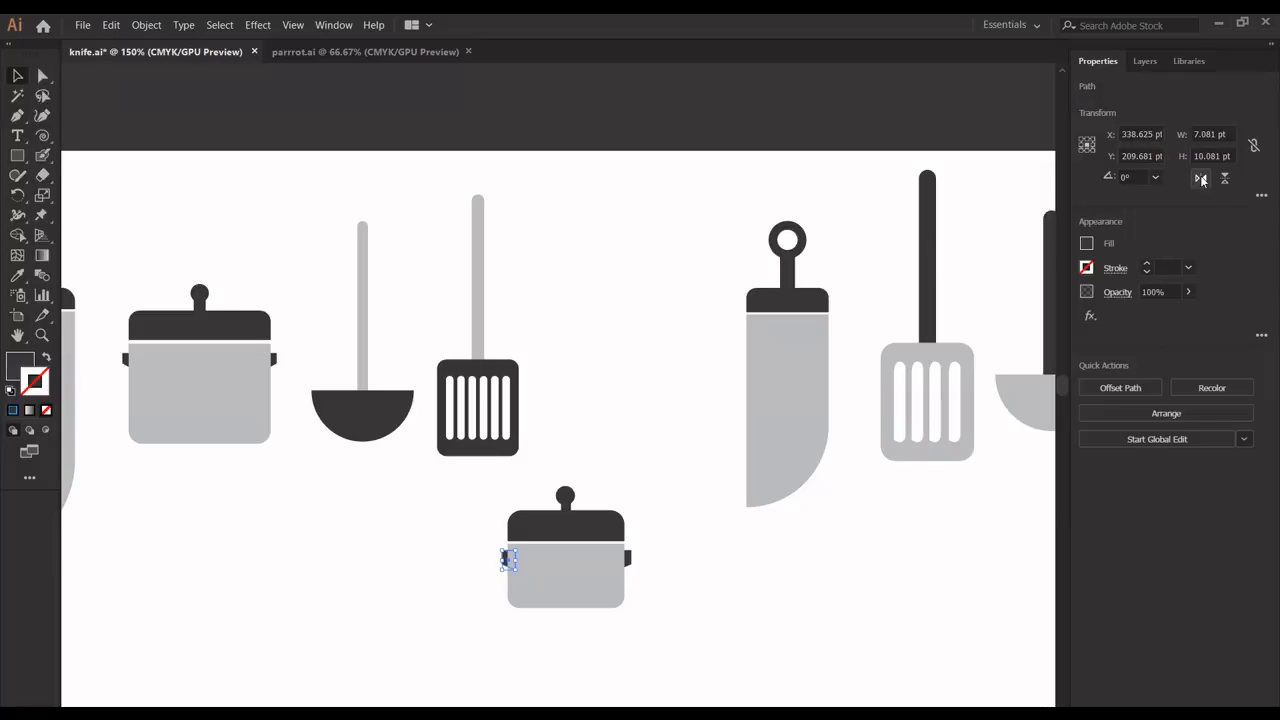
{"action": "left_click", "coordinate": [685, 457]}
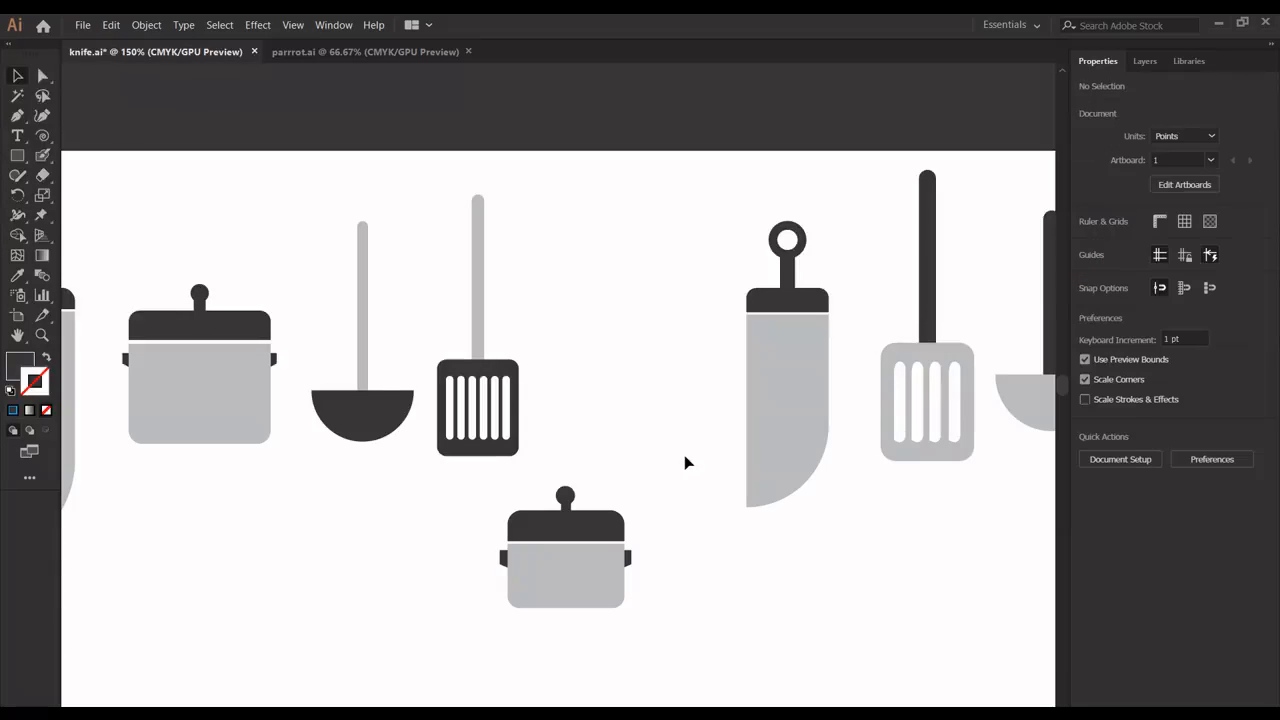
{"action": "left_click", "coordinate": [503, 560]}
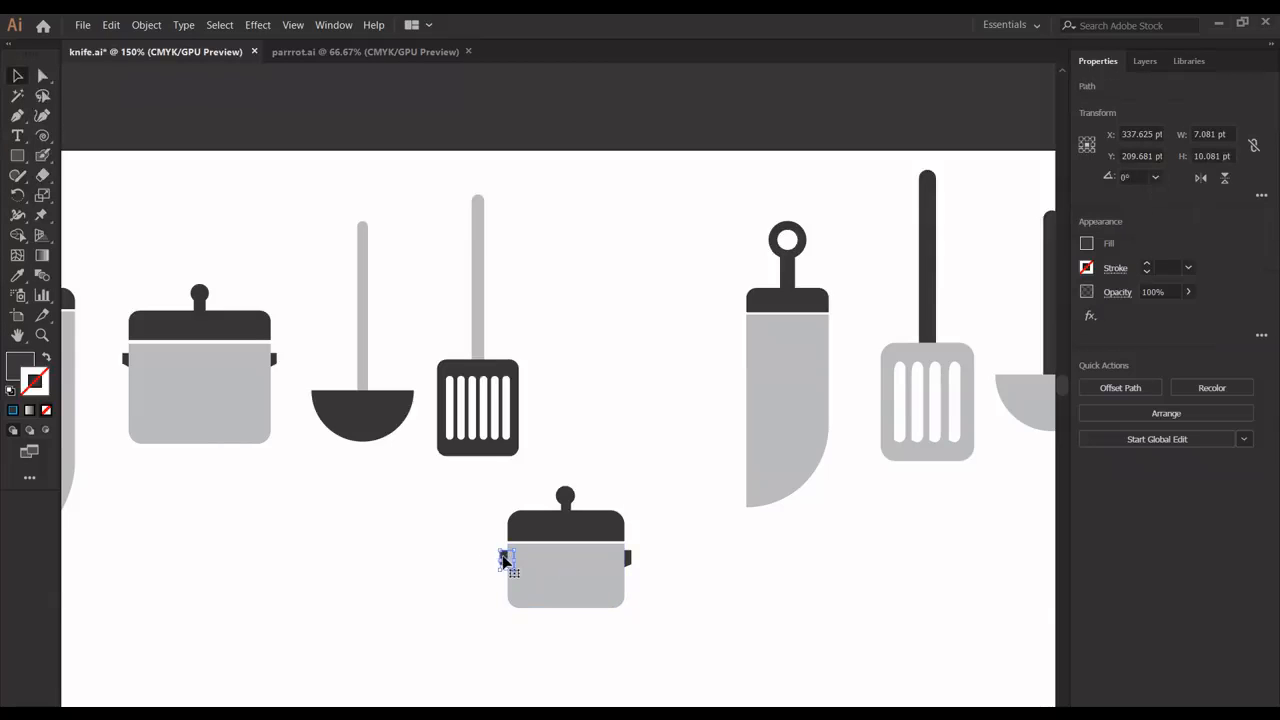
{"action": "left_click", "coordinate": [674, 608]}
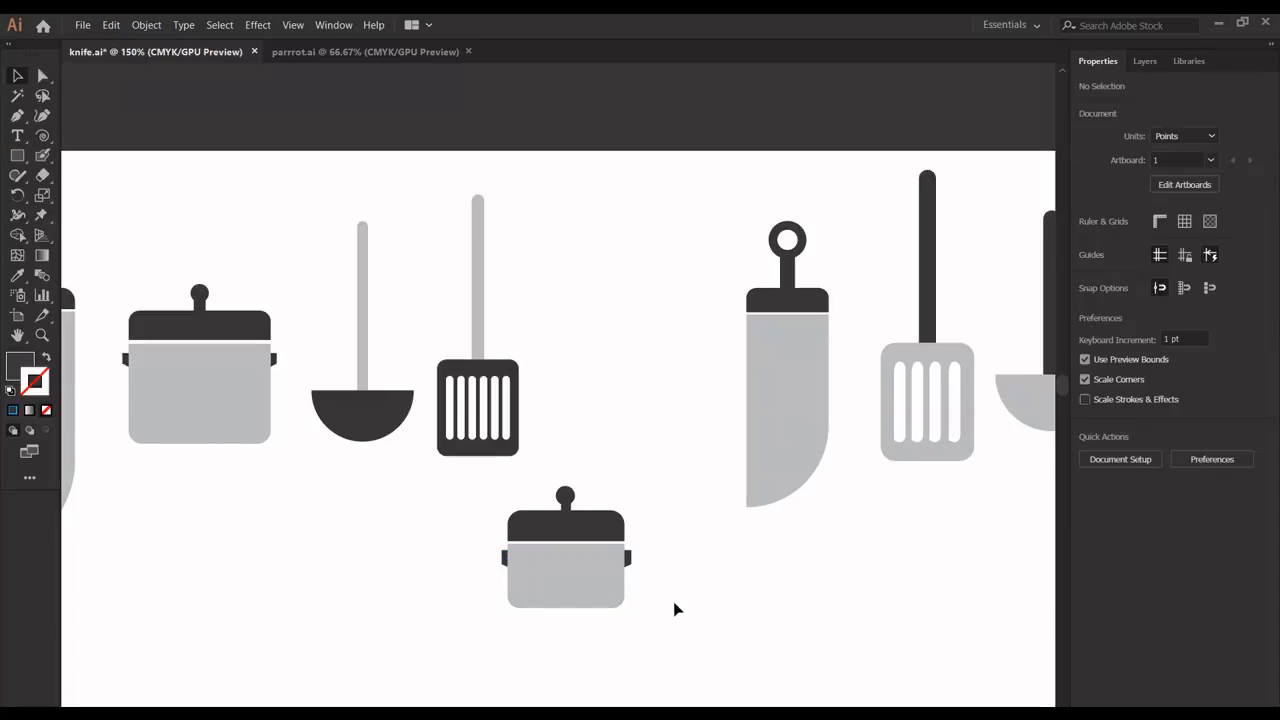
{"action": "left_click", "coordinate": [505, 563]}
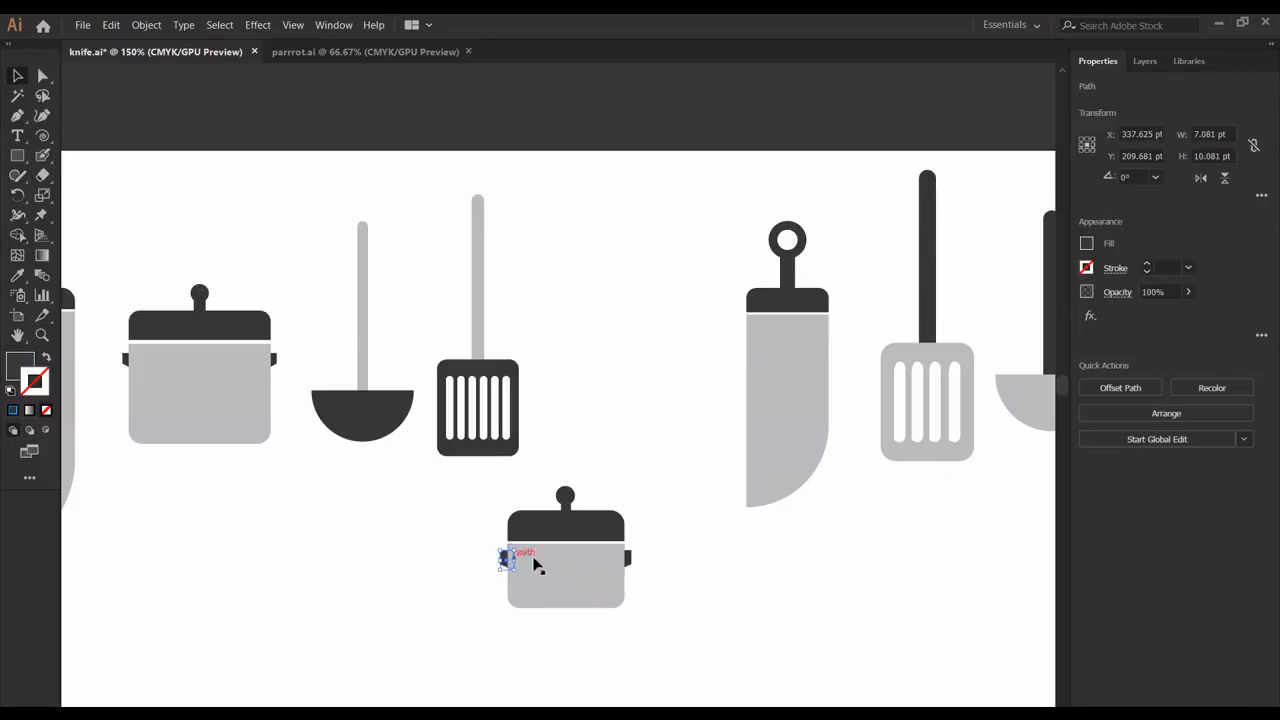
{"action": "left_click", "coordinate": [672, 655]}
Step: Move the complete small pot to the right of the light-bowled ladle and enlarge it proportionally around its centre by about a third
{"action": "scroll", "coordinate": [672, 655], "scroll_direction": "right", "scroll_amount": 6}
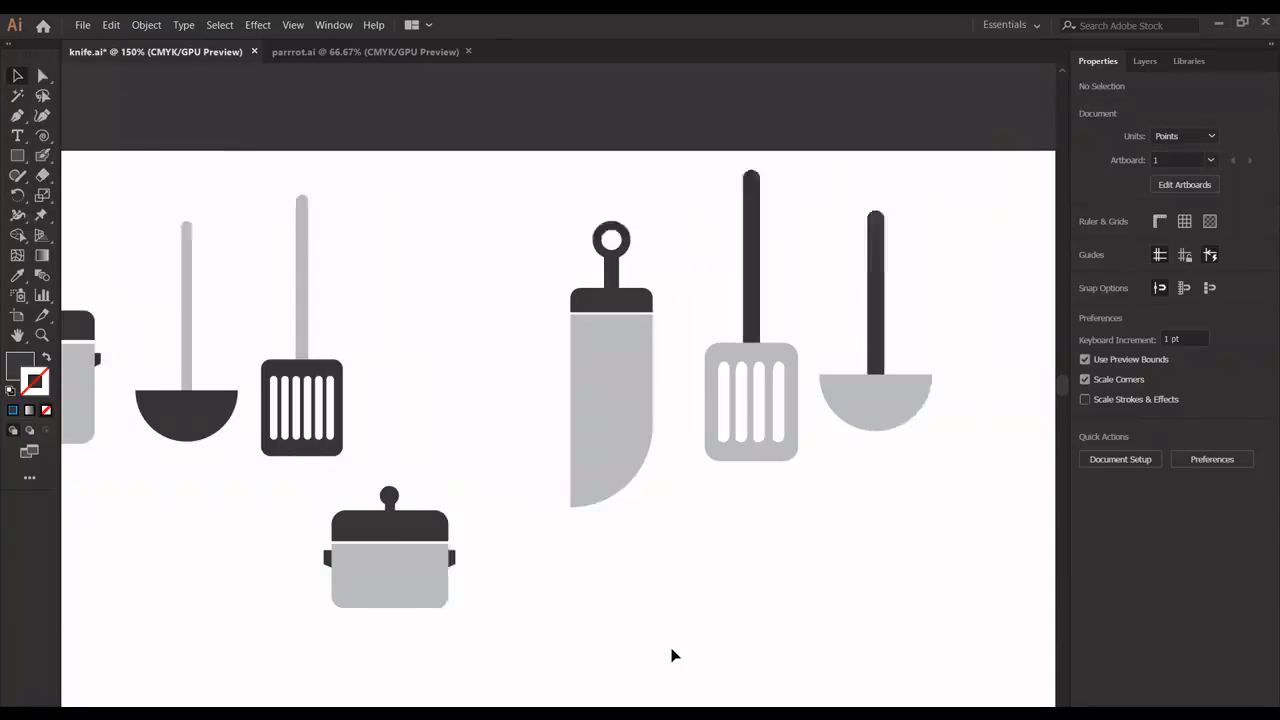
{"action": "left_click_drag", "start_coordinate": [361, 616], "coordinate": [952, 282]}
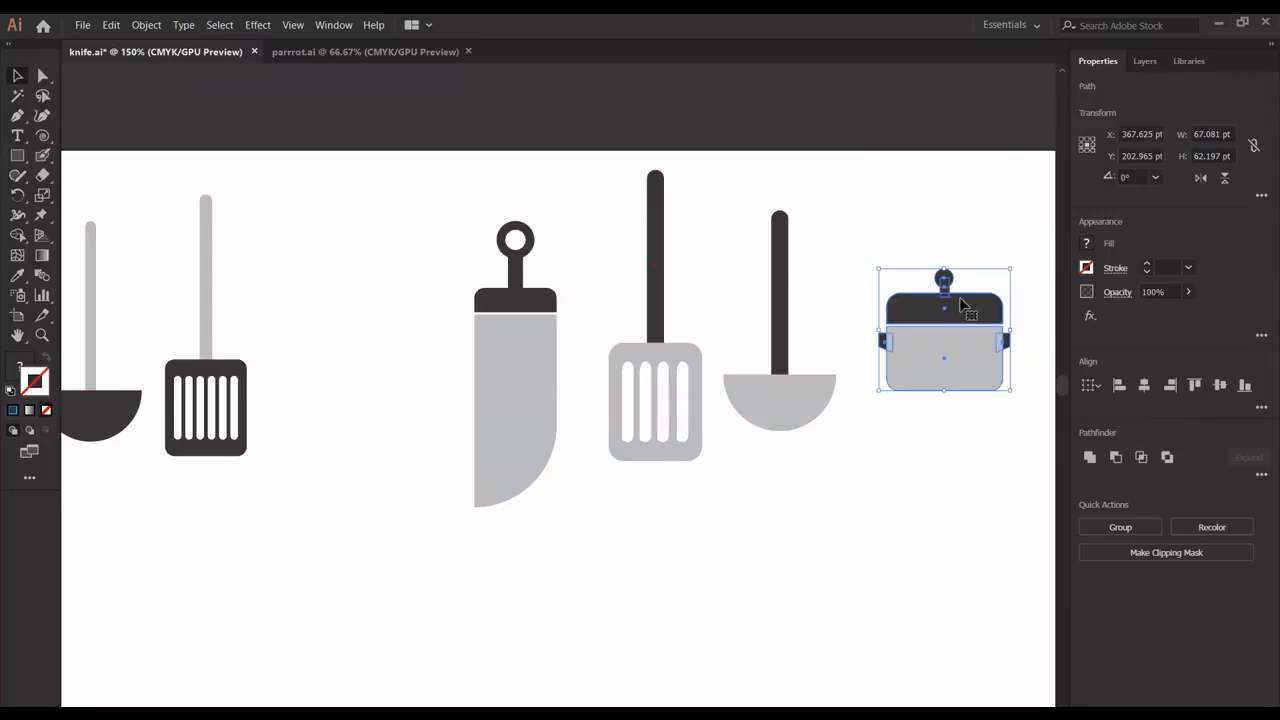
{"action": "scroll", "coordinate": [959, 448], "scroll_direction": "right", "scroll_amount": 3}
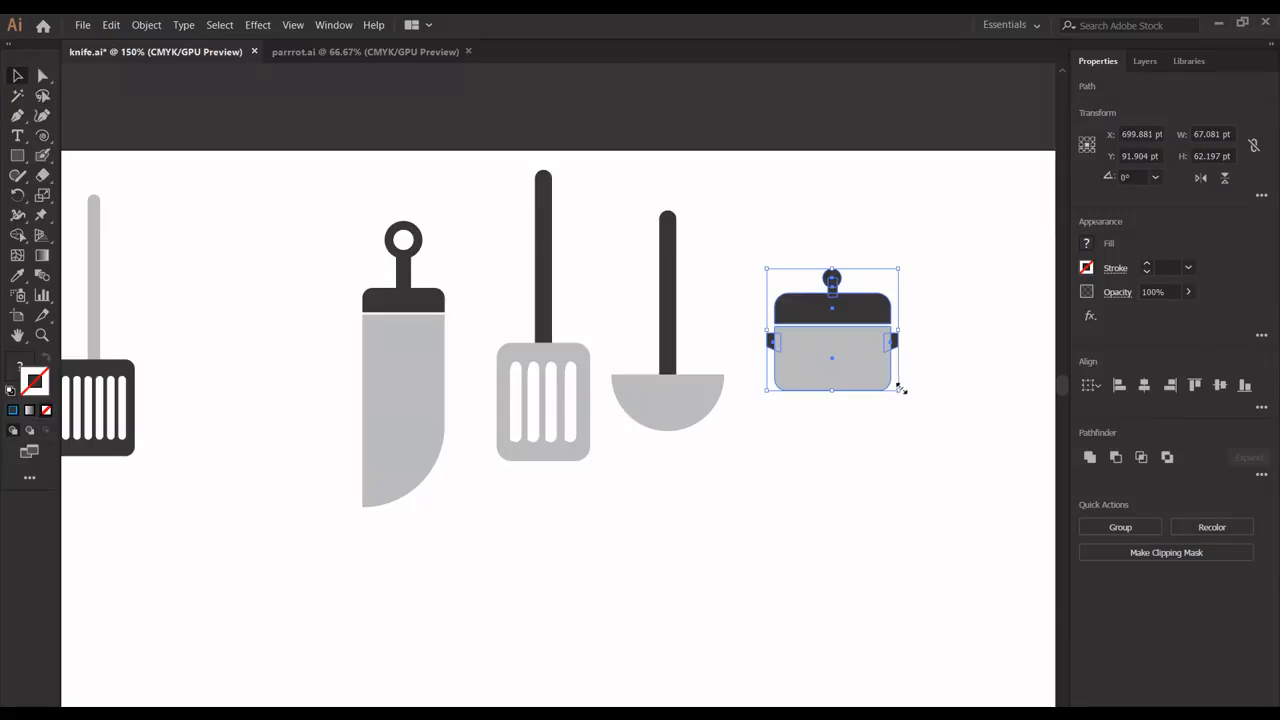
{"action": "left_click_drag", "start_coordinate": [899, 390], "coordinate": [921, 416]}
{"action": "left_click", "coordinate": [877, 483]}
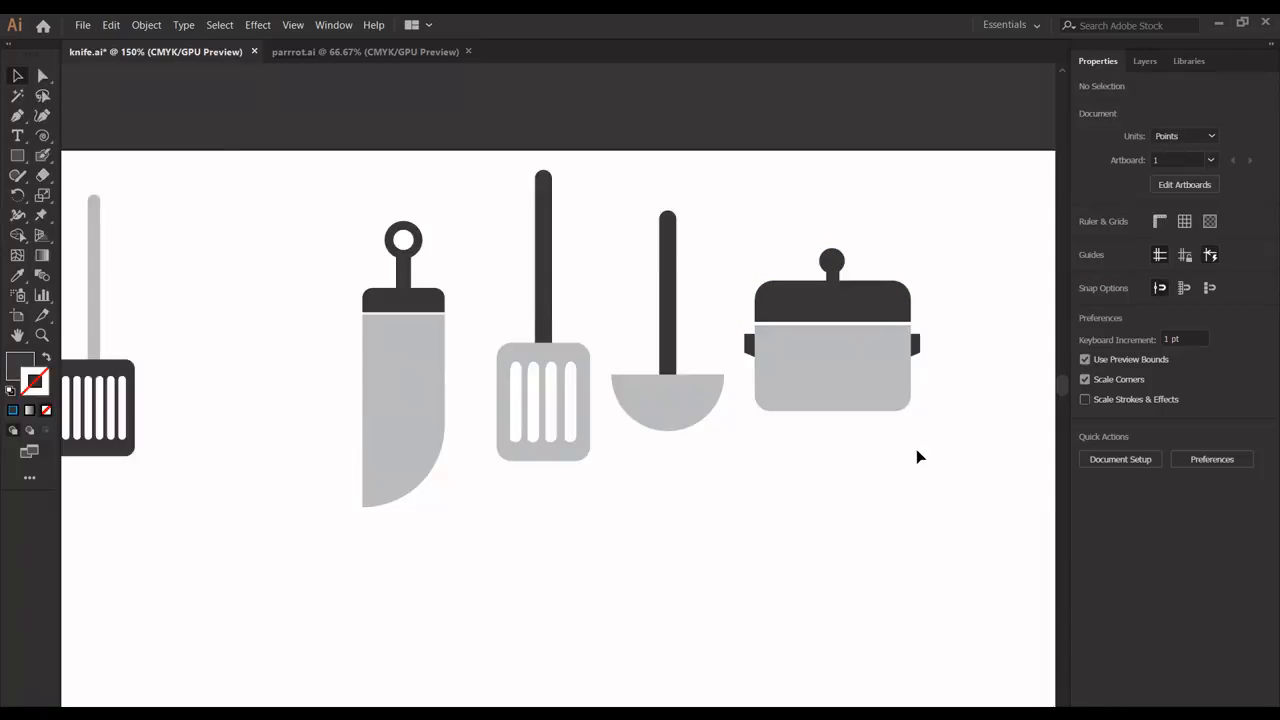